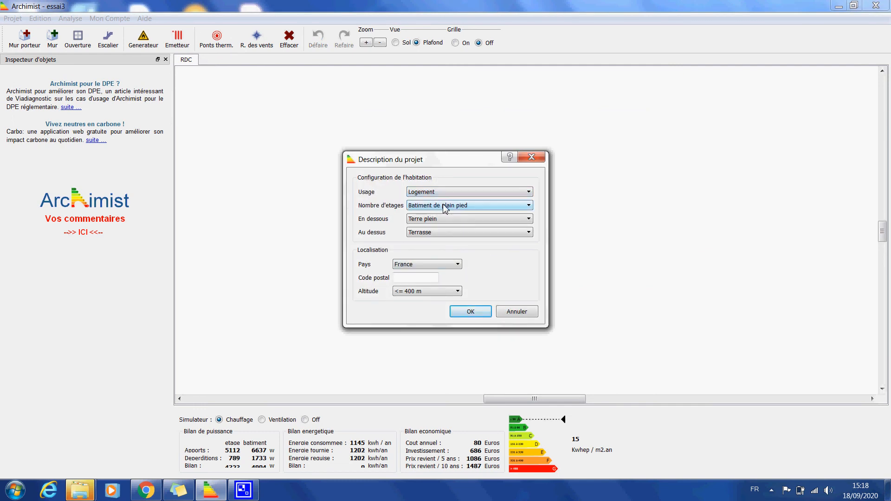
Create a single-storey project with Combles as the space above the building
{"action": "left_click", "coordinate": [418, 233]}
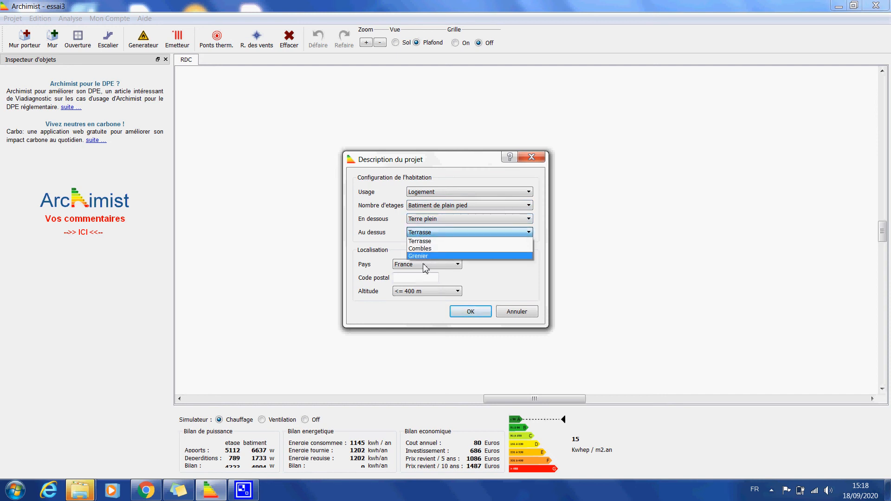
{"action": "left_click", "coordinate": [424, 256]}
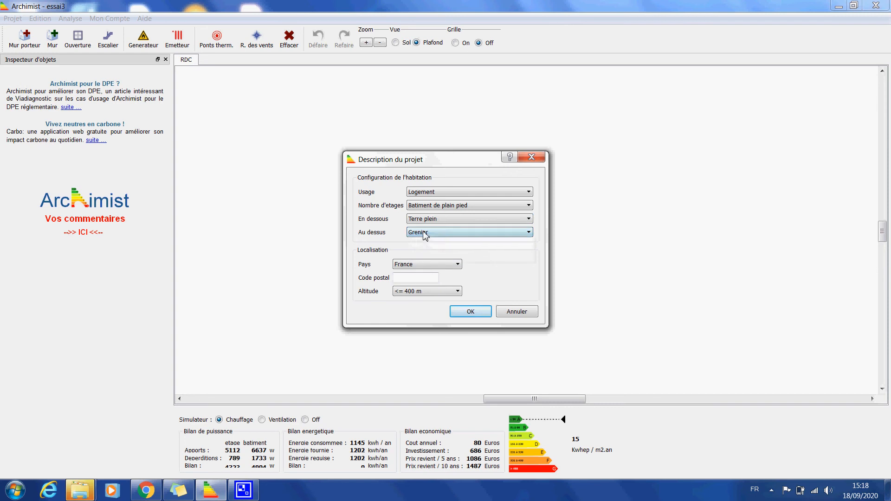
{"action": "left_click", "coordinate": [425, 232]}
{"action": "left_click", "coordinate": [420, 248]}
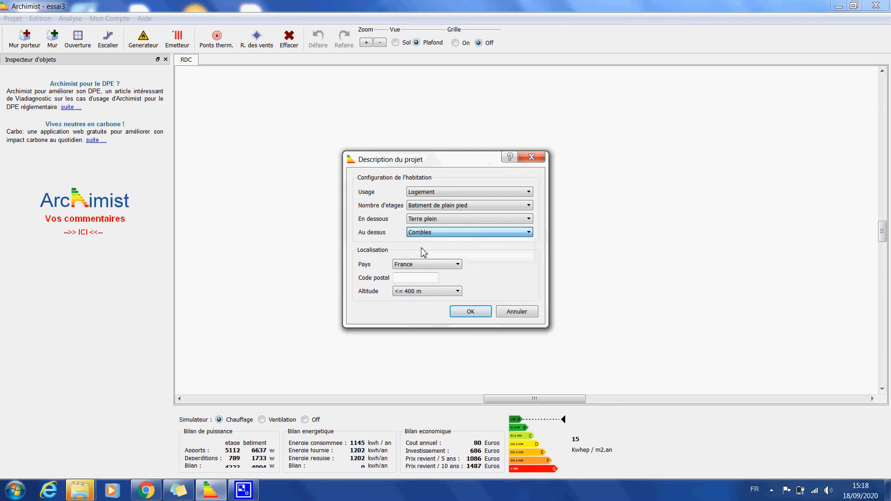
{"action": "left_click", "coordinate": [412, 279]}
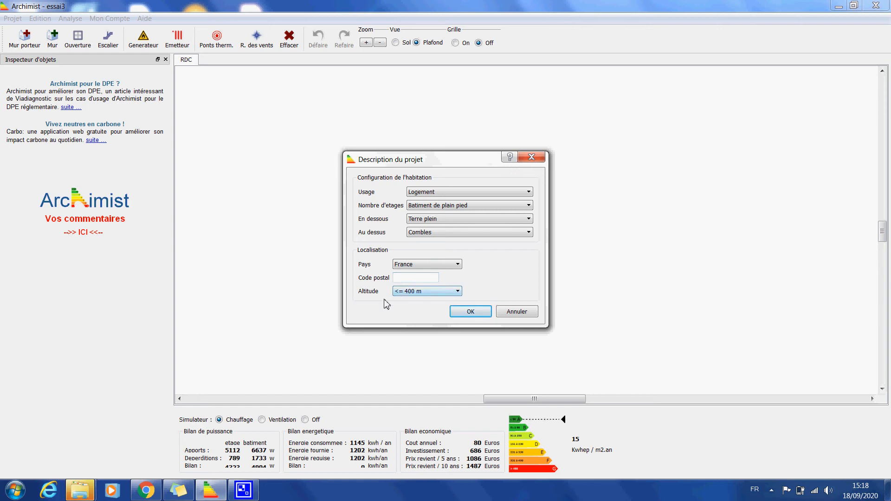
{"action": "left_click", "coordinate": [400, 278]}
{"action": "left_click", "coordinate": [471, 313]}
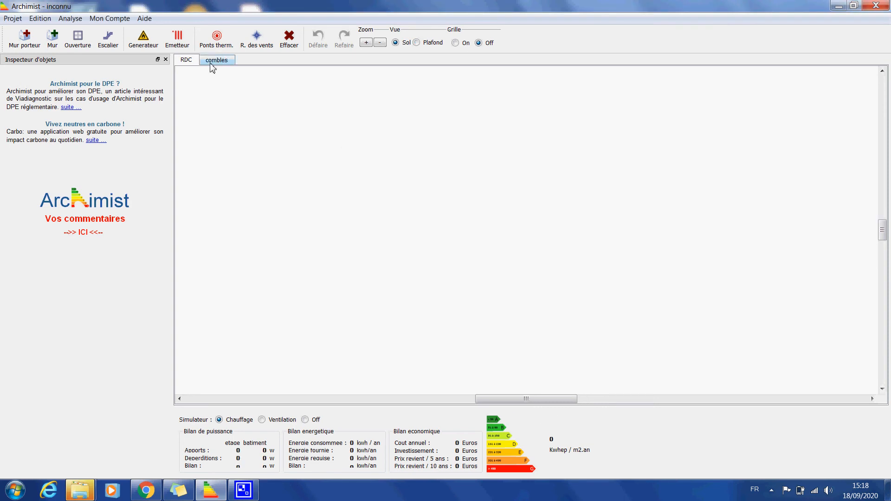
Start a new project with Combles above the building and Terre plein below it
{"action": "left_click", "coordinate": [13, 19]}
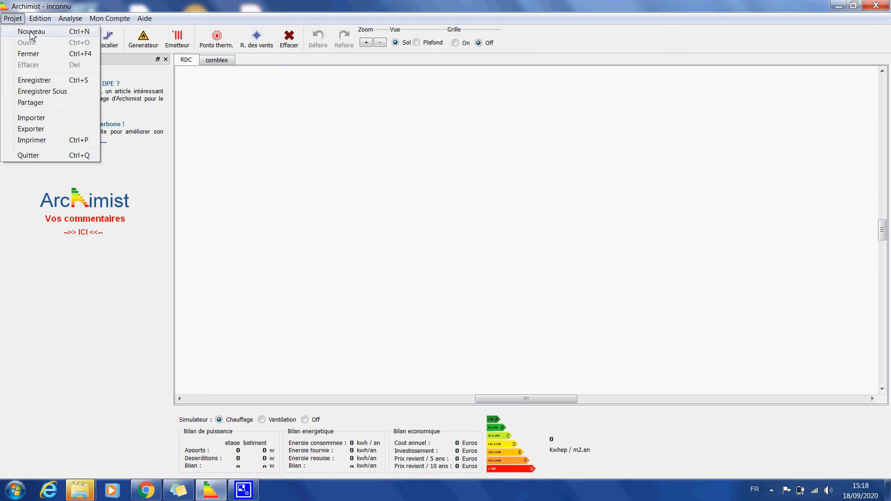
{"action": "left_click", "coordinate": [31, 32]}
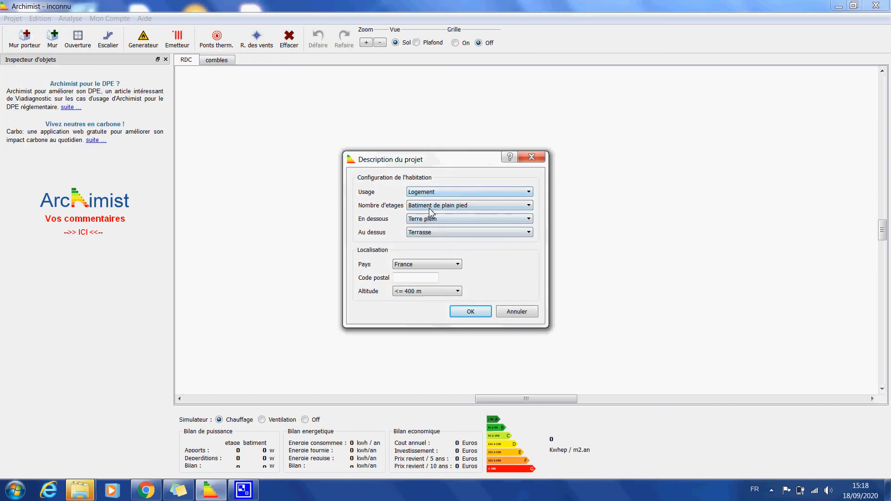
{"action": "left_click", "coordinate": [423, 234]}
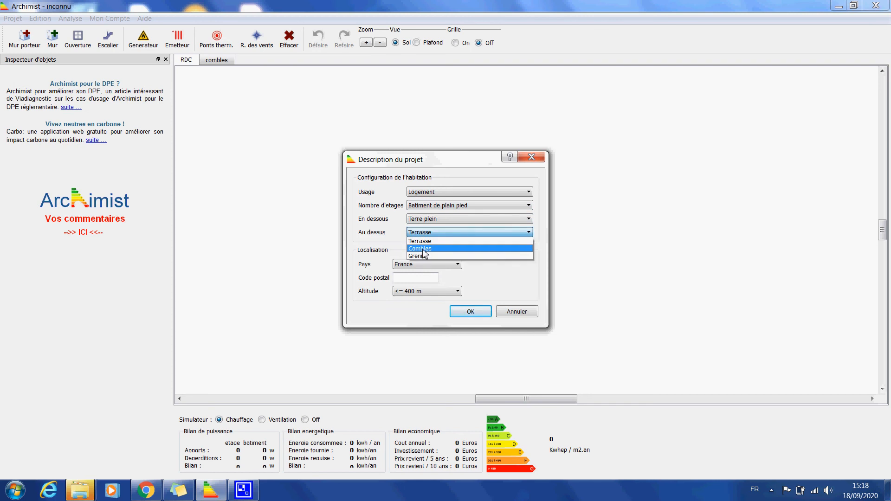
{"action": "left_click", "coordinate": [424, 249]}
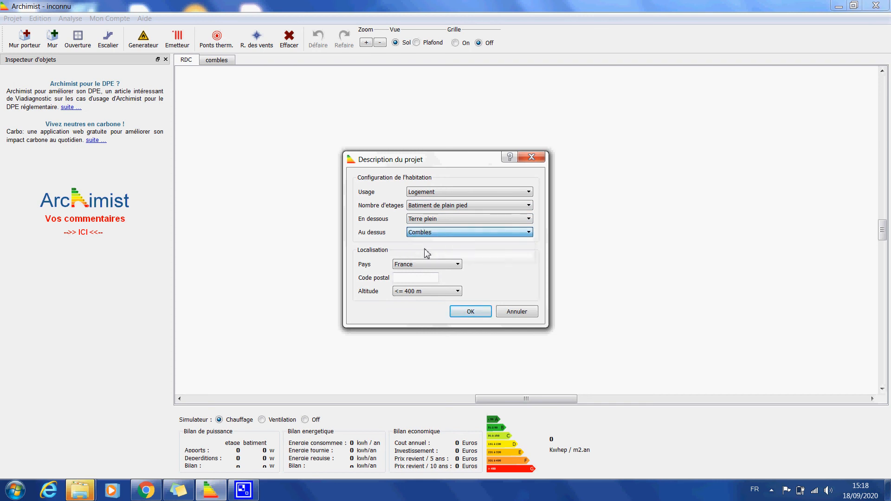
{"action": "left_click", "coordinate": [427, 221]}
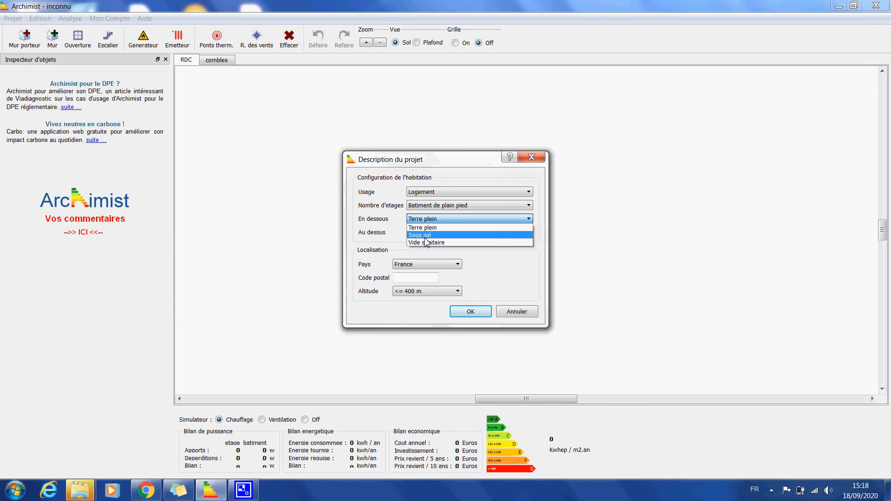
{"action": "left_click", "coordinate": [425, 227]}
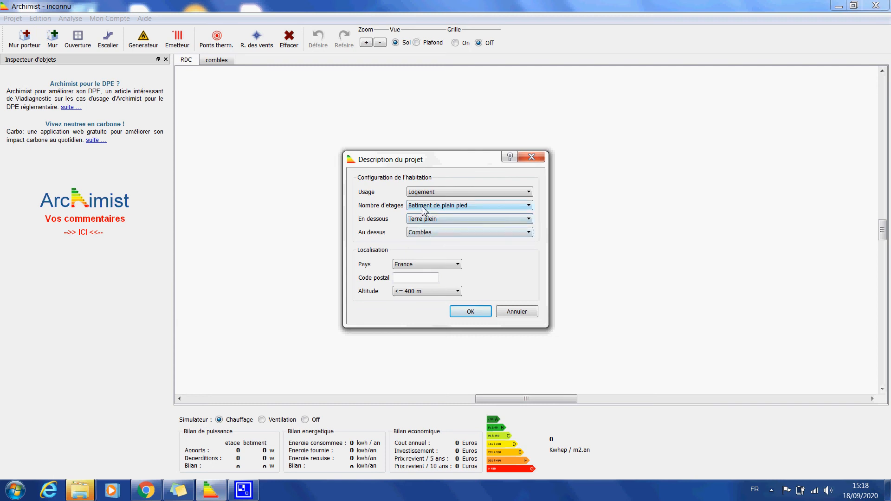
Set the number of storeys to Rez de chaussee et un etage, fill in the postal code, and create the project
{"action": "left_click", "coordinate": [424, 210]}
{"action": "left_click", "coordinate": [455, 223]}
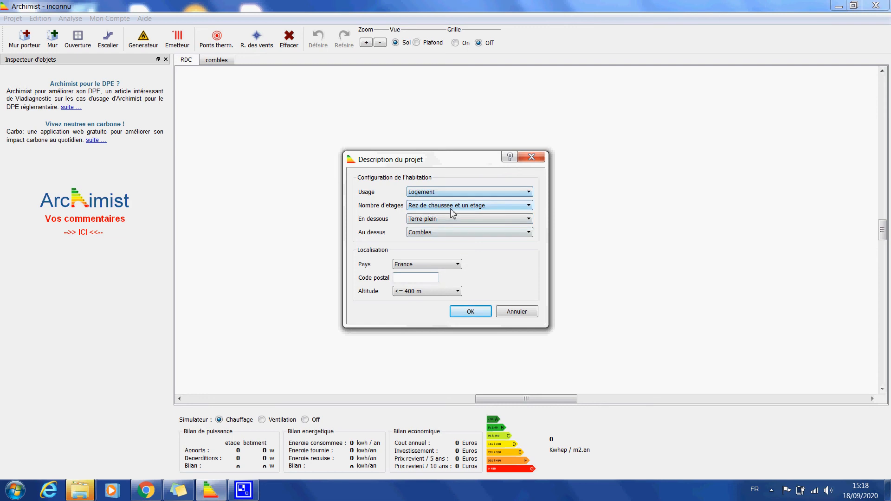
{"action": "left_click", "coordinate": [404, 278]}
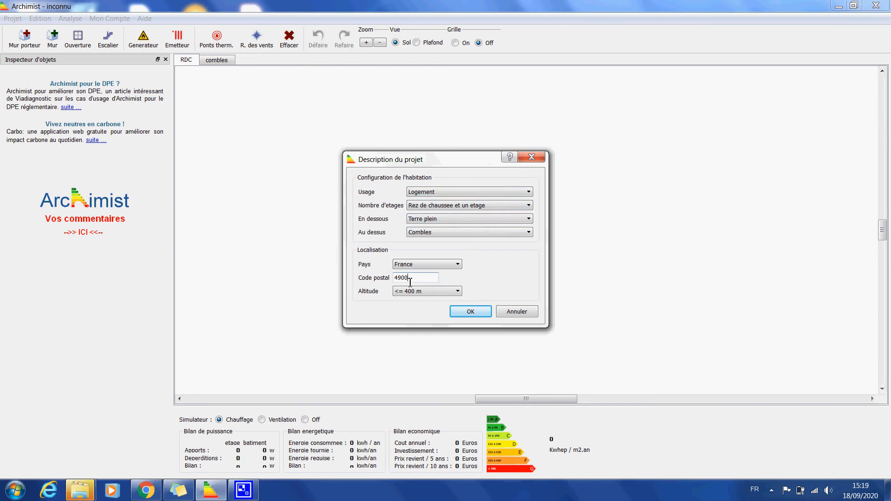
{"action": "left_click", "coordinate": [478, 317]}
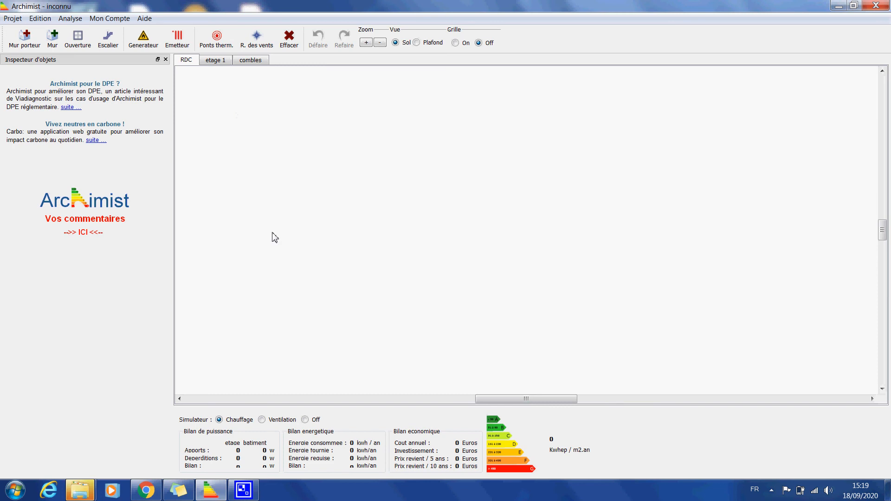
Turn on the drawing grid and view the etage 1 and combles levels before returning to the RDC level
{"action": "left_click", "coordinate": [108, 38]}
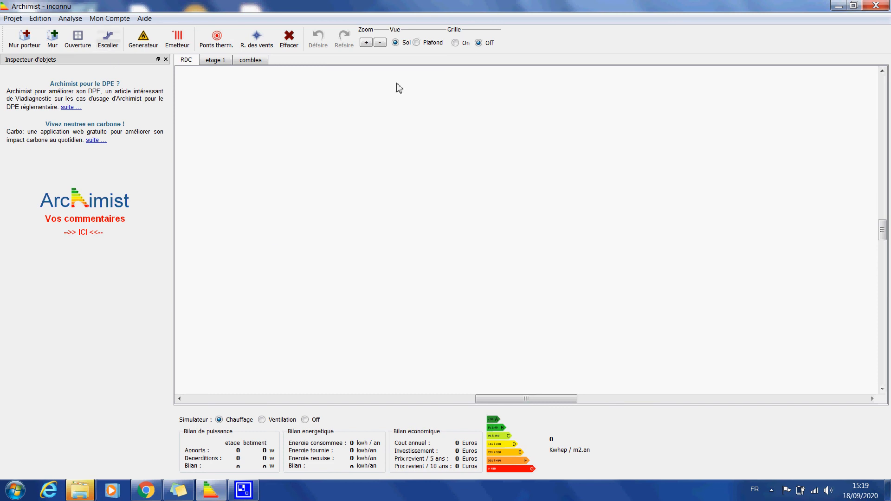
{"action": "left_click", "coordinate": [456, 44]}
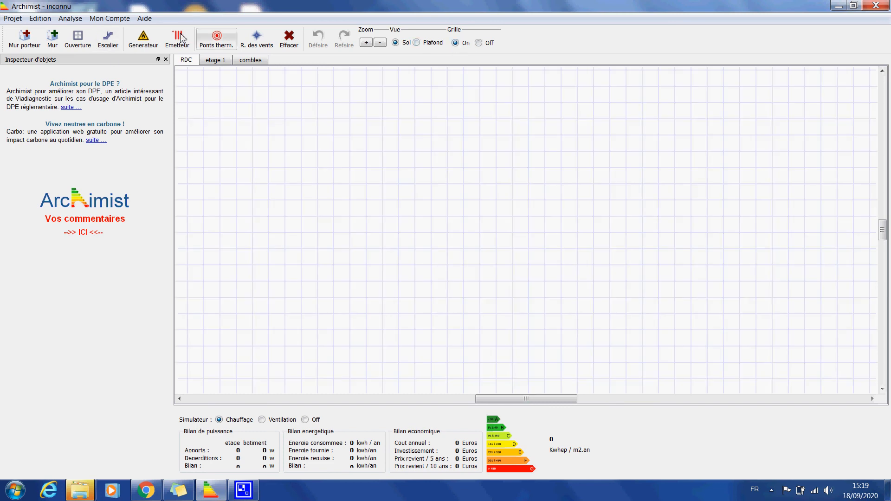
{"action": "left_click", "coordinate": [218, 61]}
{"action": "left_click", "coordinate": [248, 61]}
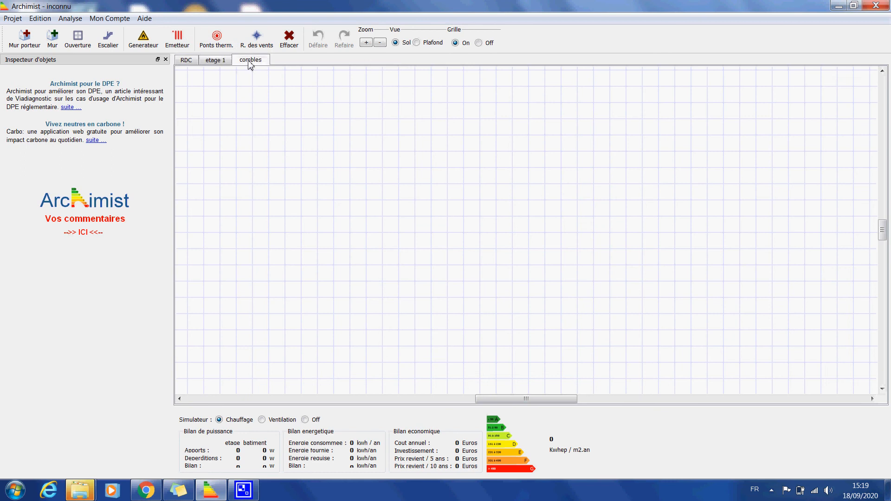
{"action": "left_click", "coordinate": [181, 60]}
{"action": "left_click", "coordinate": [215, 62]}
{"action": "left_click", "coordinate": [185, 60]}
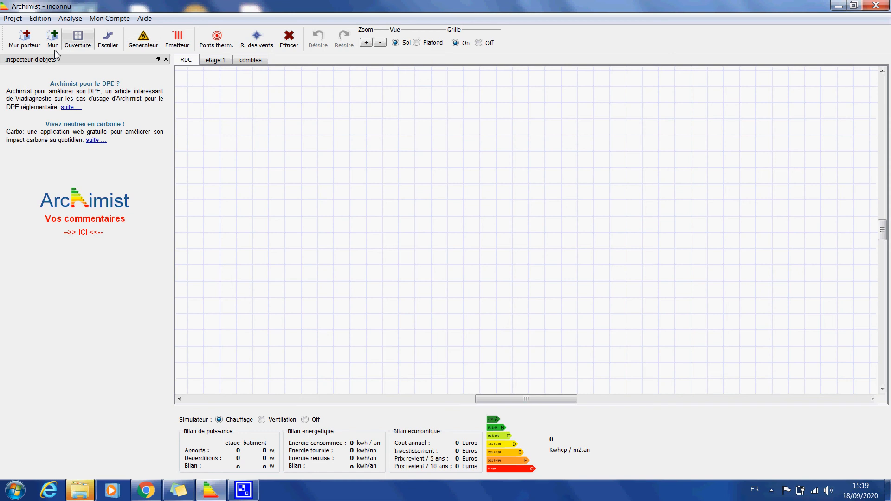
Draw a vertical load-bearing wall about 5.86 m long on the left side of the RDC plan
{"action": "left_click", "coordinate": [24, 39]}
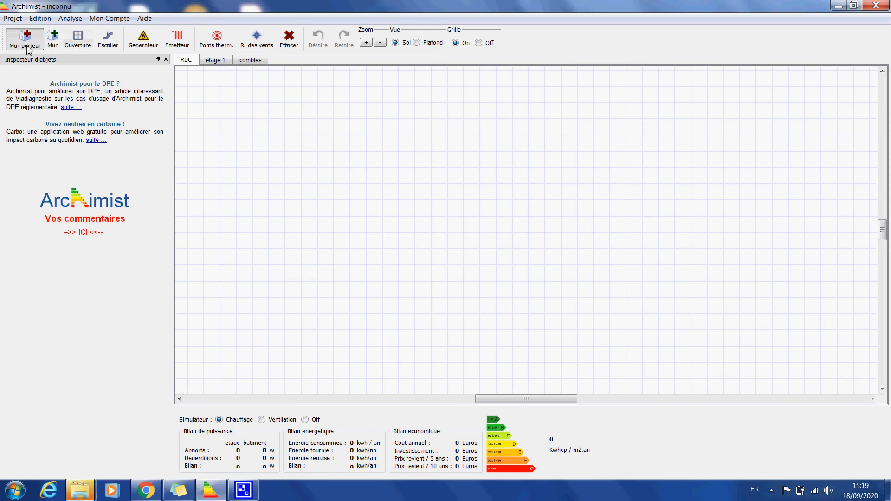
{"action": "left_click", "coordinate": [270, 136]}
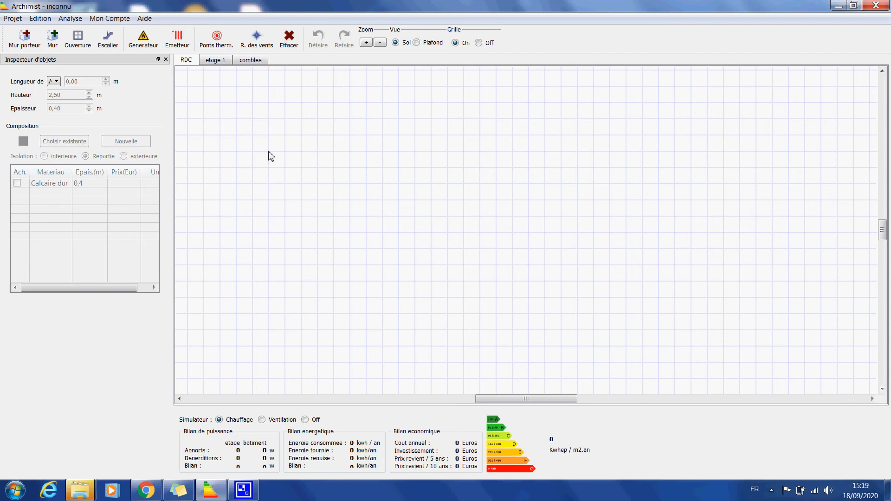
{"action": "left_click", "coordinate": [10, 44]}
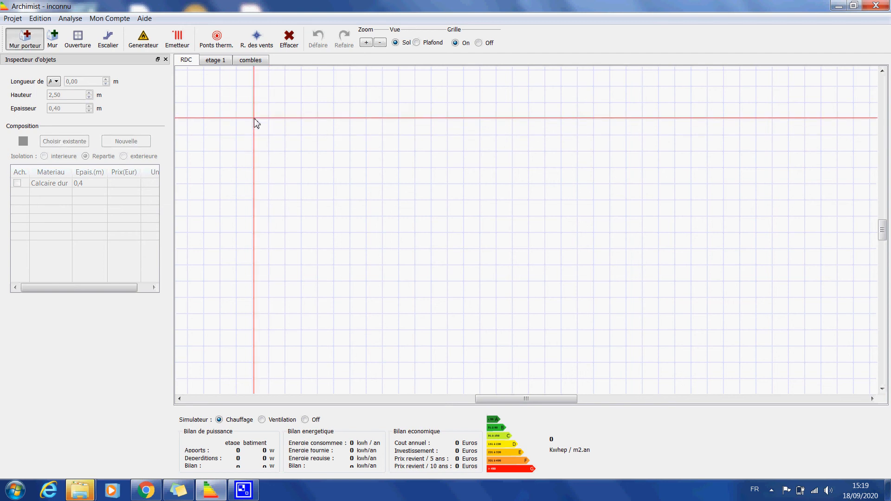
{"action": "mouse_move", "coordinate": [252, 123]}
{"action": "left_mouse_down"}
{"action": "mouse_move", "coordinate": [240, 236]}
{"action": "mouse_move", "coordinate": [256, 301]}
{"action": "left_mouse_up"}
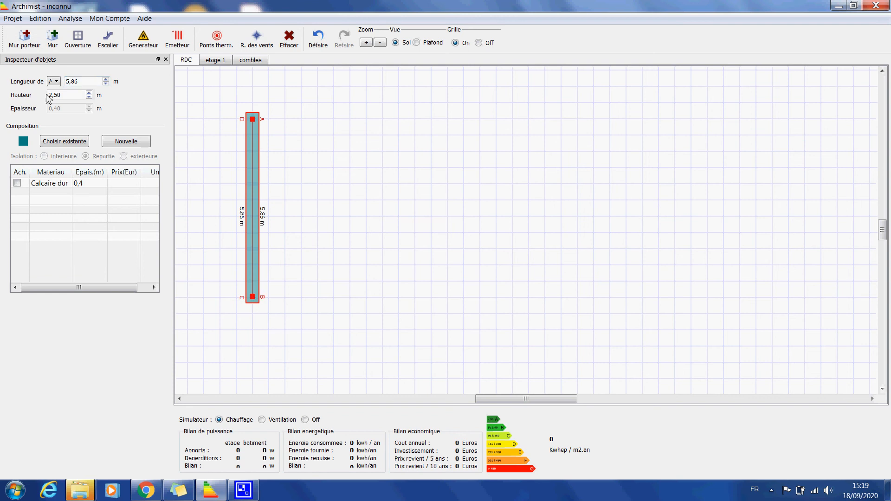
Set the vertical load-bearing wall's length to 5,00 m and deselect it
{"action": "left_click", "coordinate": [77, 97]}
{"action": "key", "text": "shift+Tab"}
{"action": "type", "text": "5,0"}
{"action": "key", "text": "Return"}
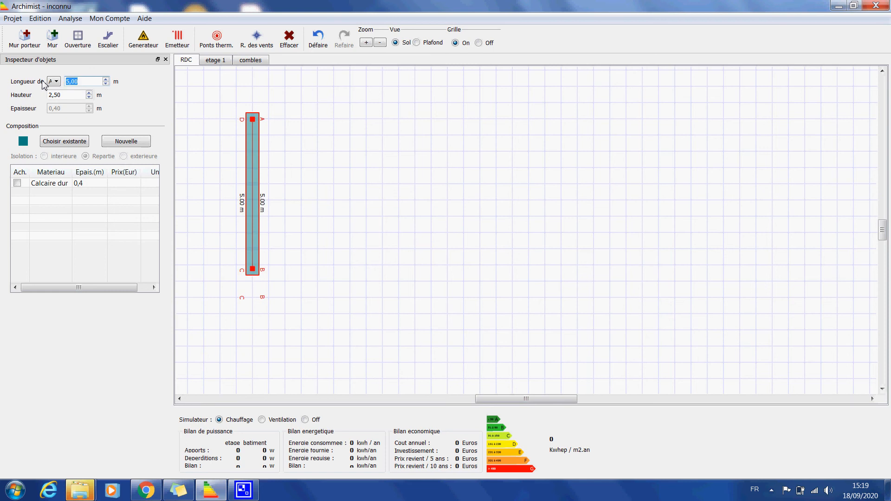
{"action": "left_click", "coordinate": [352, 173]}
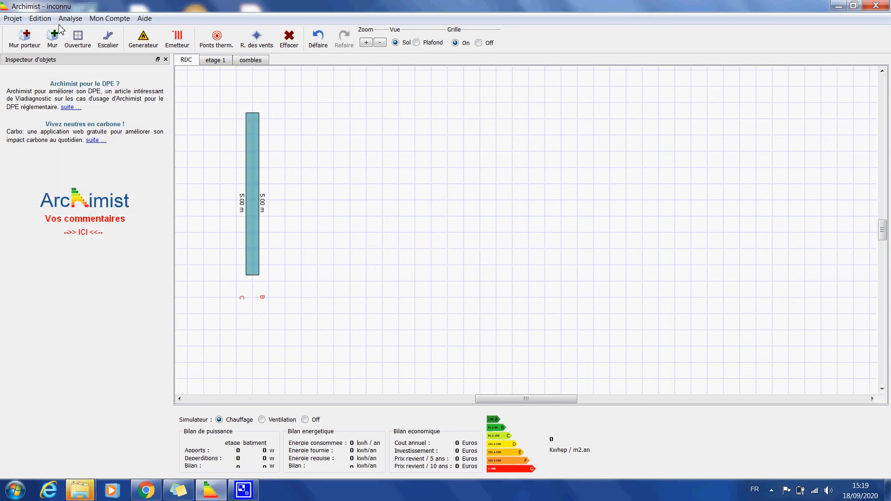
Draw a horizontal load-bearing wall rightward from the vertical wall's upper end and set its length to 10,00 m
{"action": "left_click", "coordinate": [39, 49]}
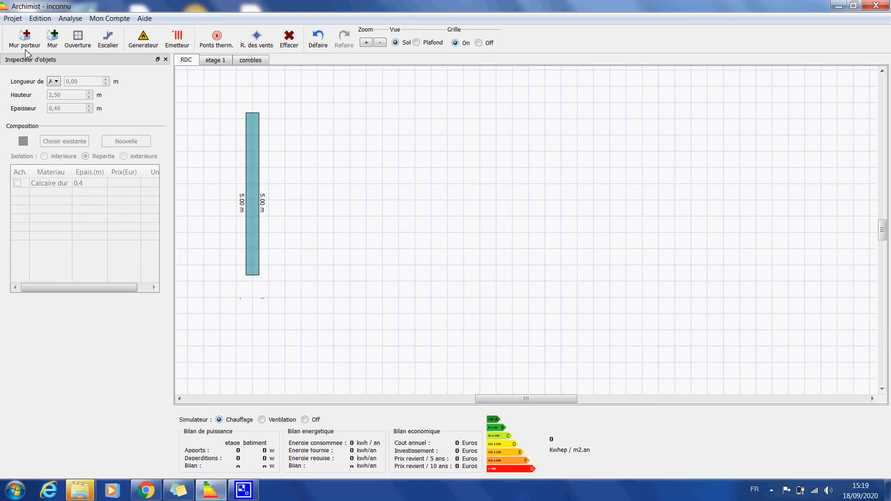
{"action": "left_click_drag", "start_coordinate": [253, 120], "coordinate": [499, 124]}
{"action": "double_click", "coordinate": [82, 86]}
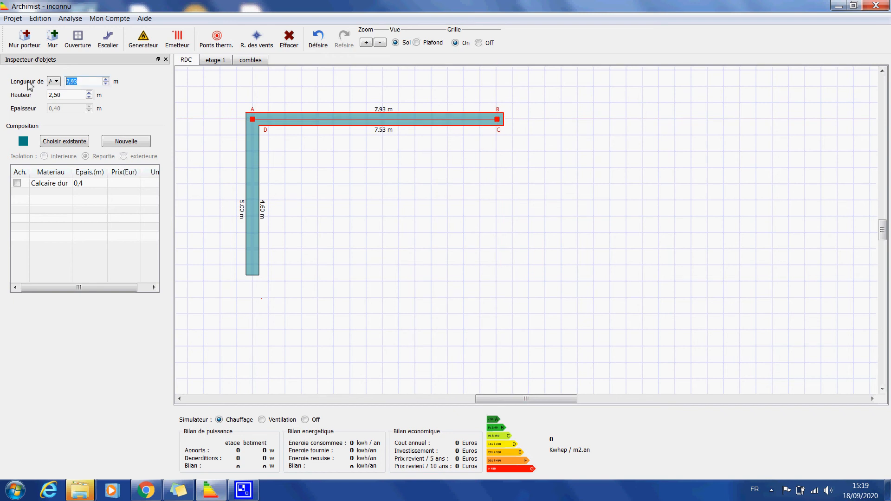
{"action": "type", "text": "10,0"}
{"action": "key", "text": "Return"}
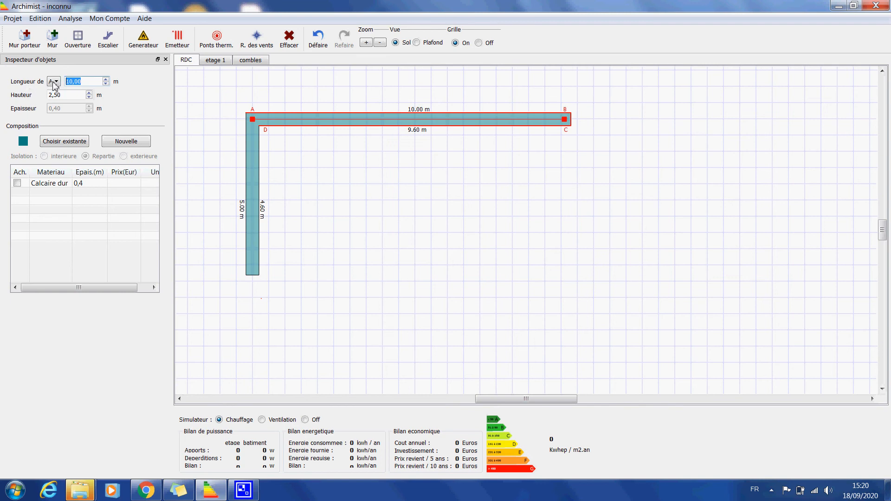
{"action": "left_click", "coordinate": [348, 268]}
Draw a horizontal load-bearing wall rightward from the vertical wall's lower end and set its inner length to 10,00 m
{"action": "left_click", "coordinate": [25, 40]}
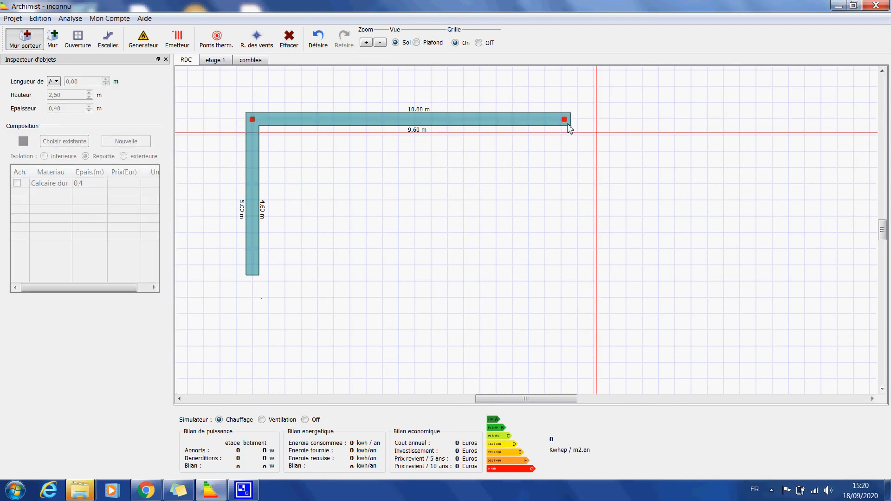
{"action": "left_click_drag", "start_coordinate": [252, 269], "coordinate": [566, 273]}
{"action": "double_click", "coordinate": [78, 82]}
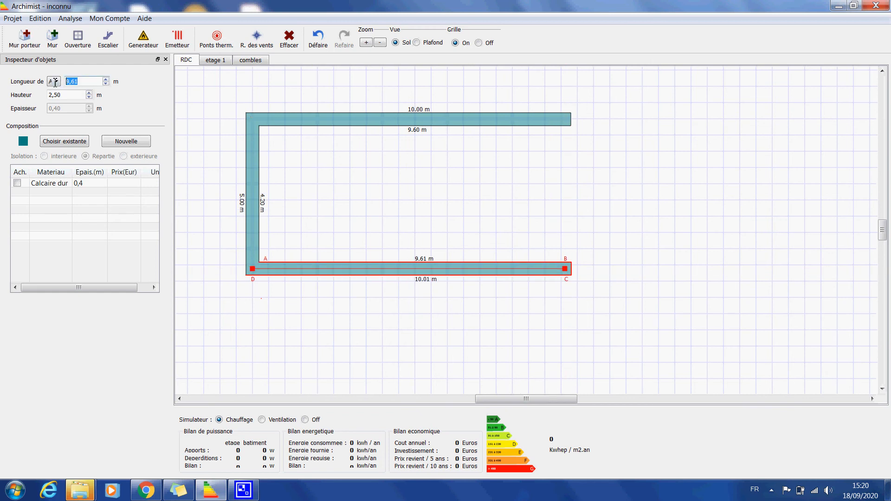
{"action": "type", "text": "10,0"}
{"action": "key", "text": "Return"}
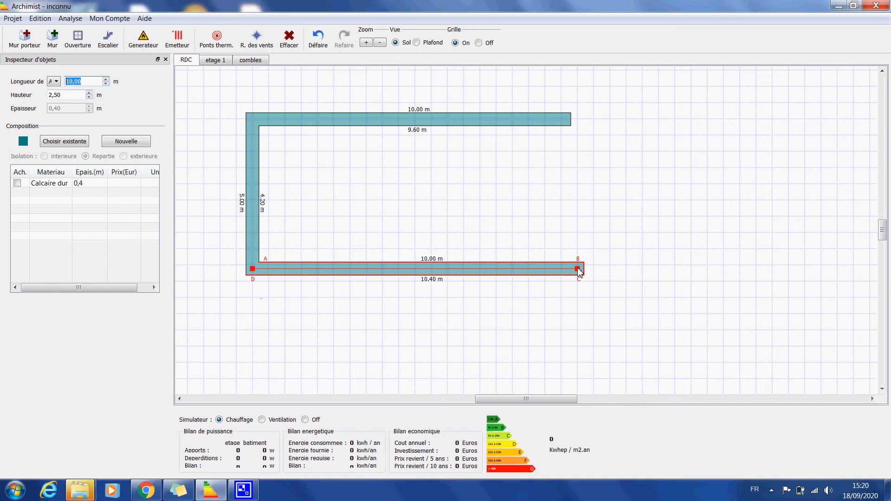
Try adjusting the lower wall's length from reference points B and C, and move its left end back in line with the upper corner
{"action": "left_click", "coordinate": [56, 83]}
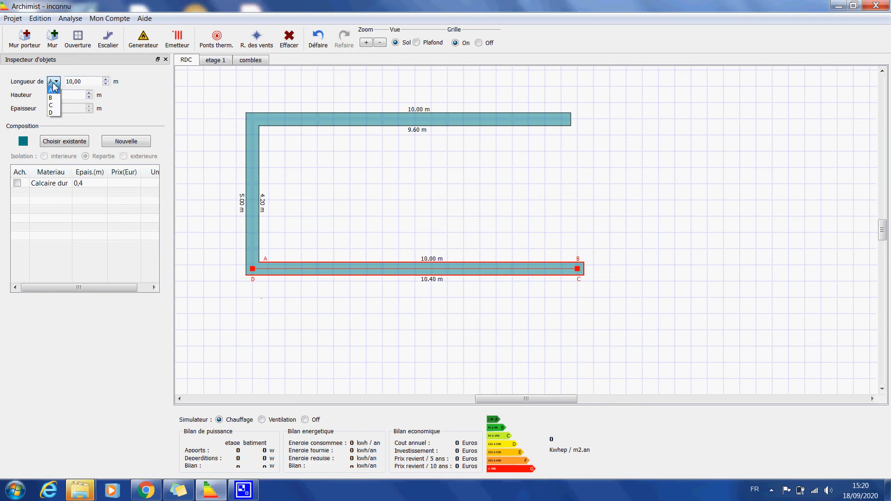
{"action": "left_click", "coordinate": [50, 98]}
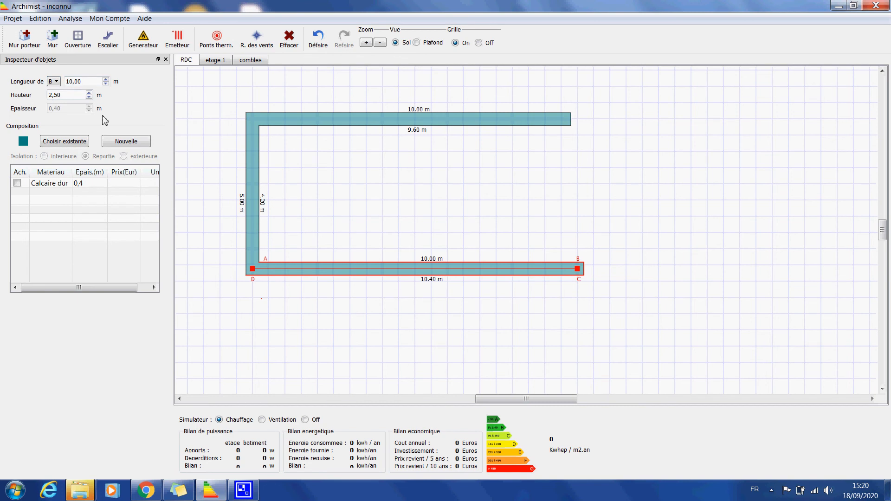
{"action": "left_click", "coordinate": [382, 243]}
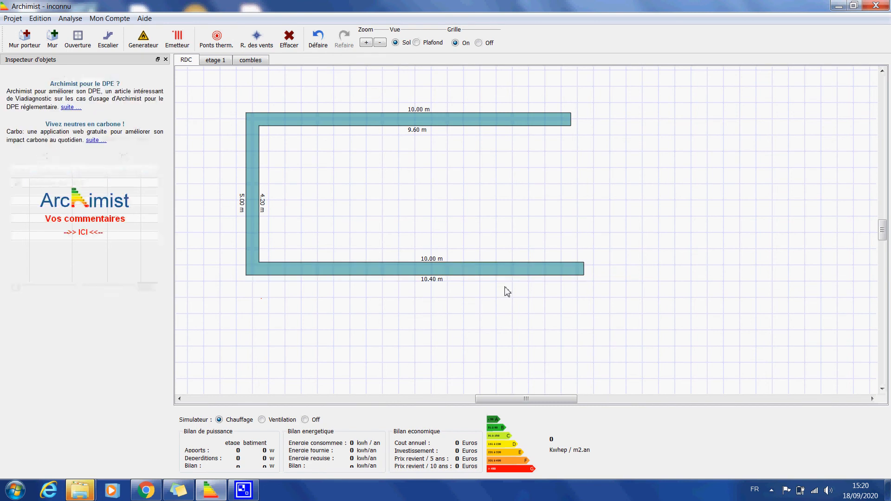
{"action": "left_click", "coordinate": [514, 274]}
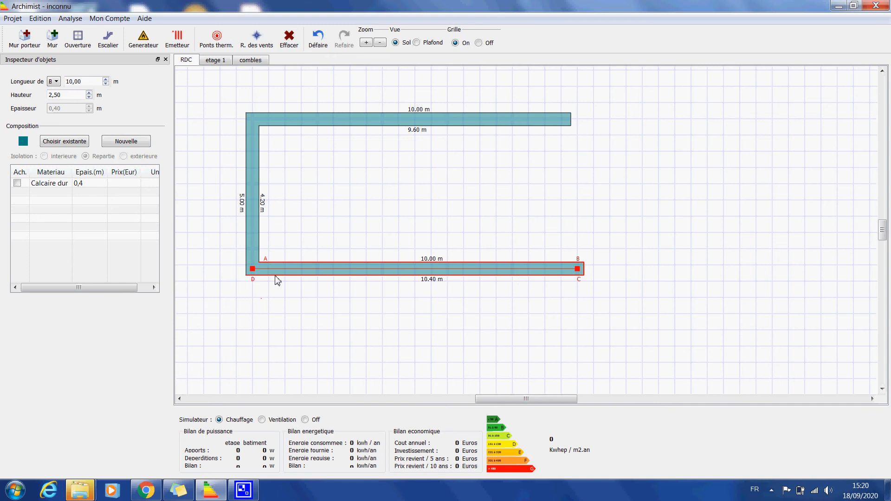
{"action": "left_click", "coordinate": [54, 81]}
{"action": "left_click", "coordinate": [52, 105]}
{"action": "key", "text": "Return"}
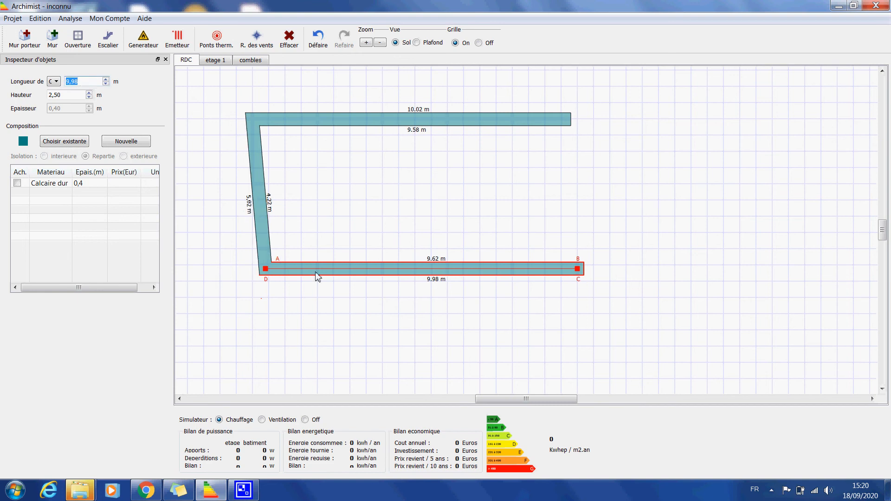
{"action": "left_click_drag", "start_coordinate": [265, 274], "coordinate": [252, 274]}
{"action": "left_click", "coordinate": [600, 206]}
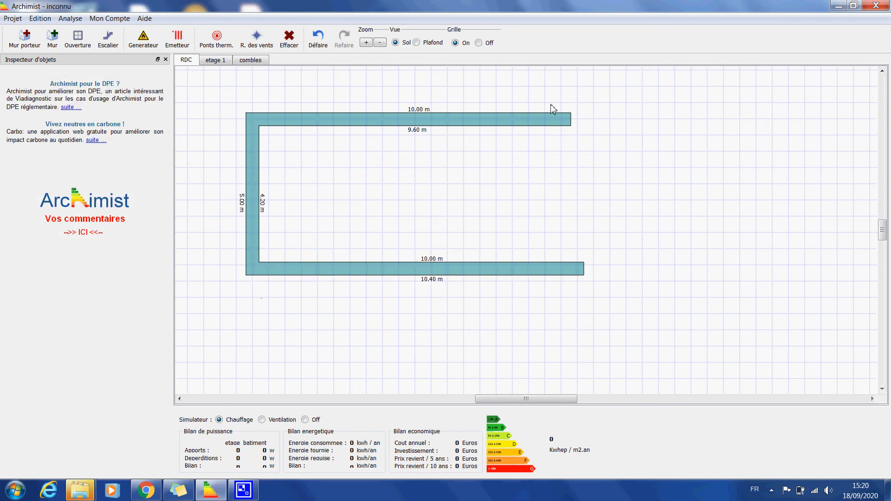
Shorten the lower load-bearing wall from its free end to an outer length of 10,00 m, flush with the upper wall
{"action": "left_click", "coordinate": [450, 272]}
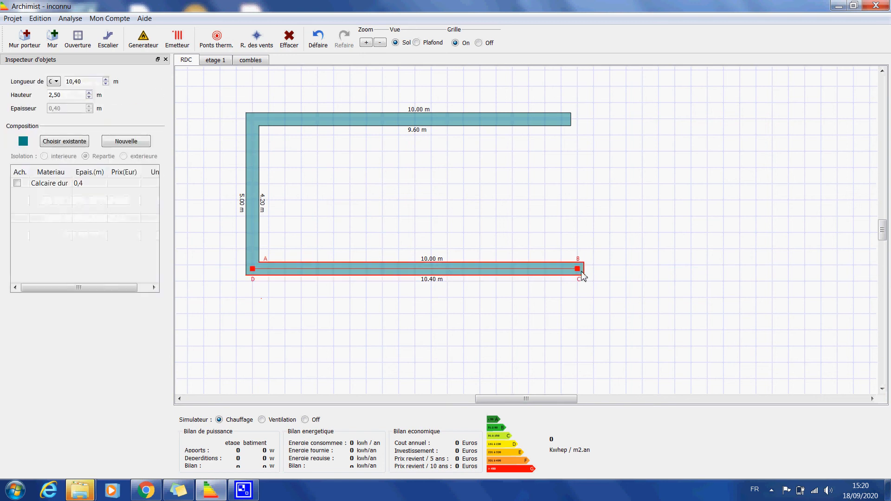
{"action": "left_click_drag", "start_coordinate": [582, 275], "coordinate": [567, 274]}
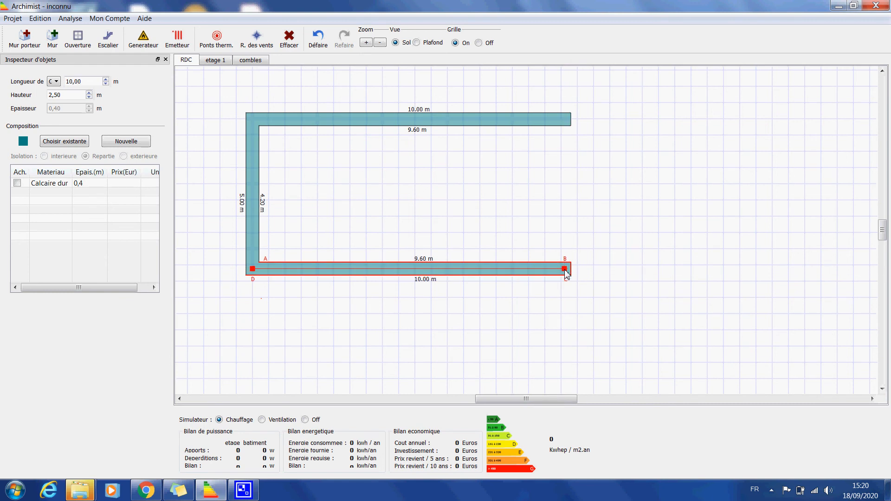
{"action": "left_click", "coordinate": [558, 168]}
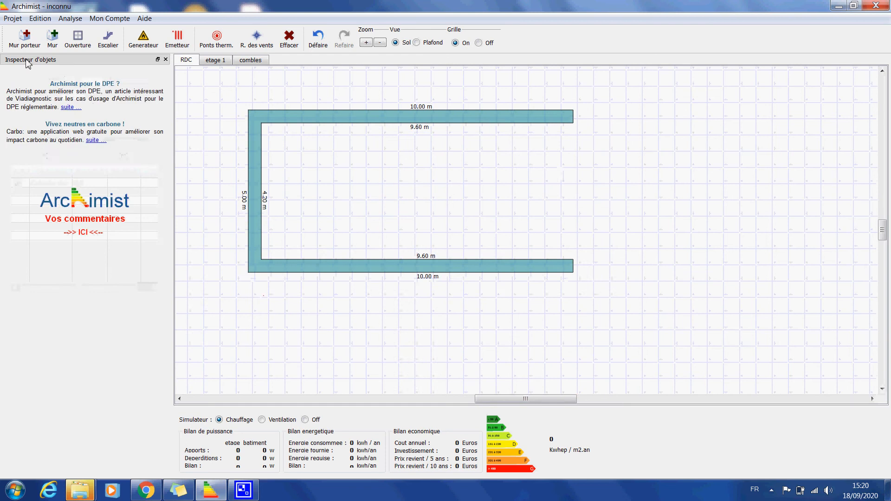
Close the rectangle with a 5,00 m vertical load-bearing wall joining the free ends of the two horizontal walls
{"action": "left_click", "coordinate": [25, 40]}
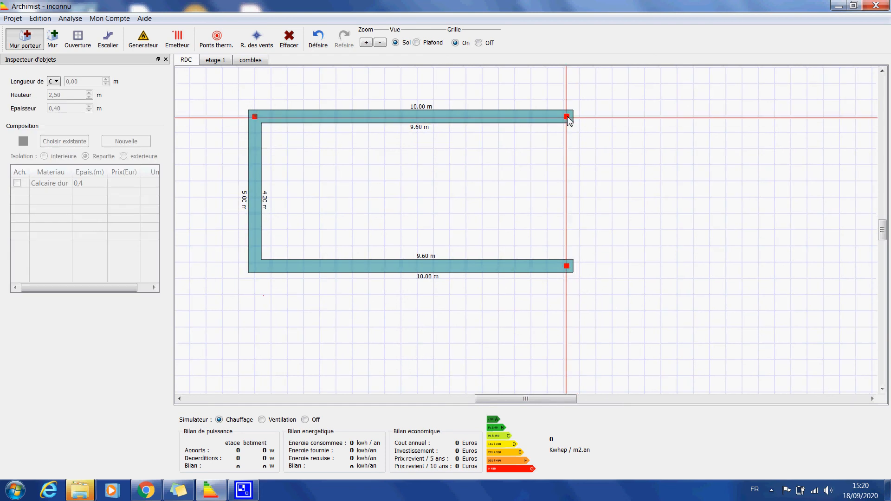
{"action": "left_click", "coordinate": [567, 117]}
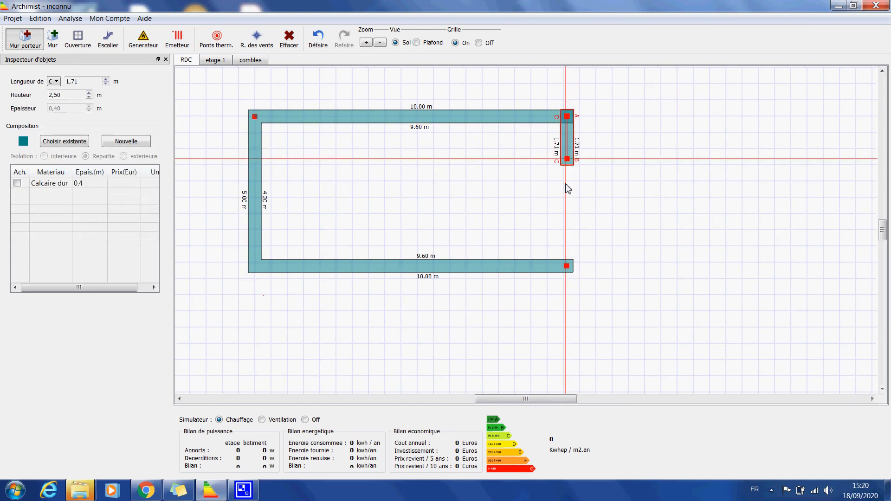
{"action": "left_click", "coordinate": [567, 266]}
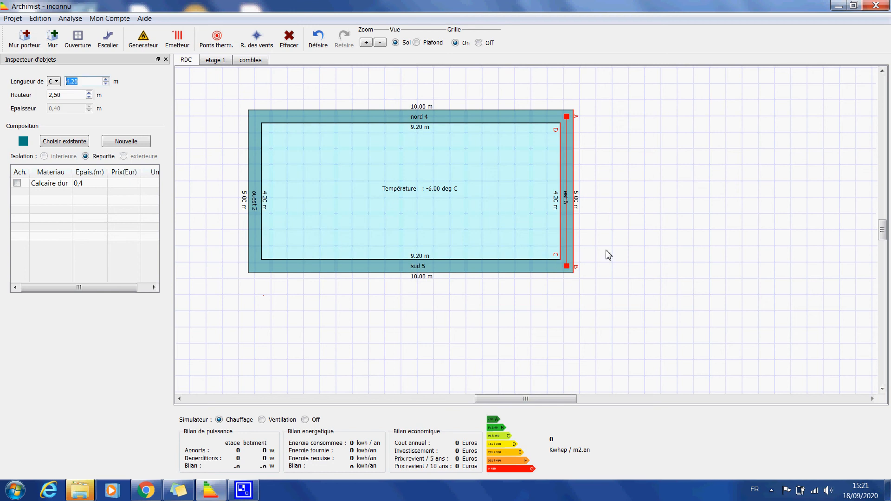
{"action": "left_click", "coordinate": [468, 284]}
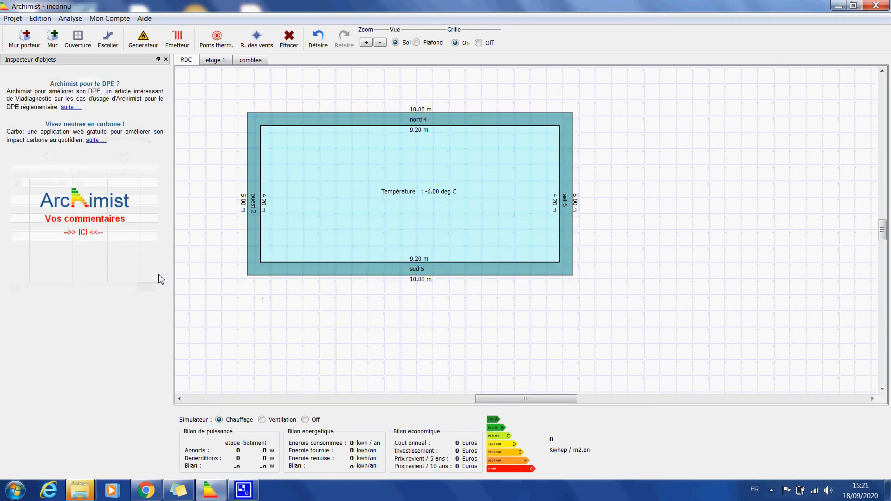
Check the plans of etage 1 and combles, and return to the ground floor (RDC)
{"action": "left_click", "coordinate": [209, 61]}
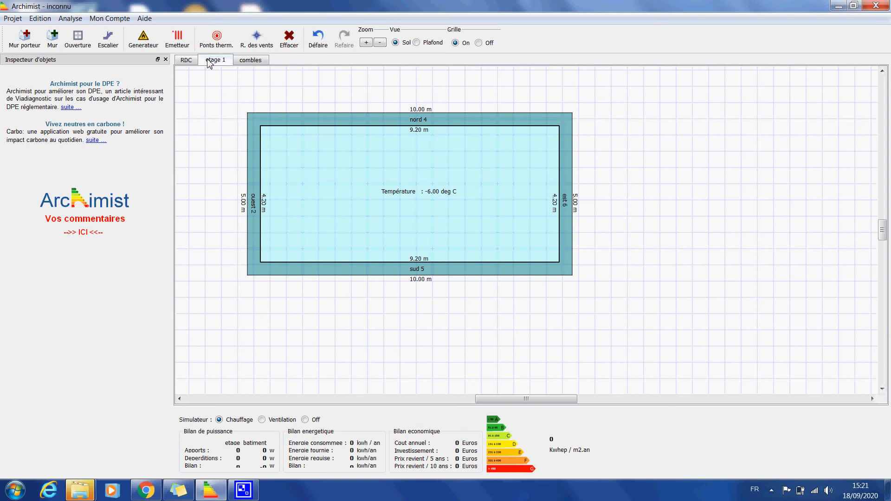
{"action": "left_click", "coordinate": [251, 61]}
{"action": "left_click", "coordinate": [188, 62]}
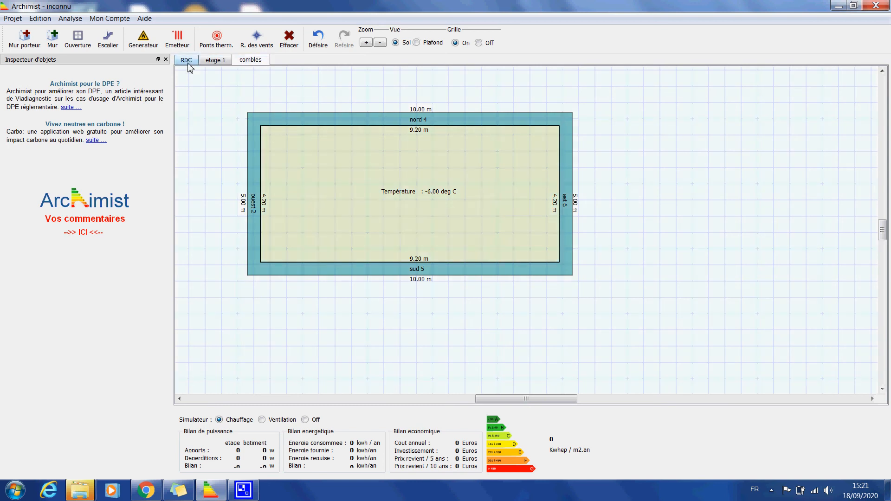
Create a new composition for the west wall and give it a dark red colour (hue 354, saturation 247, value 128)
{"action": "left_click", "coordinate": [258, 186]}
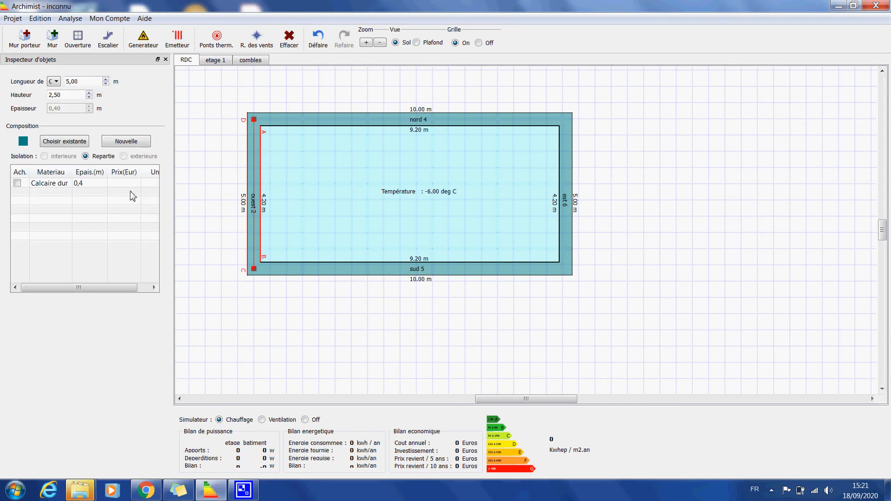
{"action": "left_click", "coordinate": [119, 146]}
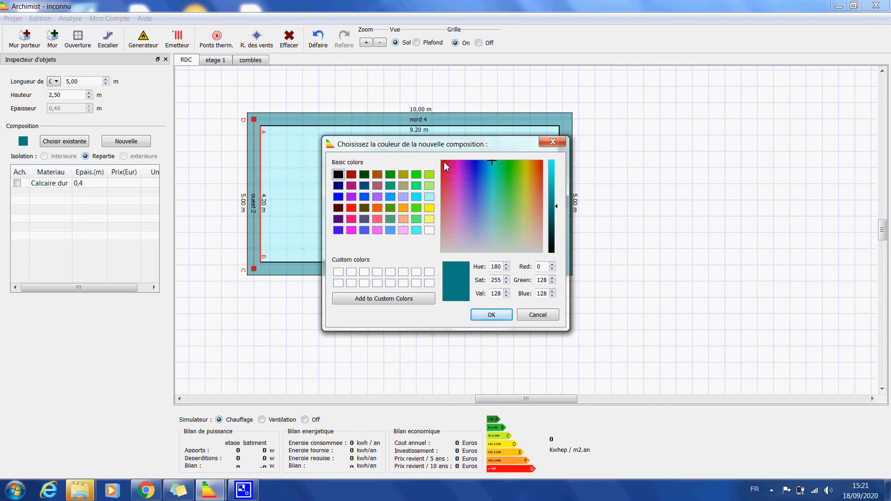
{"action": "left_click", "coordinate": [443, 163]}
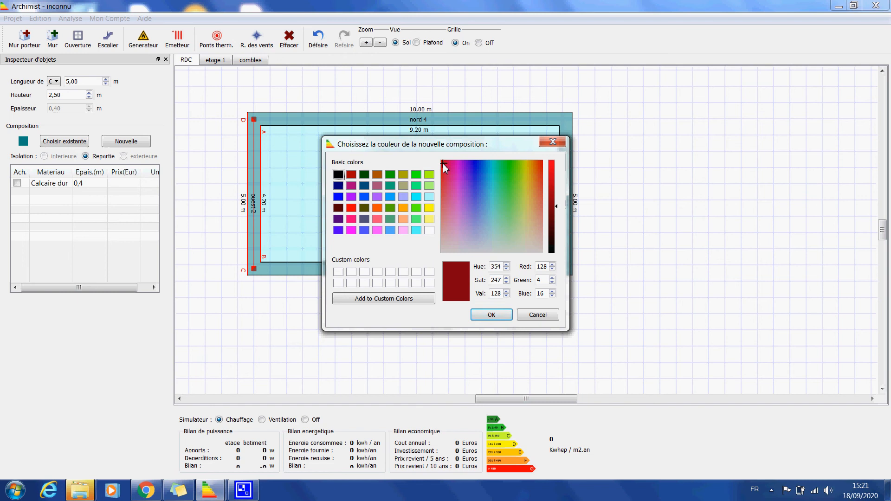
{"action": "left_click", "coordinate": [492, 315]}
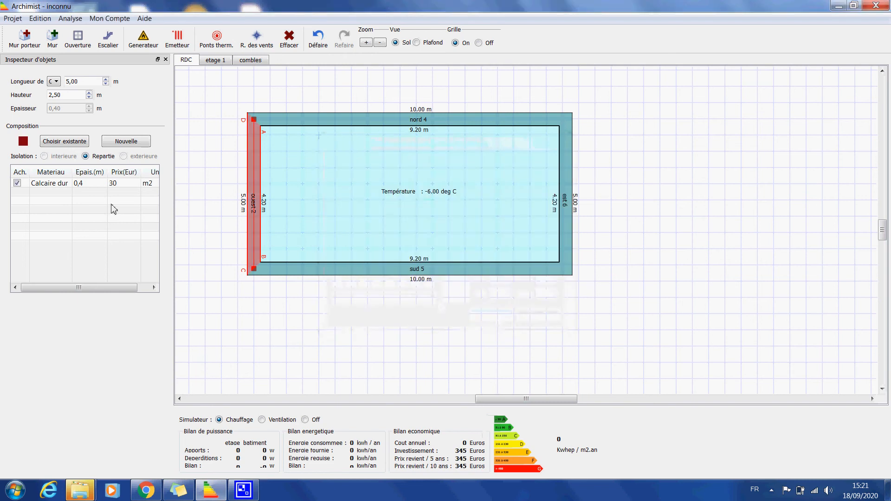
Change the first material of the west wall's new composition to Brique pleine mur de 21,5 cm
{"action": "double_click", "coordinate": [56, 184]}
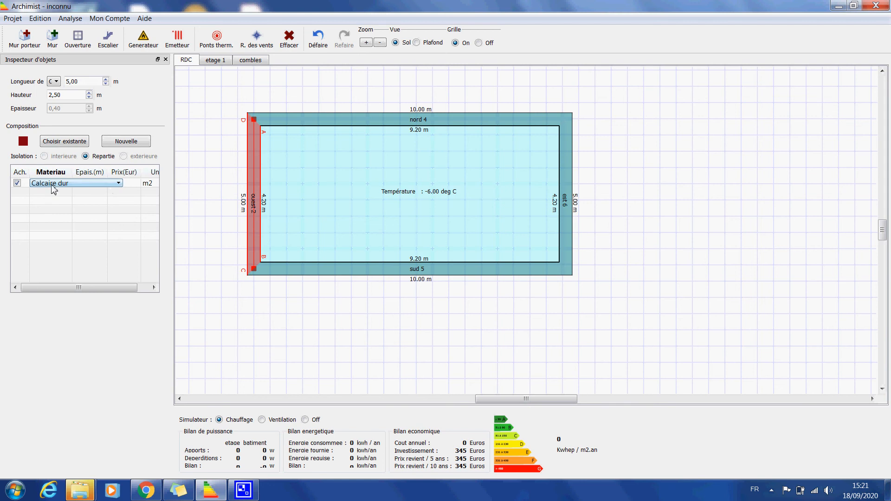
{"action": "left_click", "coordinate": [119, 184]}
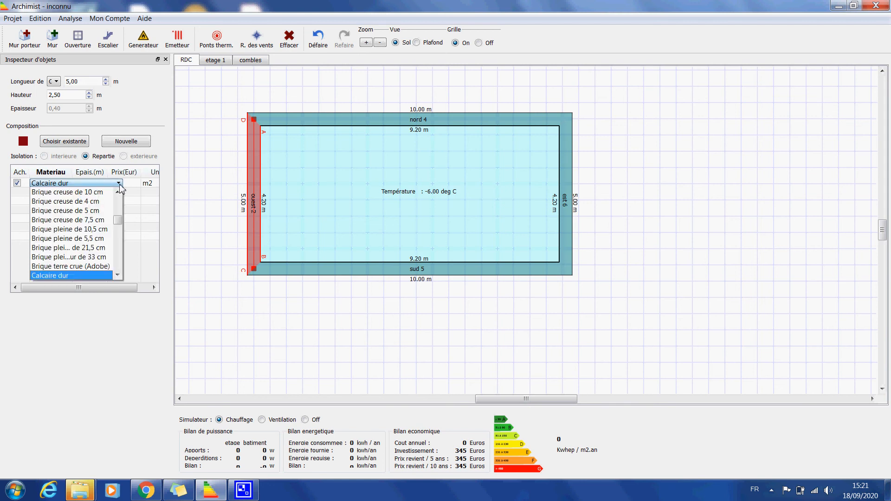
{"action": "left_click", "coordinate": [86, 248]}
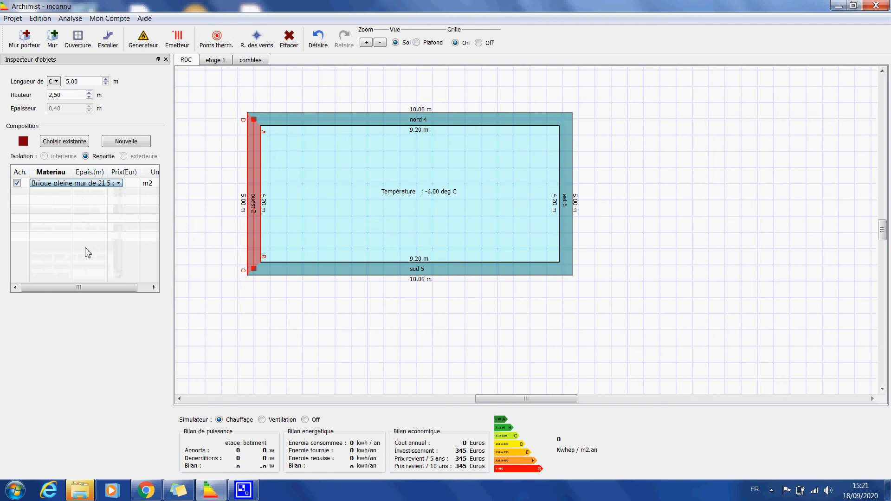
Add a Laine de roche layer to the west wall's composition and set its thickness to 0,15 m
{"action": "left_click", "coordinate": [52, 199]}
{"action": "left_click", "coordinate": [62, 197]}
{"action": "scroll", "coordinate": [121, 218], "scroll_direction": "down", "scroll_amount": 3}
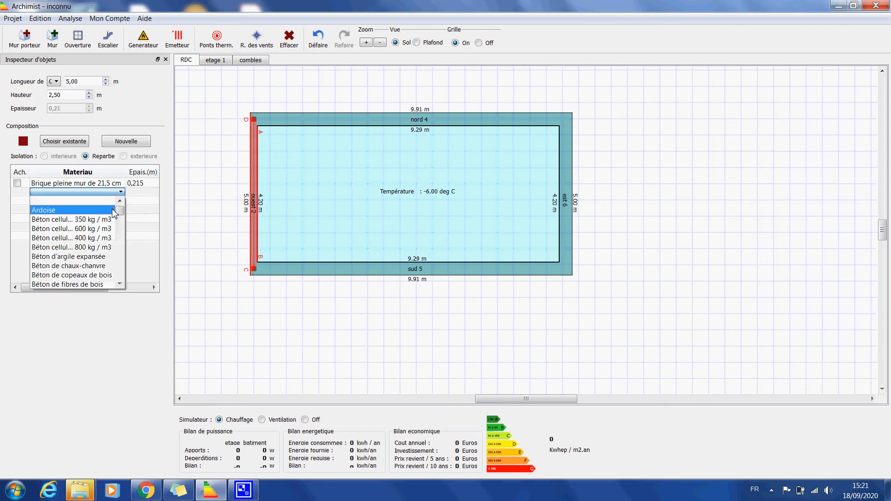
{"action": "left_click_drag", "start_coordinate": [120, 218], "coordinate": [121, 252]}
{"action": "left_click", "coordinate": [70, 266]}
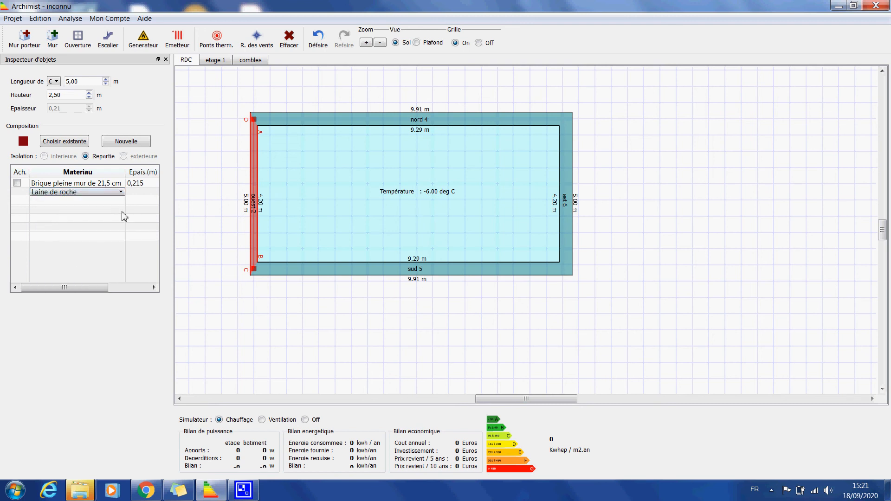
{"action": "double_click", "coordinate": [135, 193]}
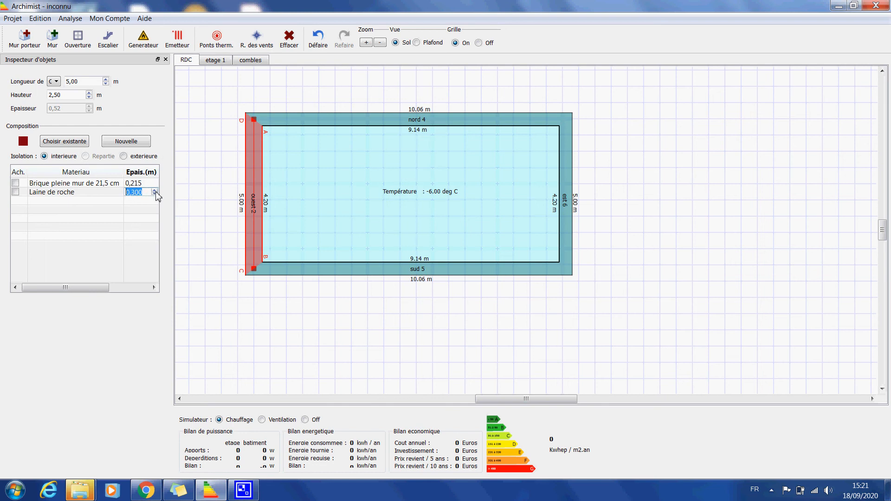
{"action": "type", "text": "0,15"}
{"action": "key", "text": "Return"}
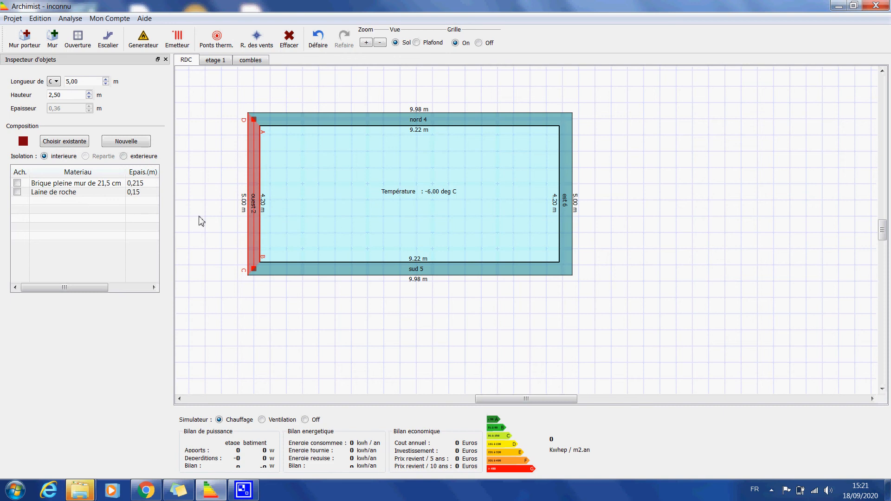
Add a Placoplatre BA 13 layer as the third material of the west wall's composition
{"action": "left_click", "coordinate": [44, 200]}
{"action": "left_click", "coordinate": [45, 202]}
{"action": "left_click_drag", "start_coordinate": [119, 220], "coordinate": [120, 277]}
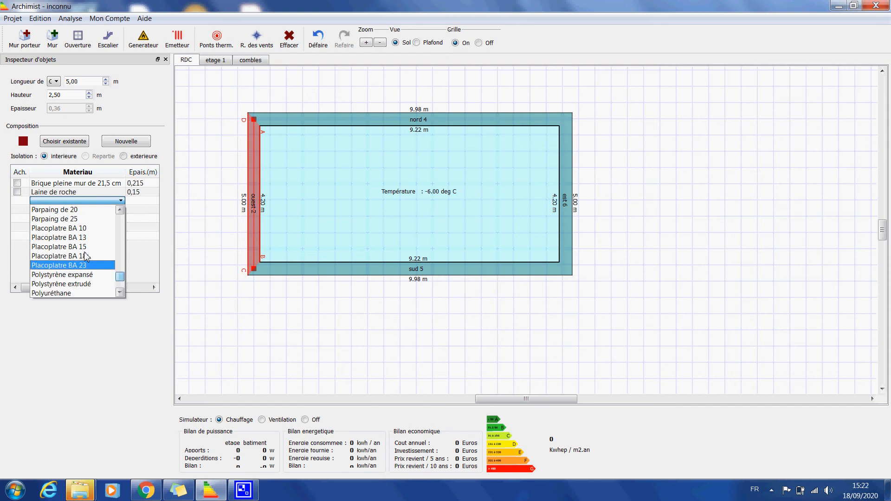
{"action": "left_click", "coordinate": [74, 238]}
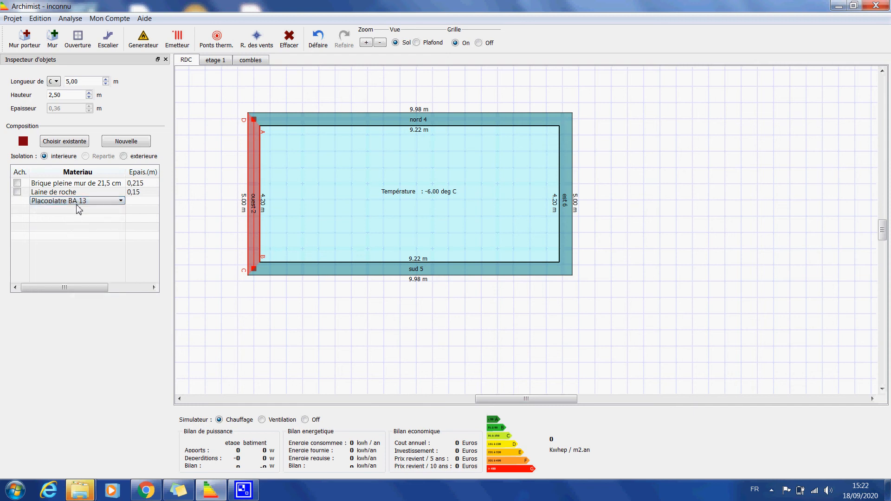
{"action": "left_click", "coordinate": [97, 210]}
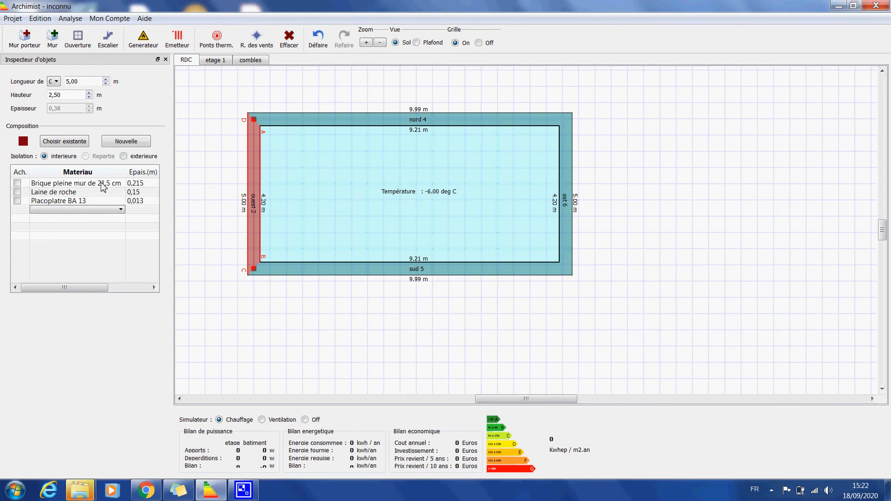
{"action": "left_click", "coordinate": [319, 226]}
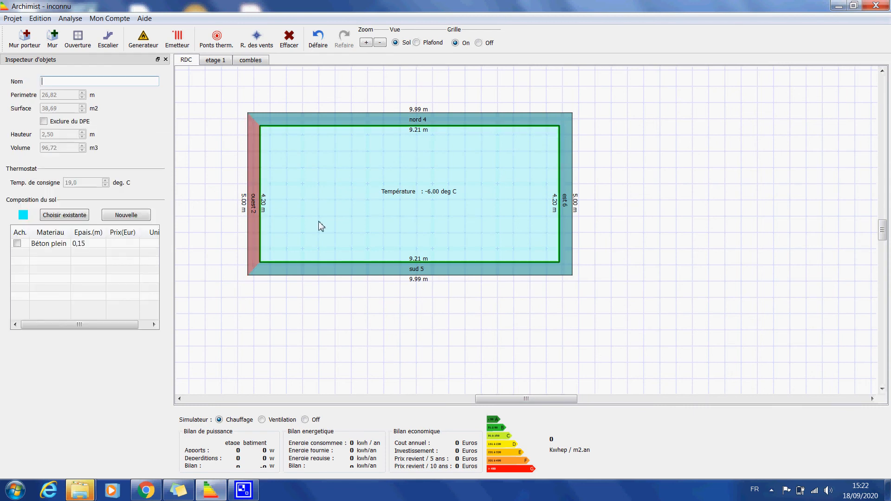
Apply the existing composition C. 1 to the north wall
{"action": "left_click", "coordinate": [285, 119]}
{"action": "left_click", "coordinate": [65, 141]}
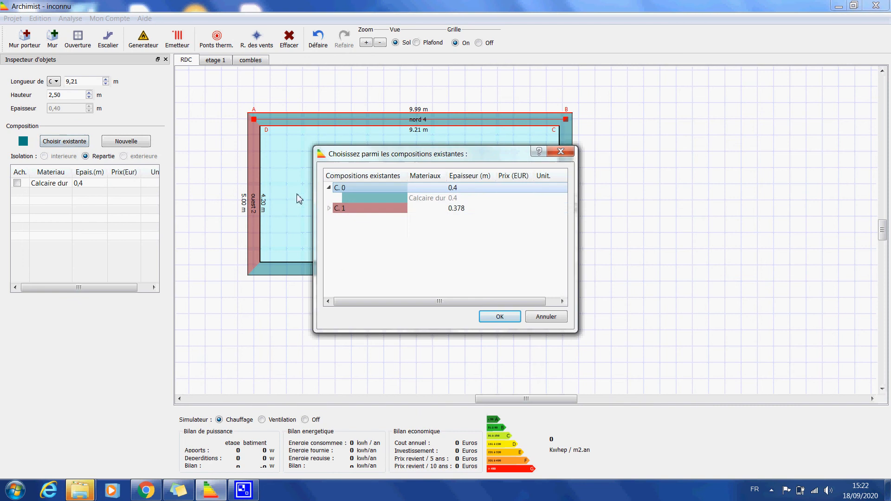
{"action": "left_click", "coordinate": [376, 210]}
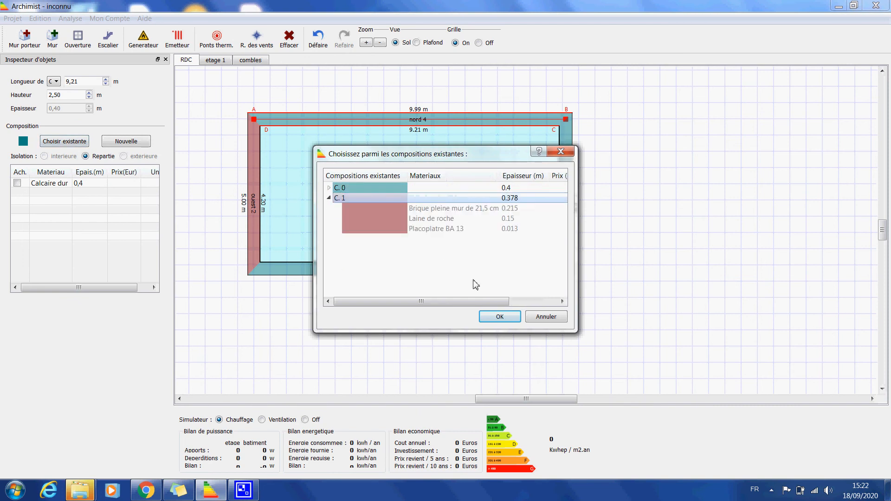
{"action": "left_click", "coordinate": [500, 318]}
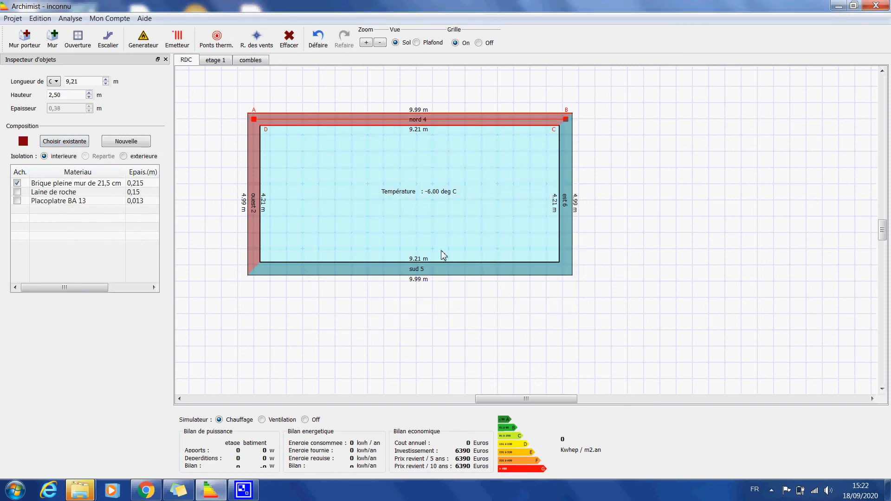
Assign the existing composition C. 1 to the south wall
{"action": "left_click", "coordinate": [372, 273]}
{"action": "left_click", "coordinate": [60, 141]}
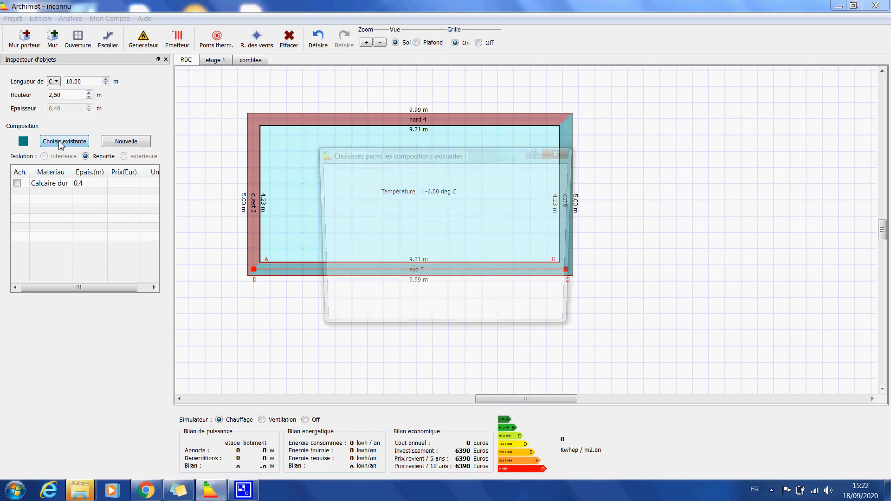
{"action": "left_click", "coordinate": [369, 210]}
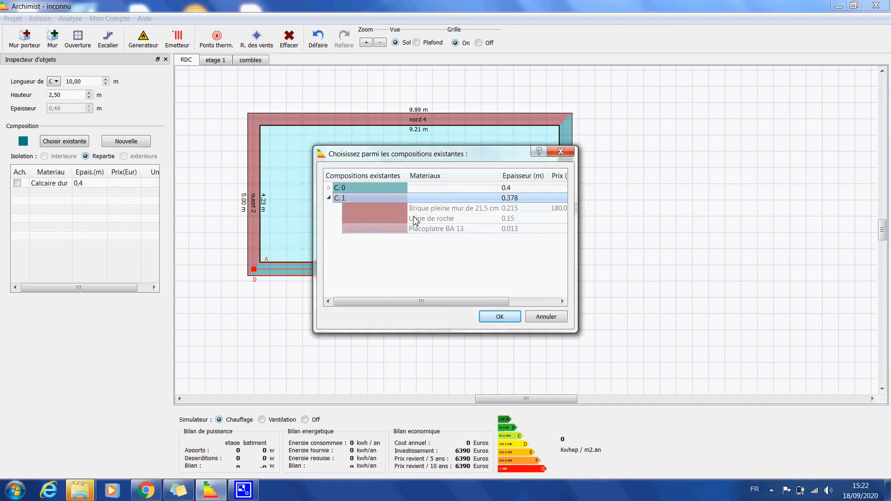
{"action": "left_click", "coordinate": [494, 320]}
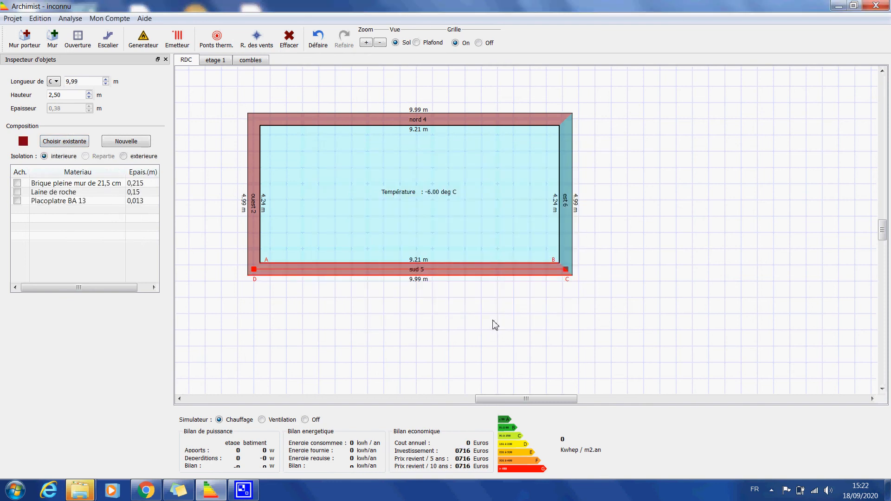
Give the east wall the existing composition C. 1 and deselect it
{"action": "left_click", "coordinate": [563, 218]}
{"action": "left_click", "coordinate": [86, 145]}
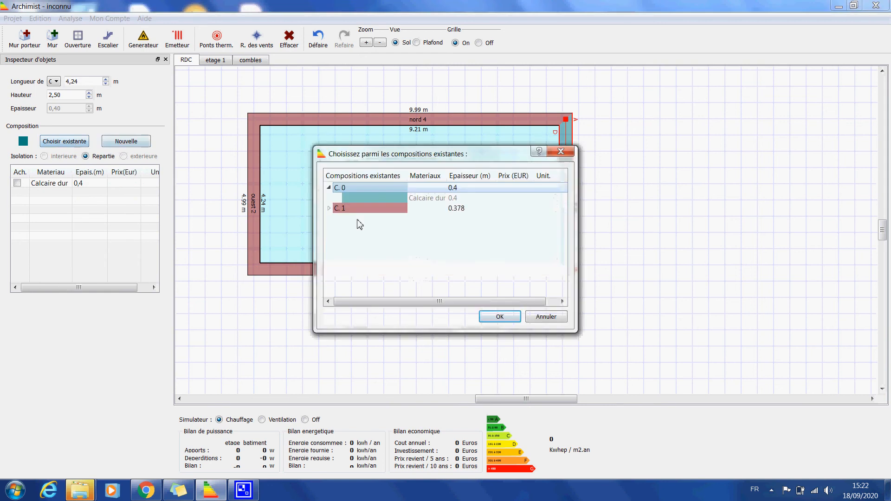
{"action": "left_click", "coordinate": [366, 213]}
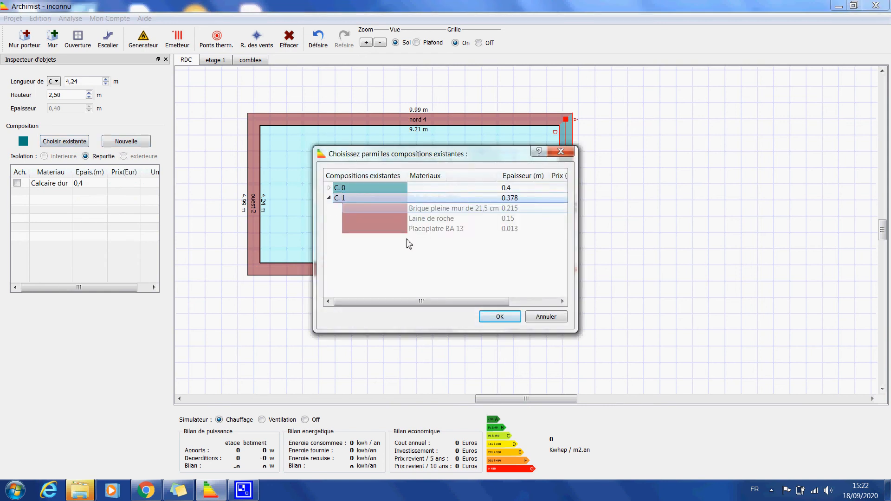
{"action": "left_click", "coordinate": [498, 320]}
{"action": "left_click", "coordinate": [404, 312]}
Examine the wall compositions on etage 1 and return to the ground floor plan
{"action": "left_click", "coordinate": [214, 61]}
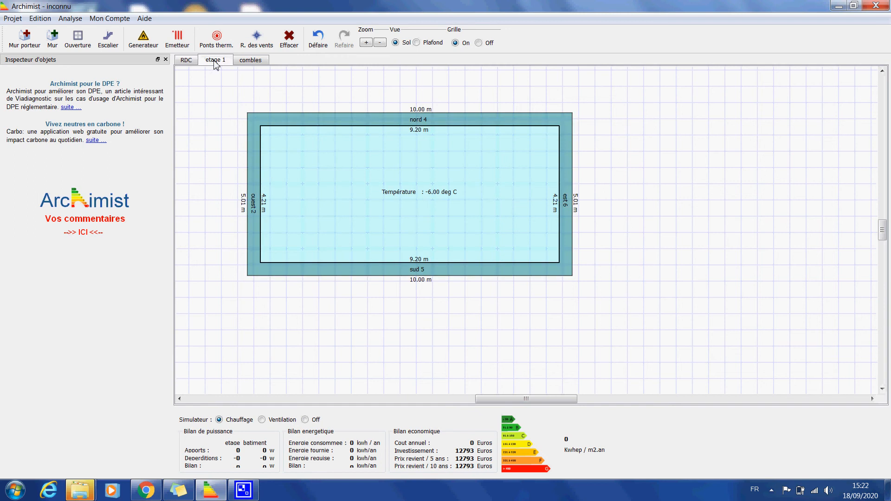
{"action": "left_click", "coordinate": [186, 60]}
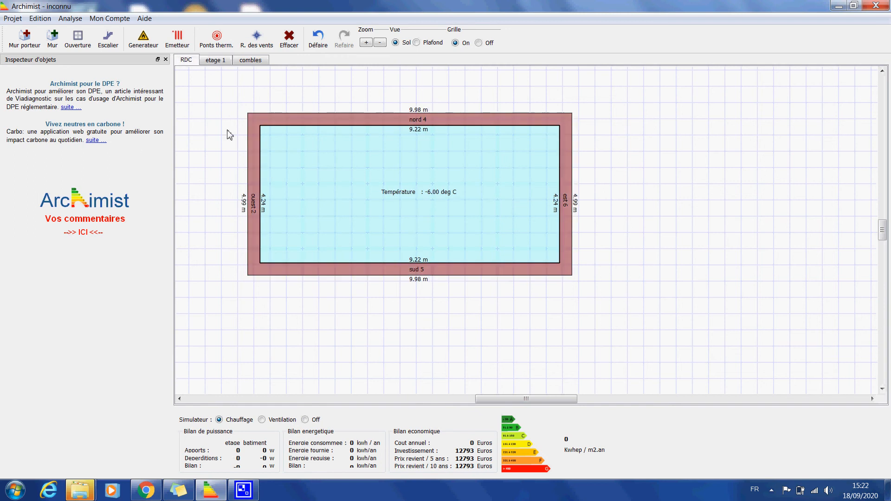
Add a door to the south wall near its west end
{"action": "left_click", "coordinate": [80, 45]}
{"action": "left_click", "coordinate": [65, 80]}
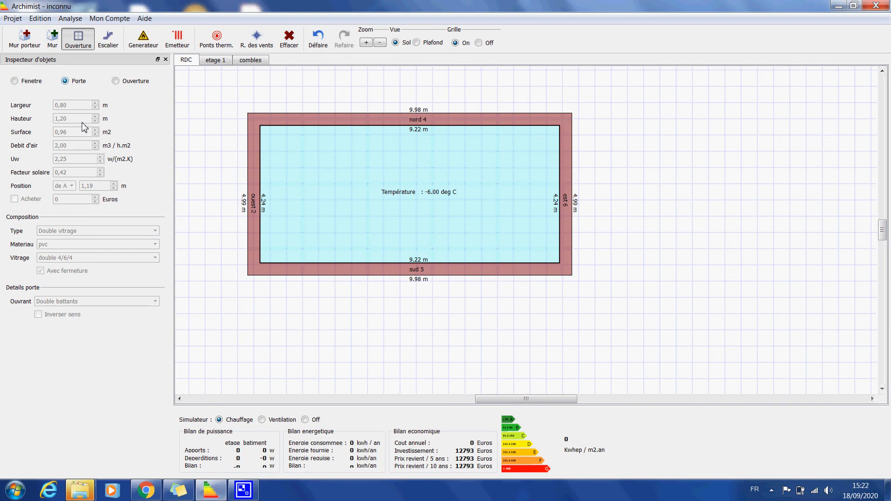
{"action": "left_click", "coordinate": [293, 267]}
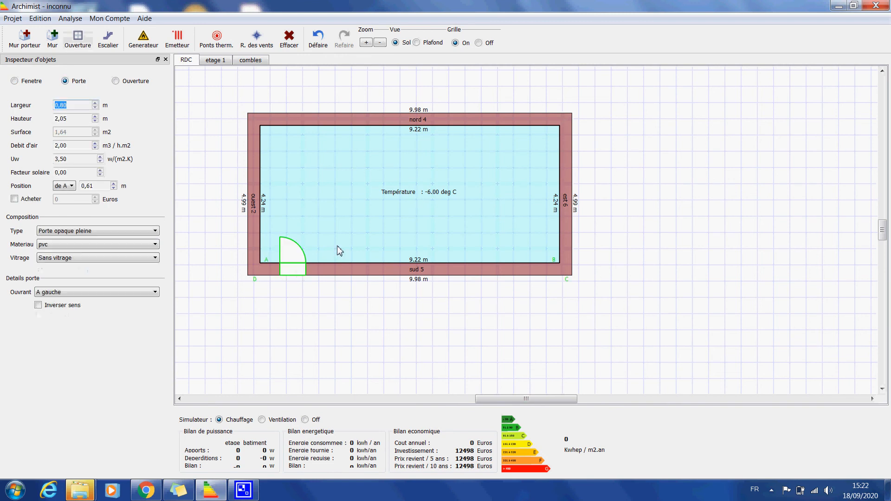
Set the south door's type to Porte opaque pleine isolee, keep the material pvc, and deselect it
{"action": "left_click", "coordinate": [73, 259]}
{"action": "left_click", "coordinate": [65, 267]}
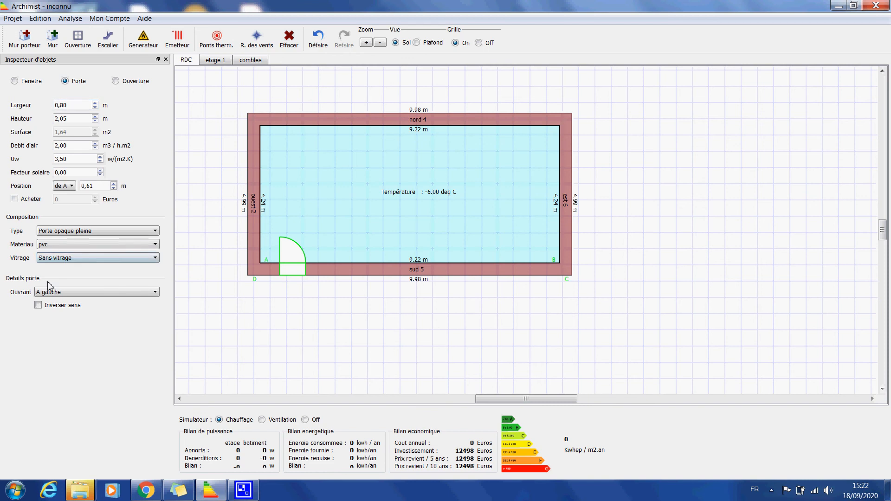
{"action": "left_click", "coordinate": [77, 232]}
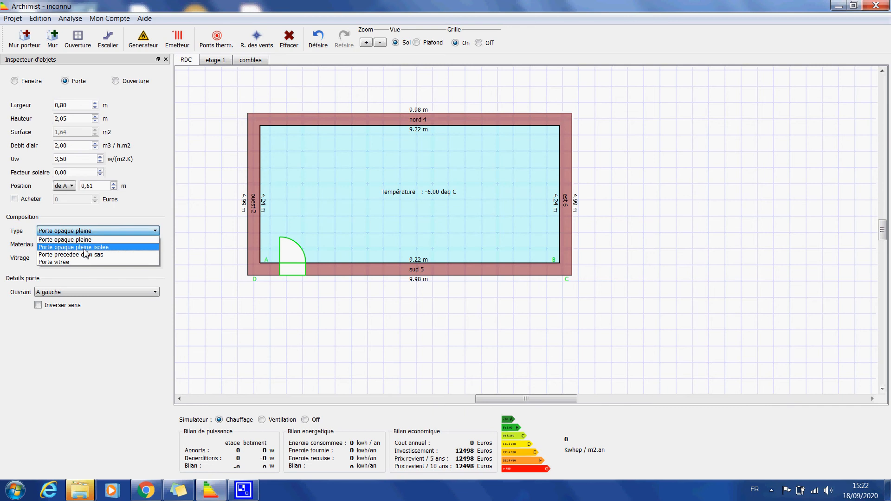
{"action": "left_click", "coordinate": [85, 246]}
{"action": "left_click", "coordinate": [51, 245]}
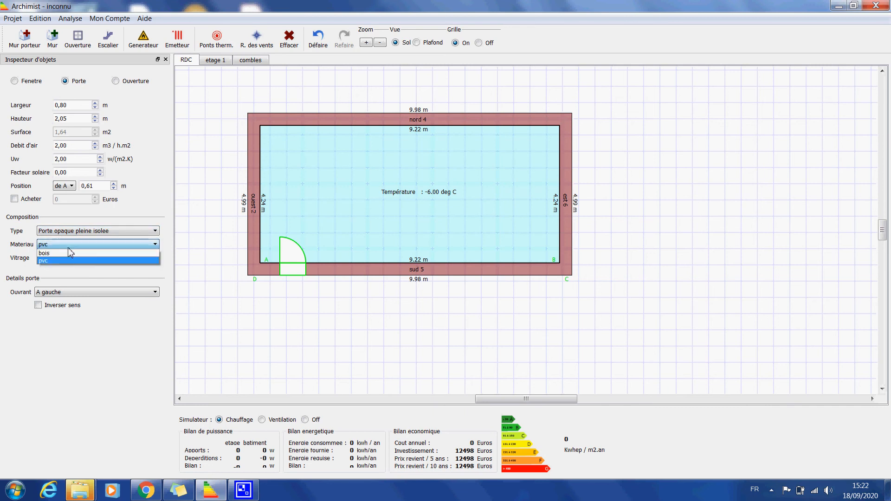
{"action": "left_click", "coordinate": [53, 263]}
{"action": "left_click", "coordinate": [326, 245]}
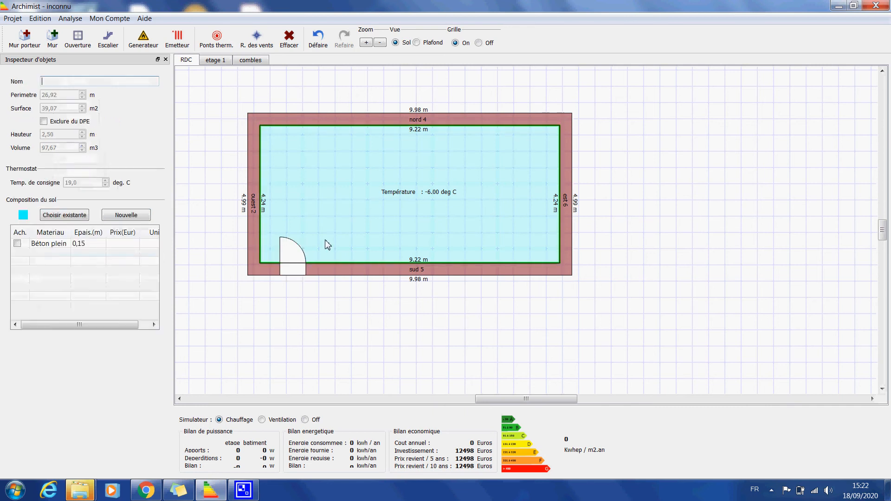
Add a 1 m by 1 m staircase, move it against the south wall near the east end, and deselect it
{"action": "left_click", "coordinate": [107, 48]}
{"action": "left_click", "coordinate": [491, 237]}
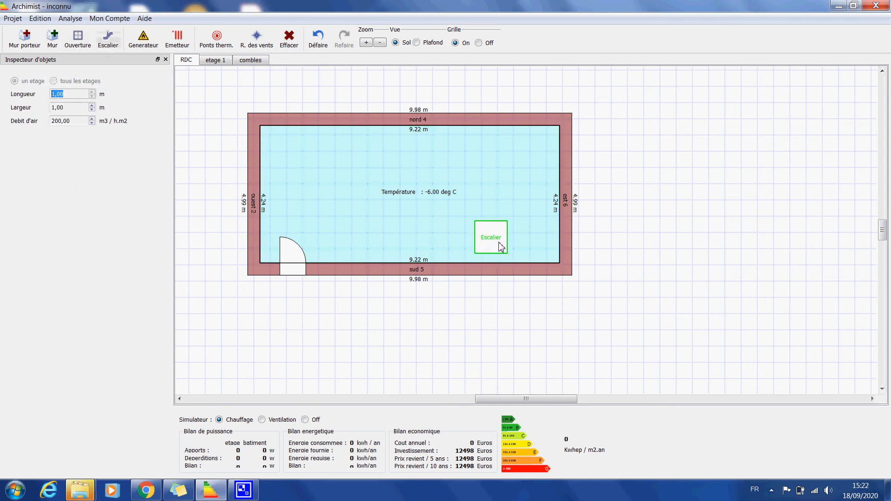
{"action": "left_click_drag", "start_coordinate": [498, 241], "coordinate": [518, 247]}
{"action": "left_click", "coordinate": [219, 180]}
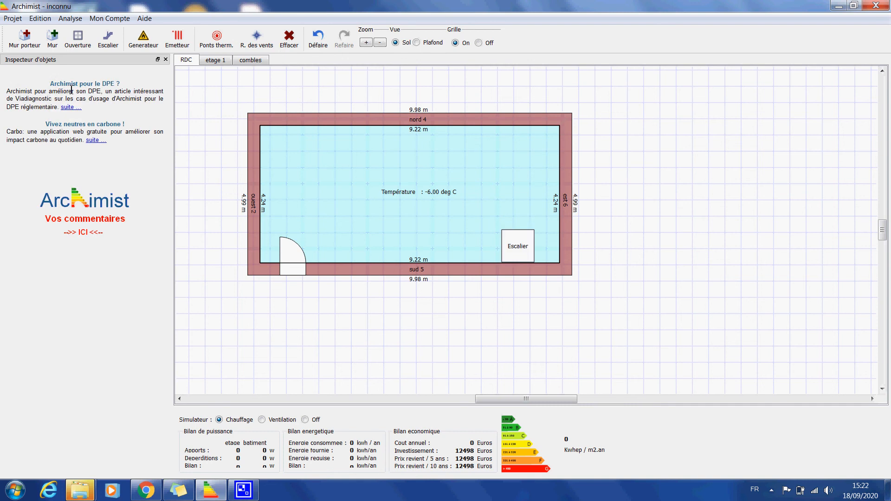
Add a window to the north wall near its west end and set its width to 2 m
{"action": "left_click", "coordinate": [78, 39]}
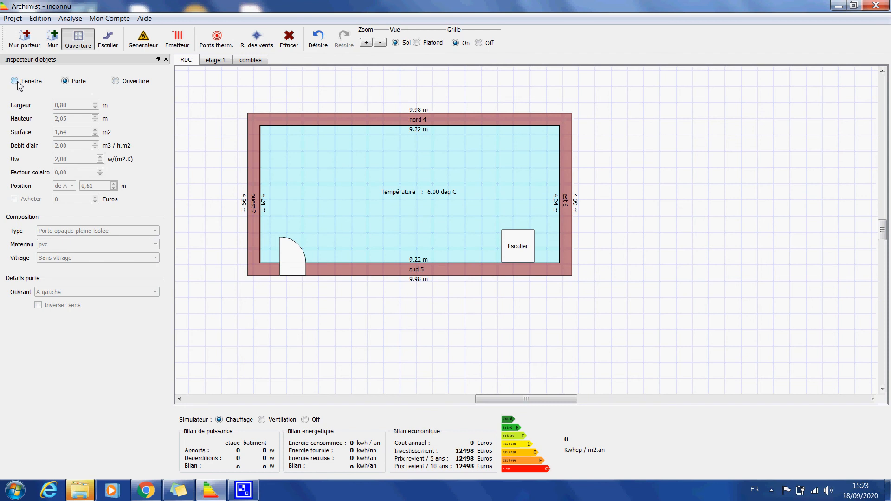
{"action": "left_click", "coordinate": [15, 81]}
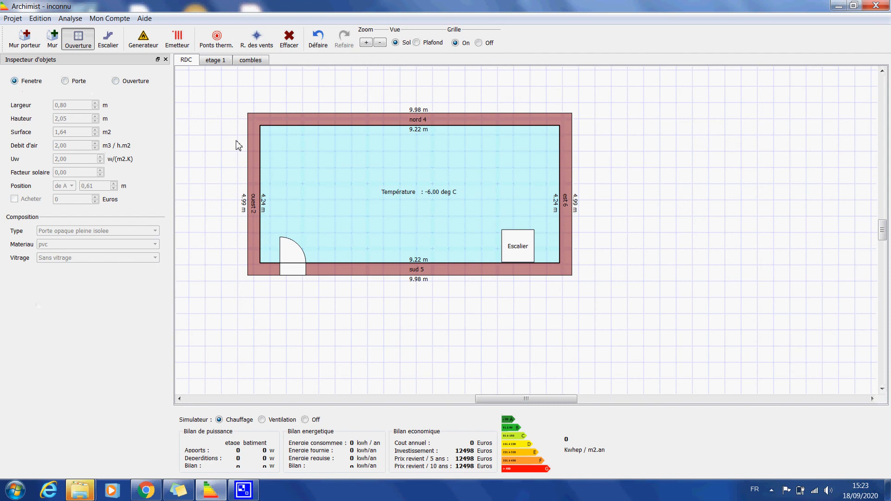
{"action": "left_click", "coordinate": [305, 126]}
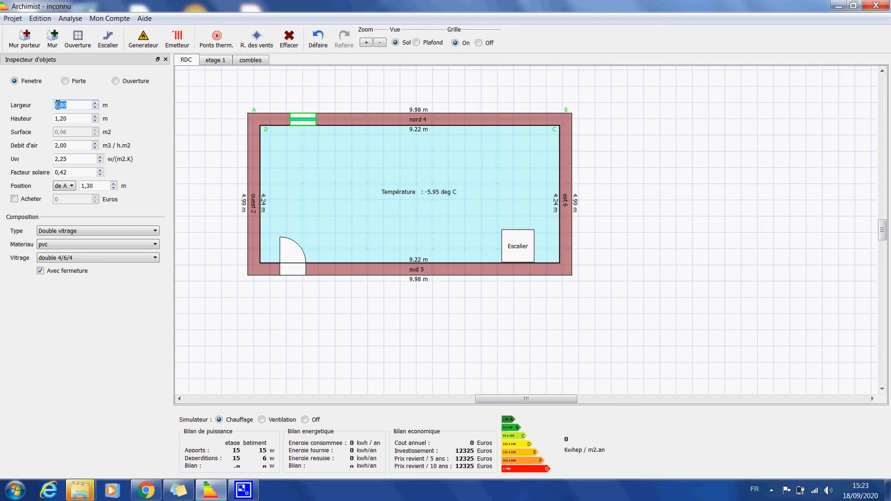
{"action": "type", "text": "2"}
{"action": "key", "text": "Return"}
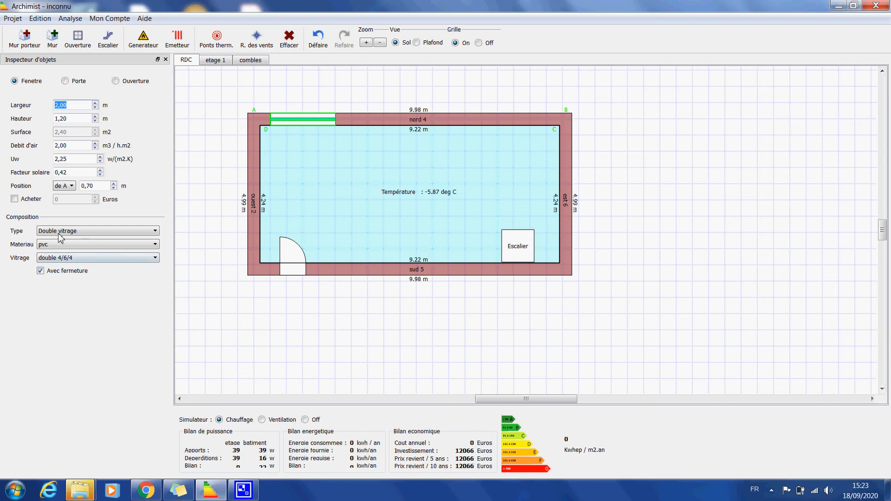
Set the north window's type to Triple vitrage faible emissivite and deselect it
{"action": "left_click", "coordinate": [60, 258]}
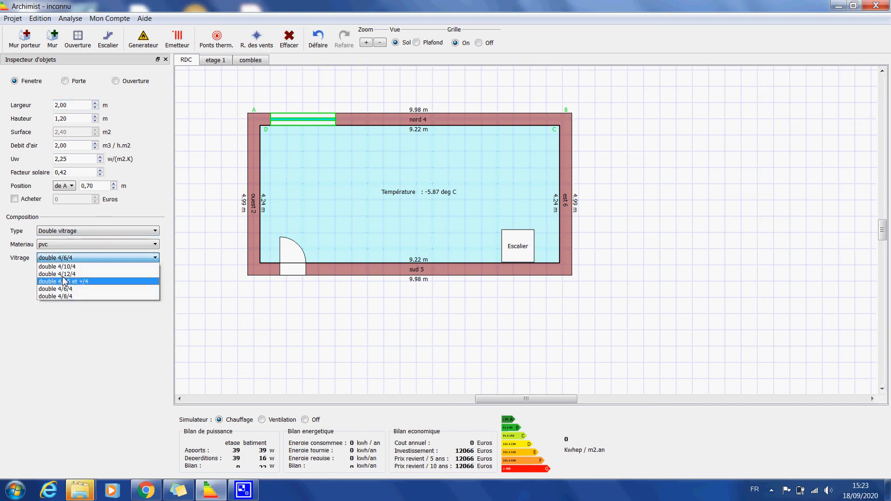
{"action": "left_click", "coordinate": [68, 267]}
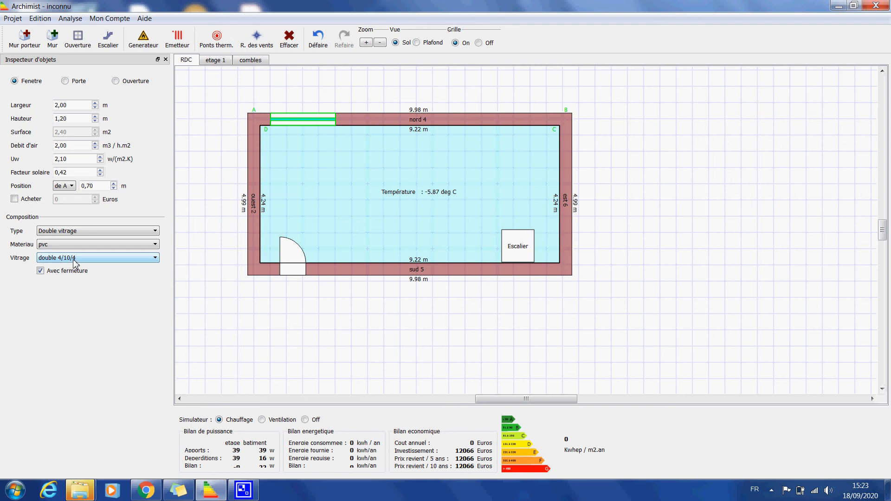
{"action": "left_click", "coordinate": [79, 231]}
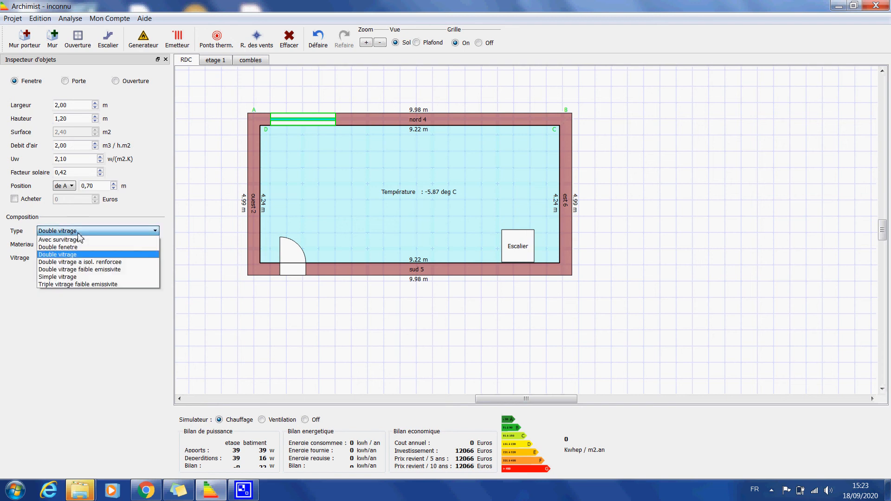
{"action": "left_click", "coordinate": [80, 284]}
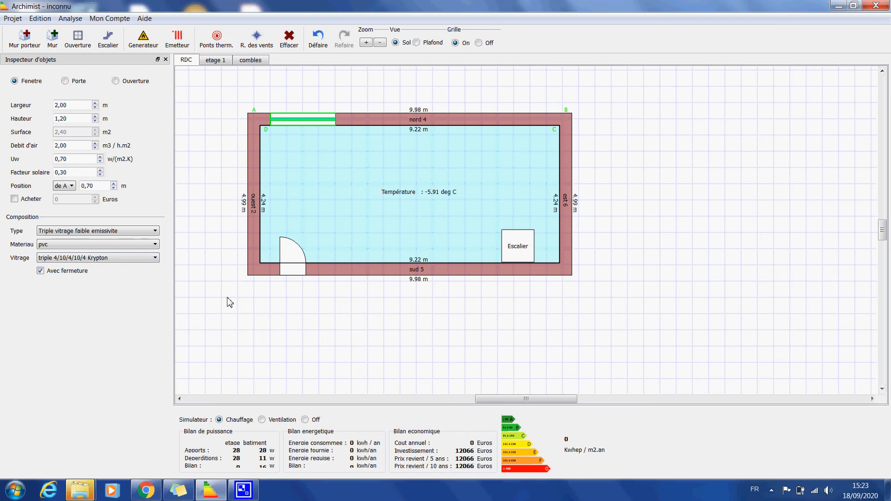
{"action": "left_click", "coordinate": [220, 320]}
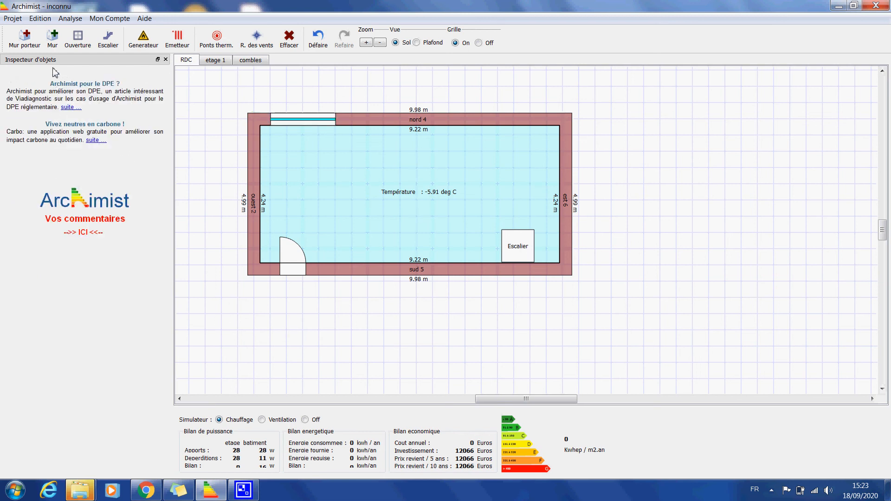
Place a plain 2 m wide opening in the eastern half of the north wall and undo it
{"action": "left_click", "coordinate": [77, 38]}
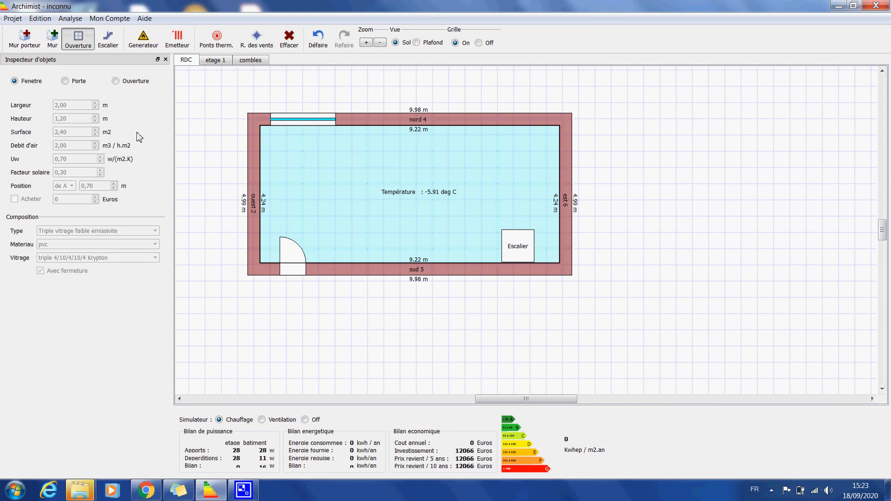
{"action": "left_click", "coordinate": [115, 81]}
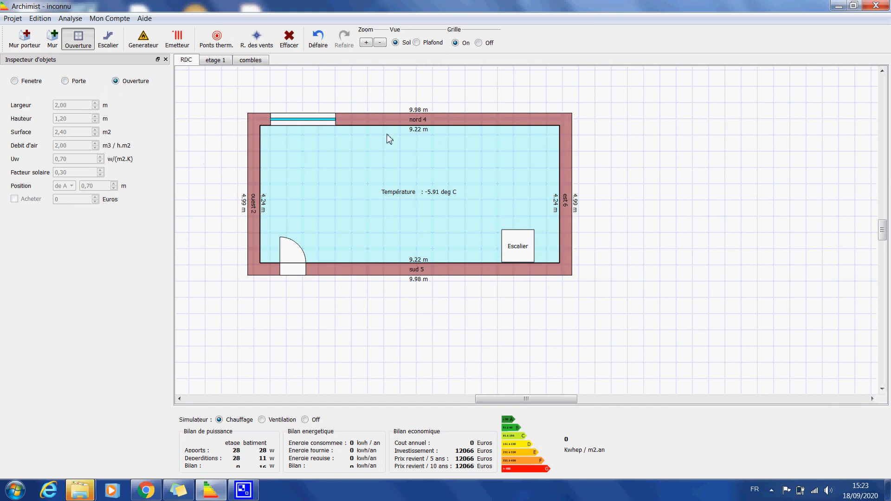
{"action": "left_click", "coordinate": [508, 118]}
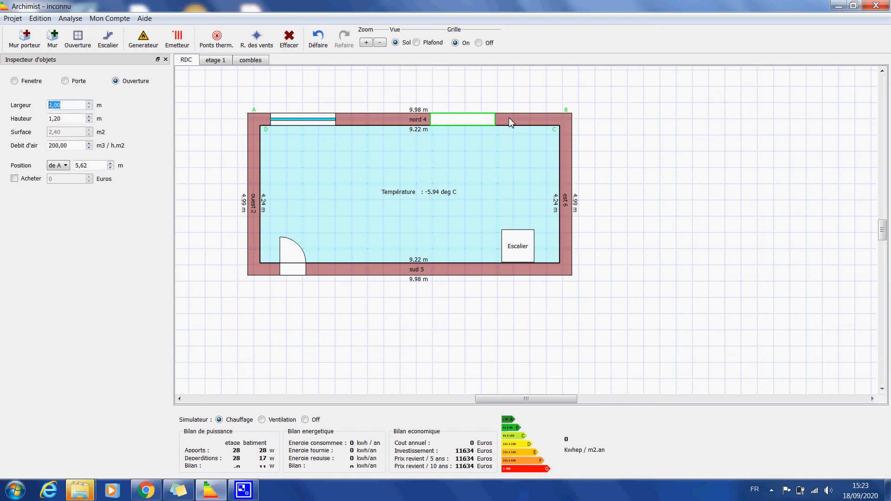
{"action": "left_click", "coordinate": [465, 149]}
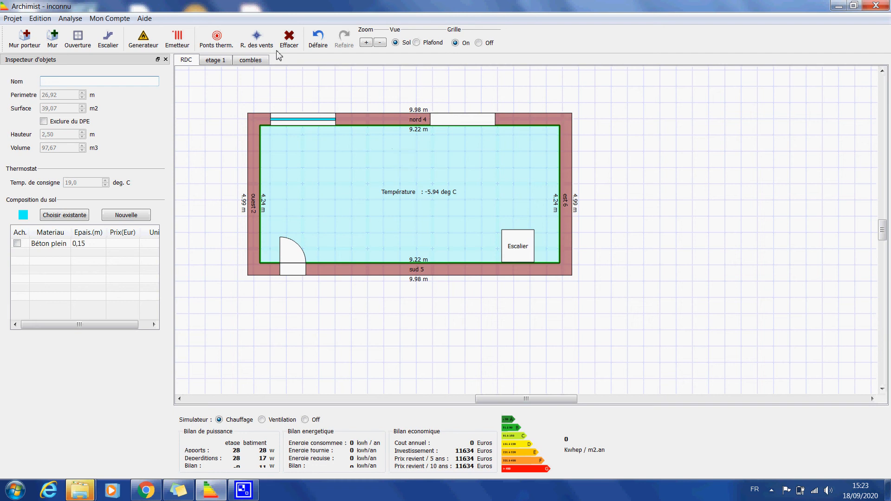
{"action": "left_click", "coordinate": [325, 46]}
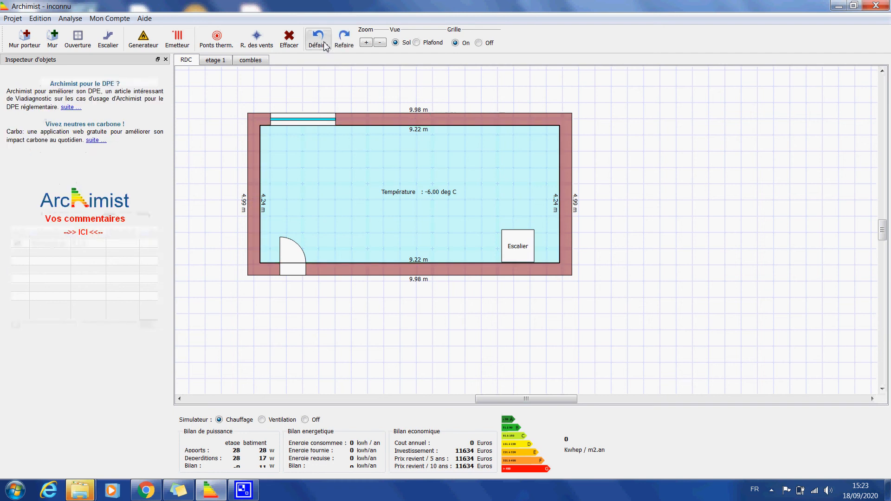
Add a second 2 m wide window to the north wall and shift it towards the east end
{"action": "left_click", "coordinate": [14, 81]}
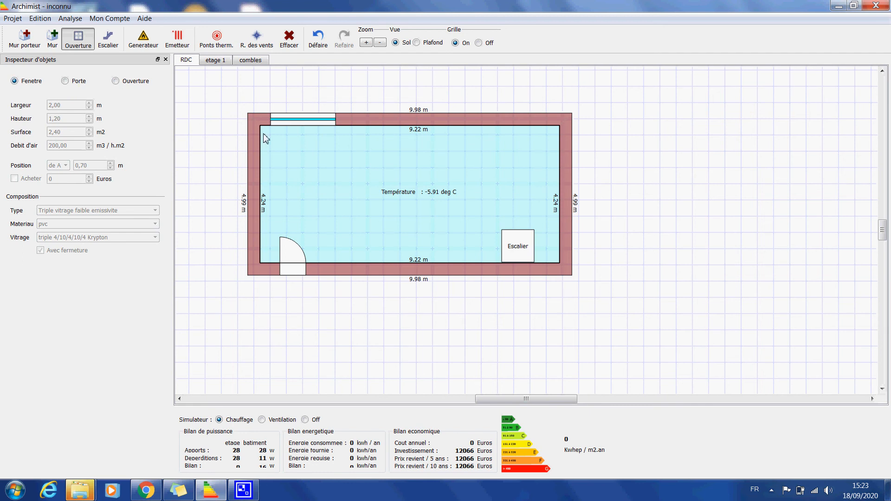
{"action": "left_click", "coordinate": [452, 119]}
{"action": "left_click_drag", "start_coordinate": [453, 124], "coordinate": [494, 124]}
{"action": "left_click", "coordinate": [485, 176]}
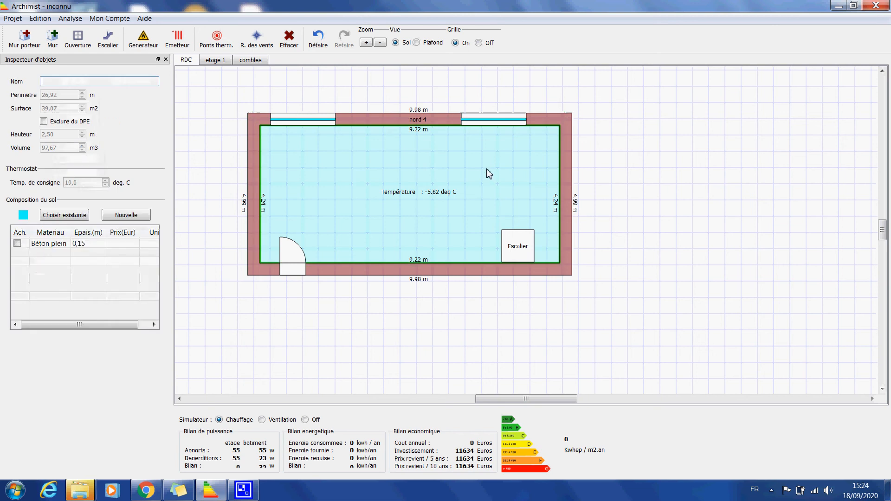
Show the compass rose and rotate it so that the wall with the two windows faces south
{"action": "left_click_drag", "start_coordinate": [305, 92], "coordinate": [408, 101]}
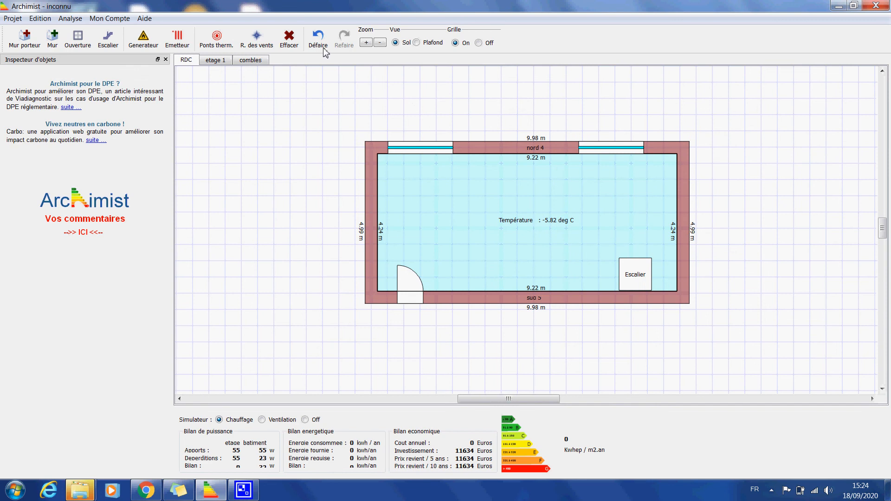
{"action": "left_click", "coordinate": [251, 42]}
{"action": "left_click_drag", "start_coordinate": [278, 158], "coordinate": [255, 163]}
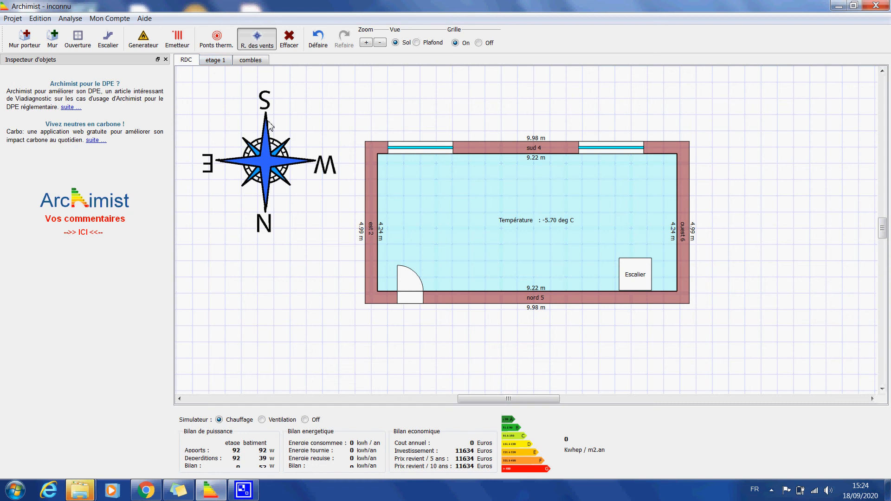
Place a heat generator against the north wall beside the door, set its type to Chaudiere condensation, and deselect it
{"action": "left_click", "coordinate": [143, 38]}
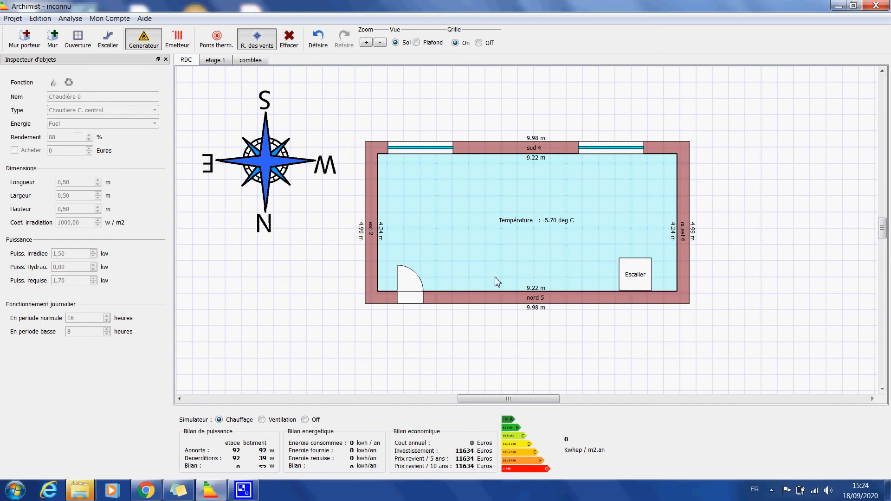
{"action": "left_click_drag", "start_coordinate": [494, 276], "coordinate": [471, 286]}
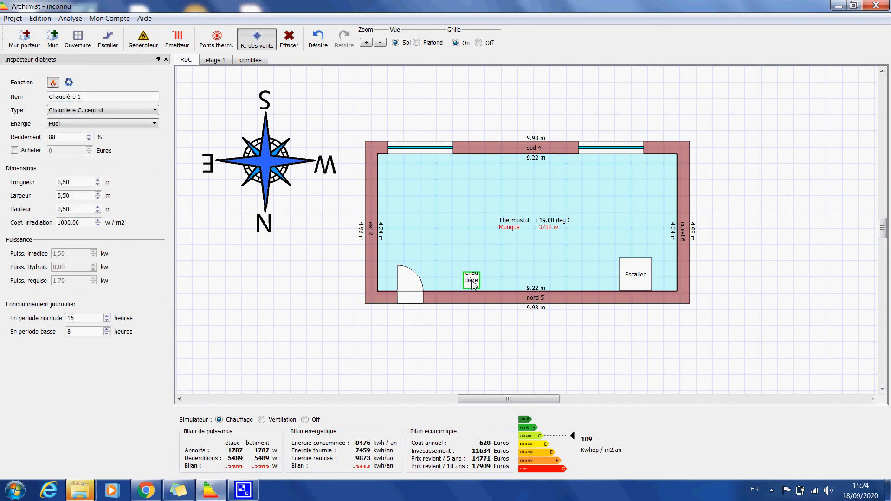
{"action": "left_click", "coordinate": [111, 114]}
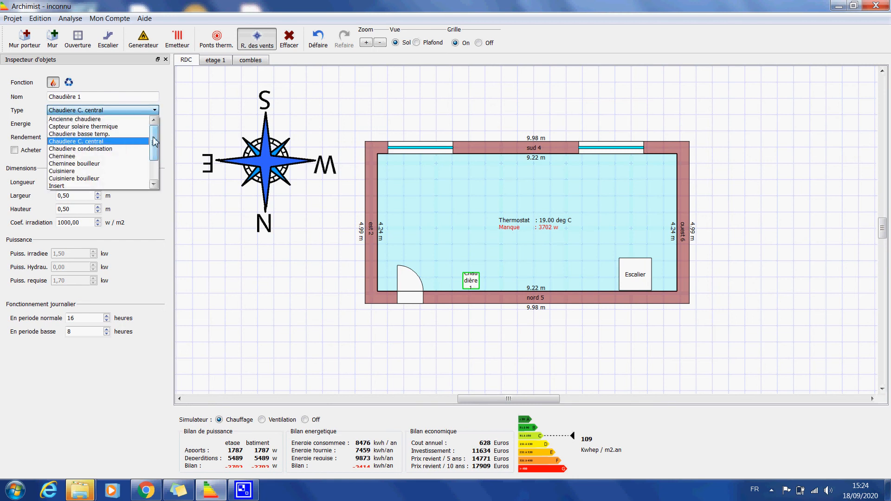
{"action": "scroll", "coordinate": [120, 143], "scroll_direction": "down", "scroll_amount": 2}
{"action": "scroll", "coordinate": [120, 143], "scroll_direction": "up", "scroll_amount": 1}
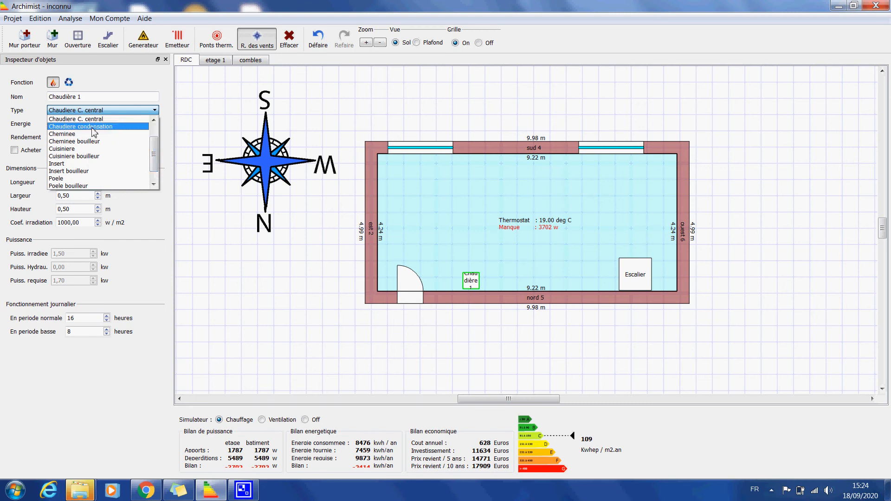
{"action": "left_click", "coordinate": [122, 133]}
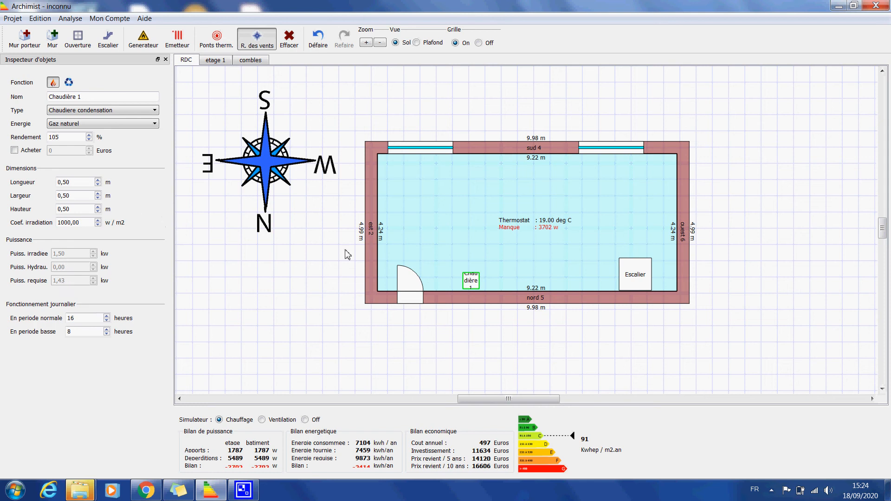
{"action": "left_click", "coordinate": [313, 223]}
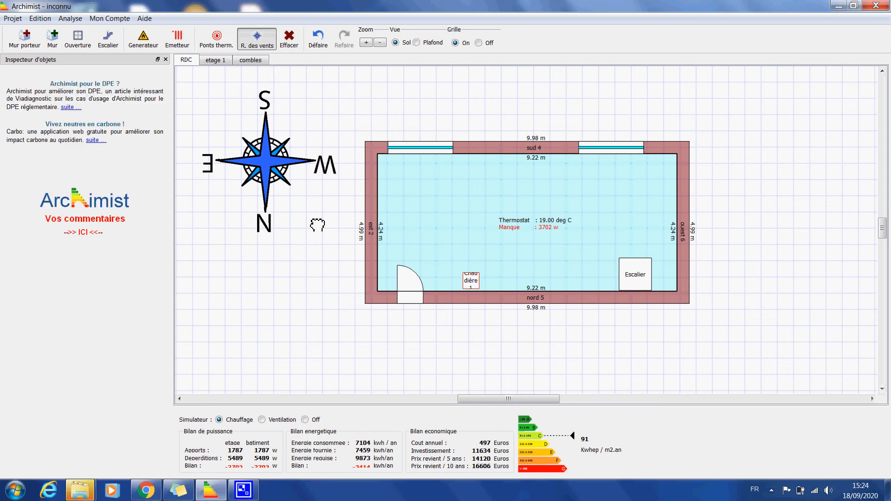
Add a heat emitter inside the room, set its type to Chauffage au sol, and move it slightly towards the door
{"action": "left_click", "coordinate": [176, 42]}
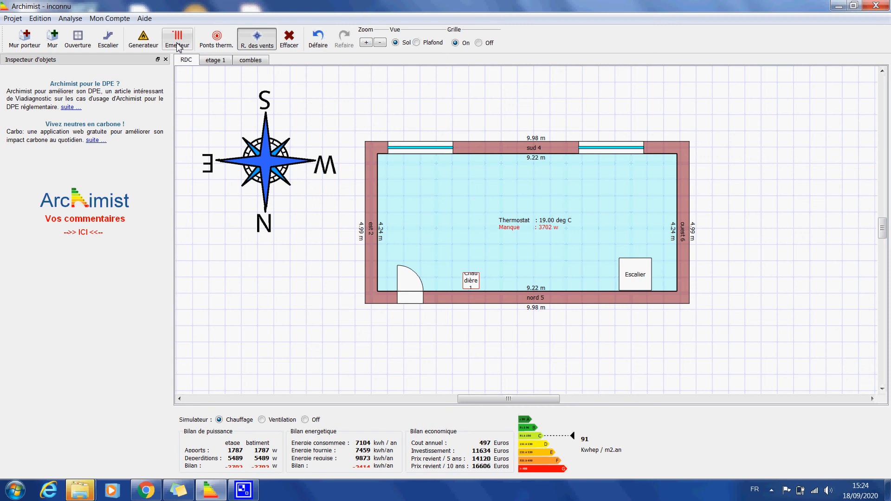
{"action": "left_click", "coordinate": [455, 195]}
{"action": "left_click", "coordinate": [153, 96]}
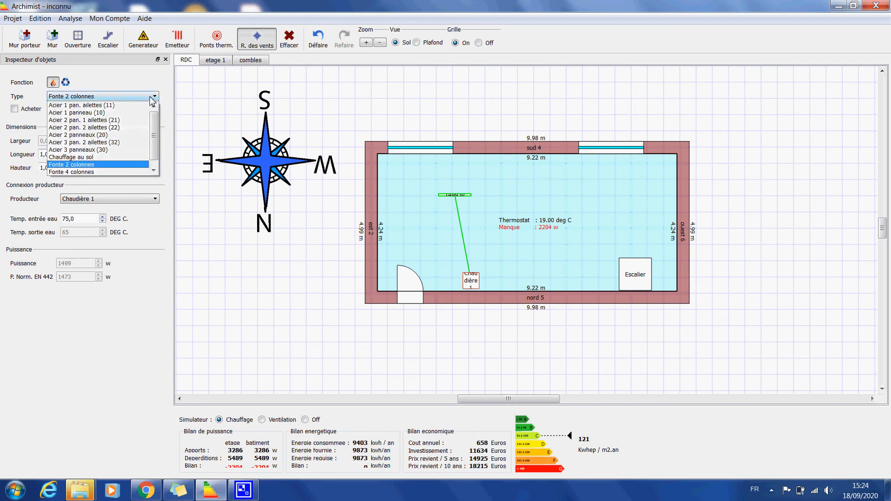
{"action": "left_click_drag", "start_coordinate": [157, 152], "coordinate": [158, 122]}
{"action": "left_click", "coordinate": [81, 160]}
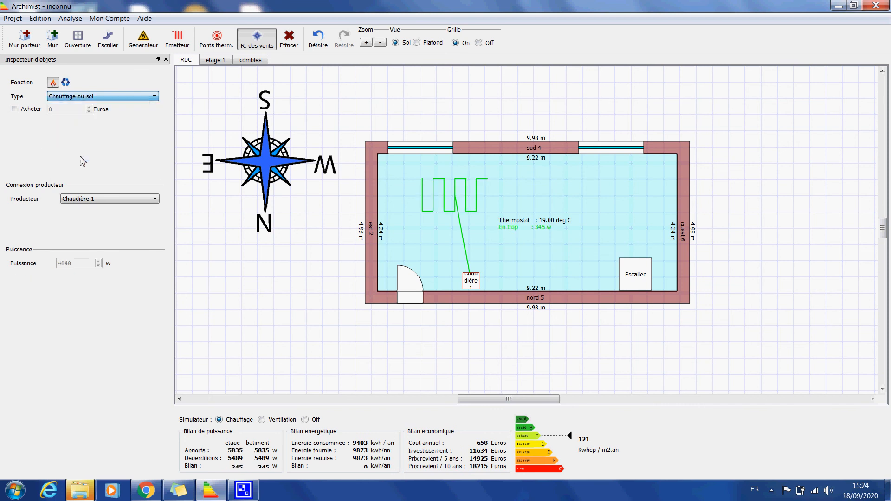
{"action": "left_click_drag", "start_coordinate": [426, 201], "coordinate": [416, 216]}
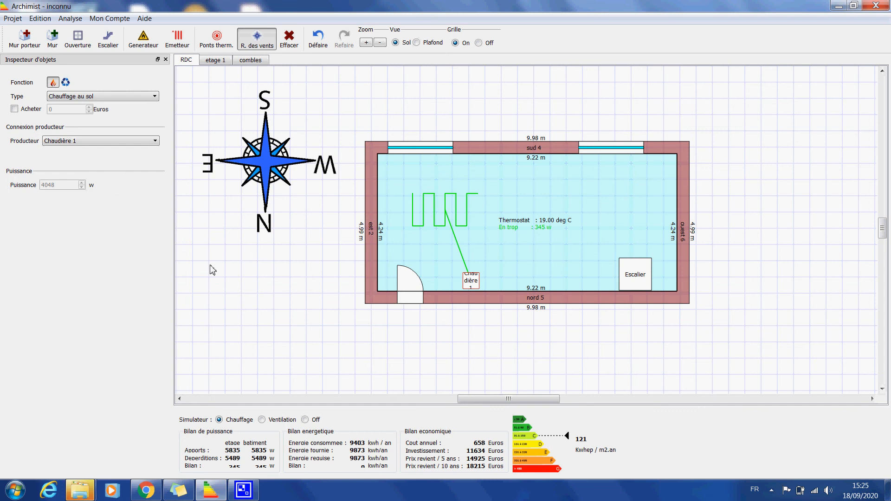
On the etage 1 level, create a new purple wall composition for the east wall
{"action": "left_click", "coordinate": [490, 352]}
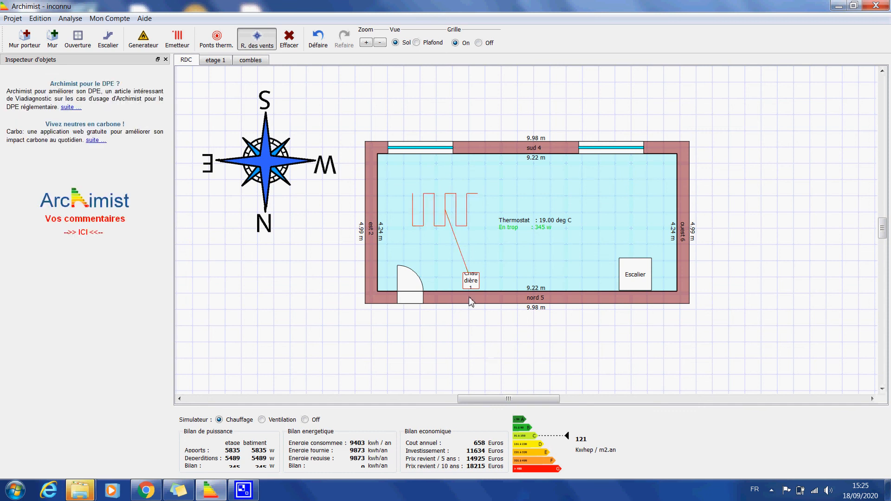
{"action": "left_click", "coordinate": [213, 61]}
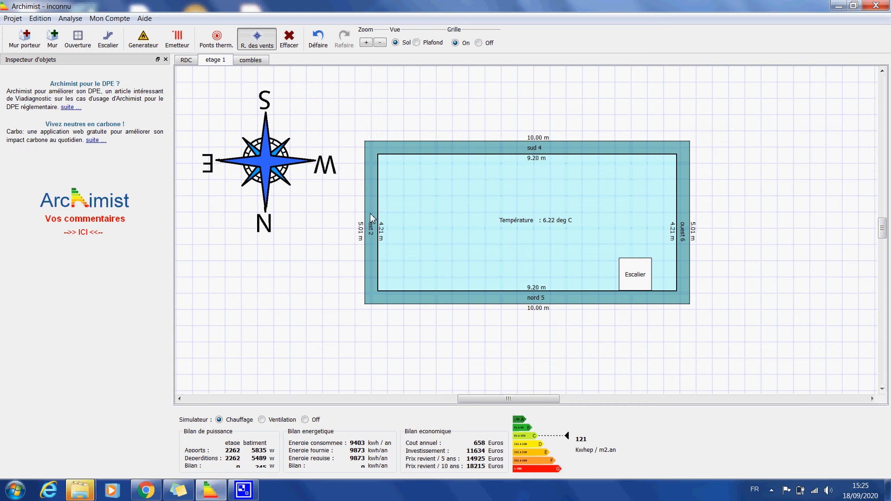
{"action": "left_click", "coordinate": [373, 224]}
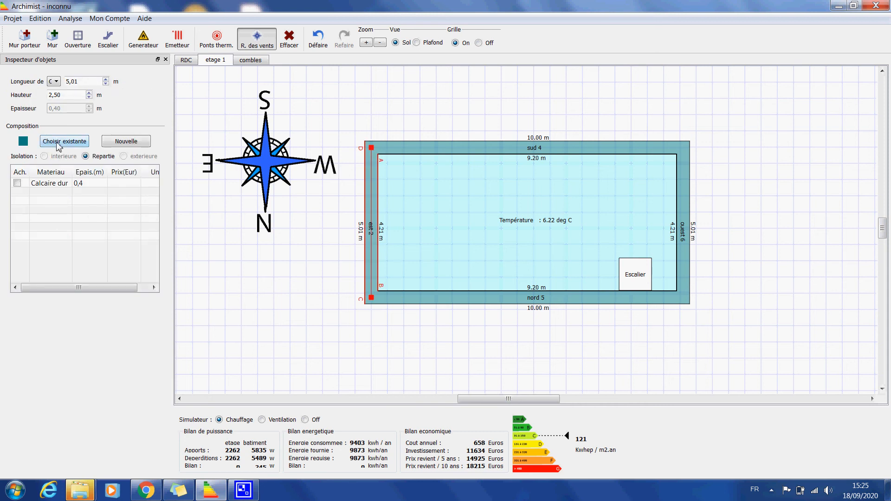
{"action": "left_click", "coordinate": [112, 142]}
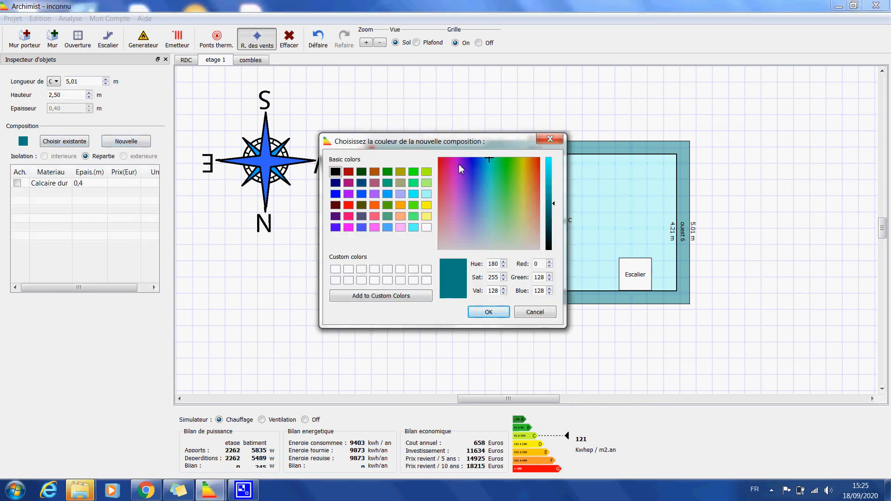
{"action": "left_click_drag", "start_coordinate": [455, 161], "coordinate": [454, 160]}
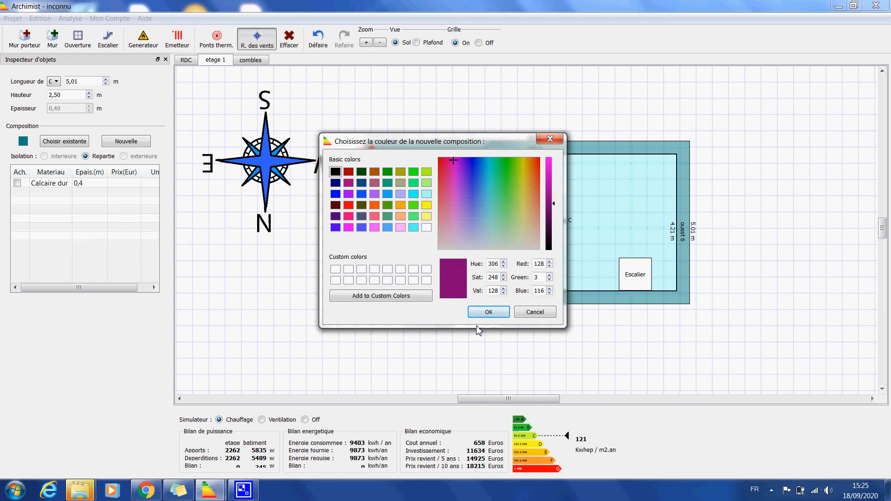
{"action": "left_click", "coordinate": [488, 312]}
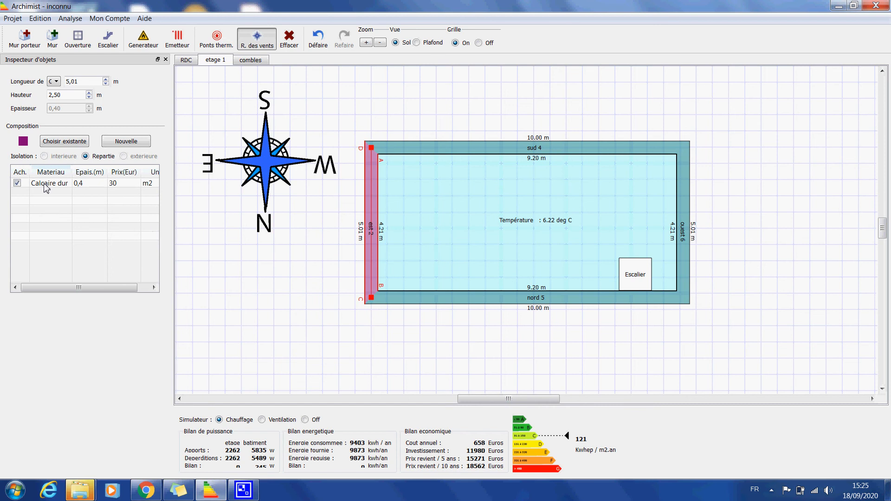
Set the first layer material of the east wall's new composition to Ardoise
{"action": "double_click", "coordinate": [49, 183]}
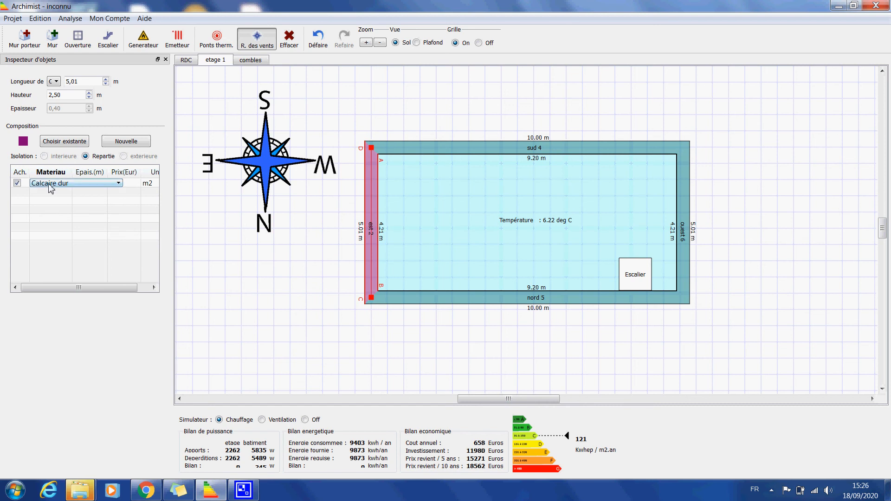
{"action": "left_click", "coordinate": [51, 184]}
{"action": "scroll", "coordinate": [118, 274], "scroll_direction": "down", "scroll_amount": 10}
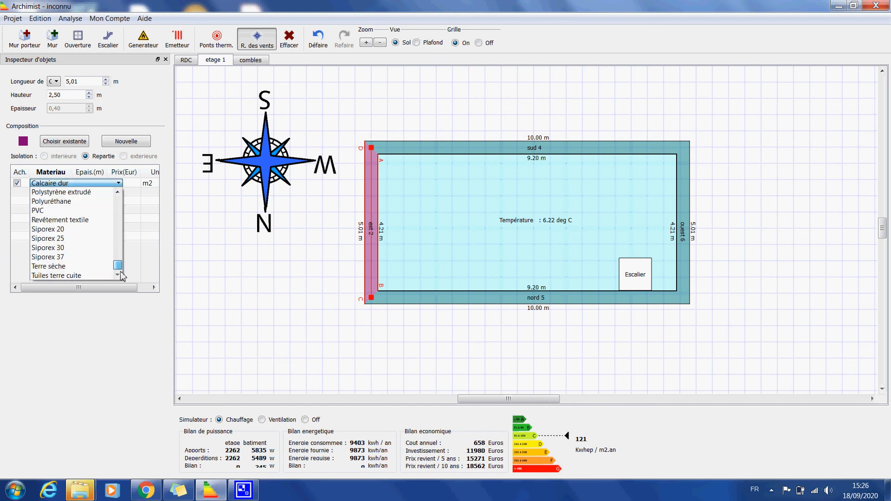
{"action": "scroll", "coordinate": [126, 194], "scroll_direction": "up", "scroll_amount": 6}
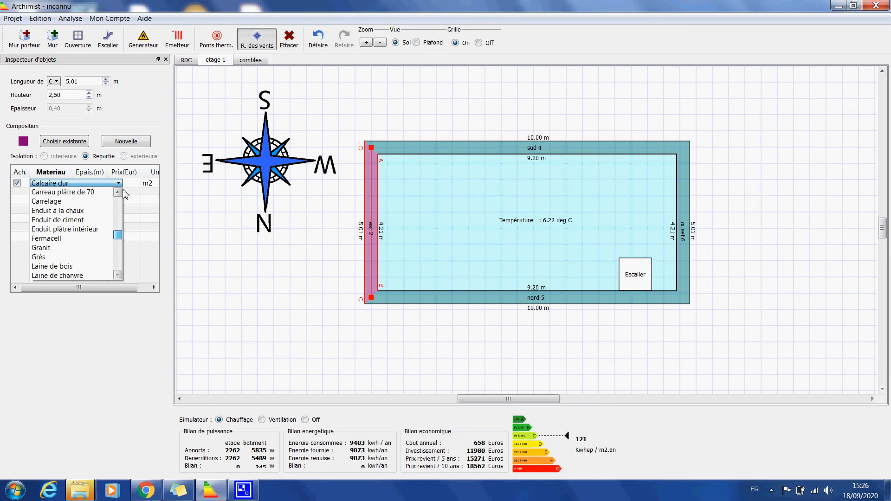
{"action": "scroll", "coordinate": [125, 194], "scroll_direction": "up", "scroll_amount": 5}
{"action": "left_click", "coordinate": [51, 192]}
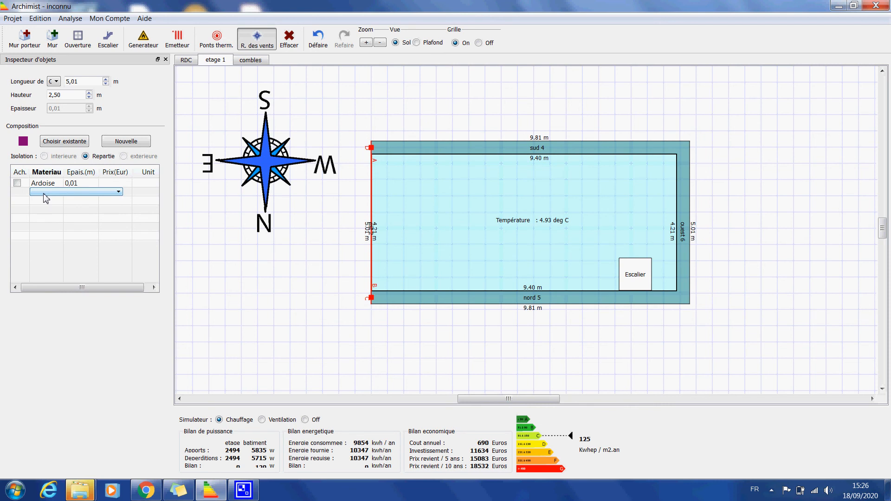
Add a second layer of Laine de roche to the east wall's composition and set its thickness to 0,3 m
{"action": "left_click", "coordinate": [44, 193]}
{"action": "scroll", "coordinate": [120, 233], "scroll_direction": "down", "scroll_amount": 3}
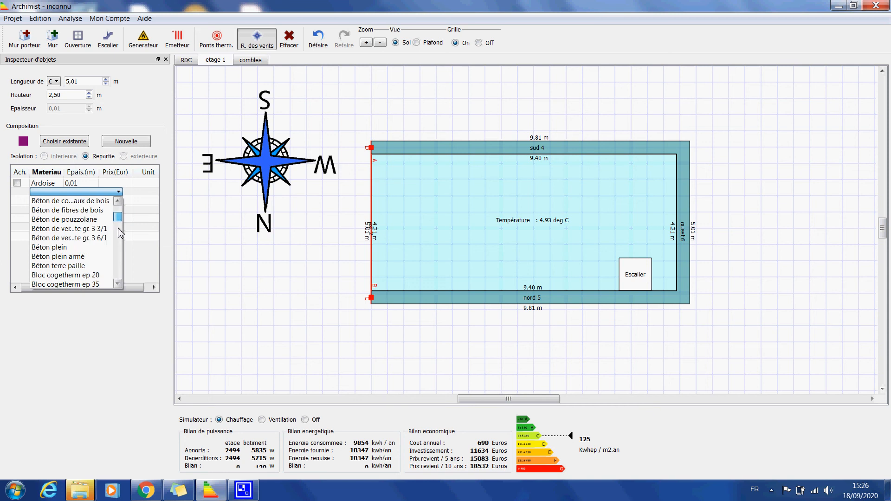
{"action": "scroll", "coordinate": [120, 241], "scroll_direction": "down", "scroll_amount": 6}
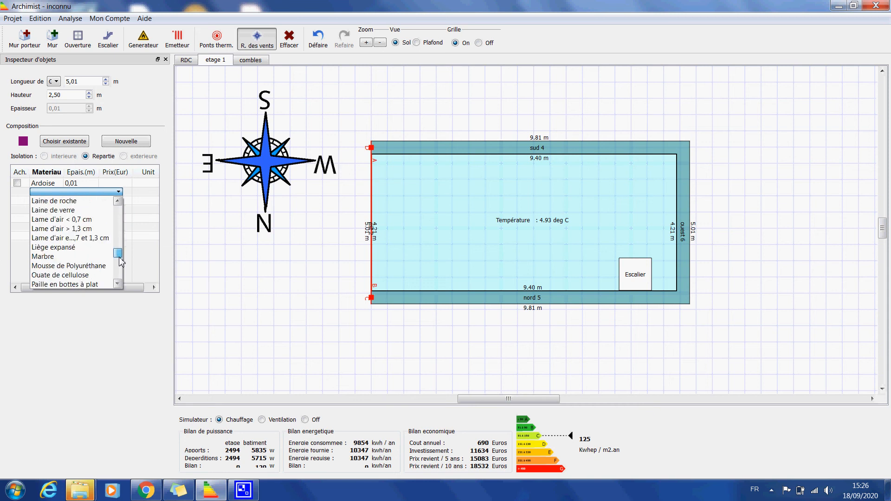
{"action": "mouse_move", "coordinate": [120, 260]}
{"action": "left_mouse_down"}
{"action": "mouse_move", "coordinate": [120, 279]}
{"action": "mouse_move", "coordinate": [121, 257]}
{"action": "left_mouse_up"}
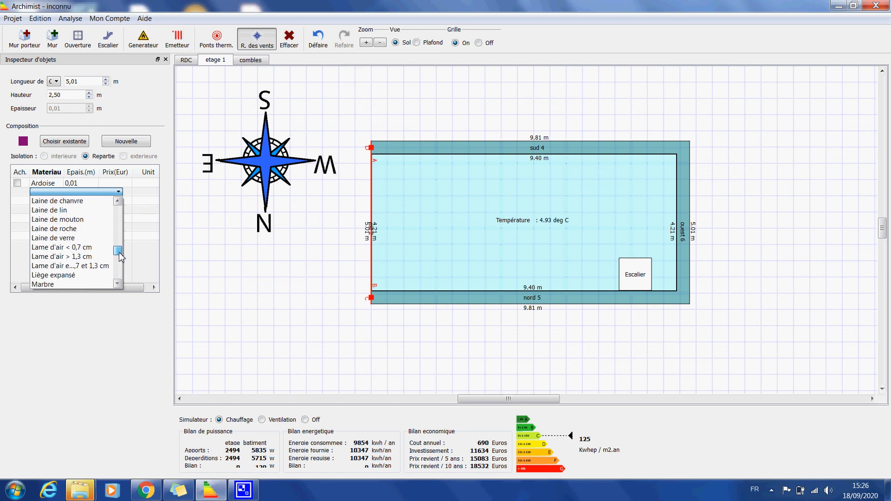
{"action": "left_click", "coordinate": [65, 229]}
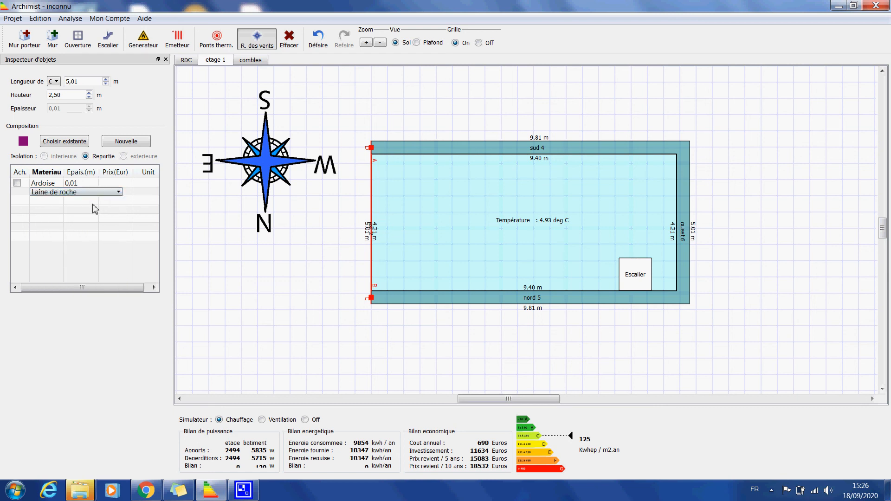
{"action": "left_click", "coordinate": [49, 206]}
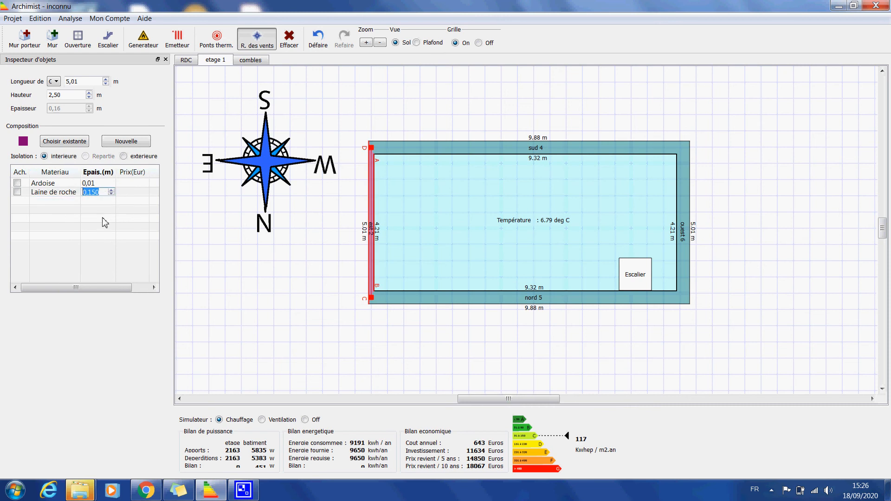
{"action": "type", "text": "0,3"}
{"action": "key", "text": "Return"}
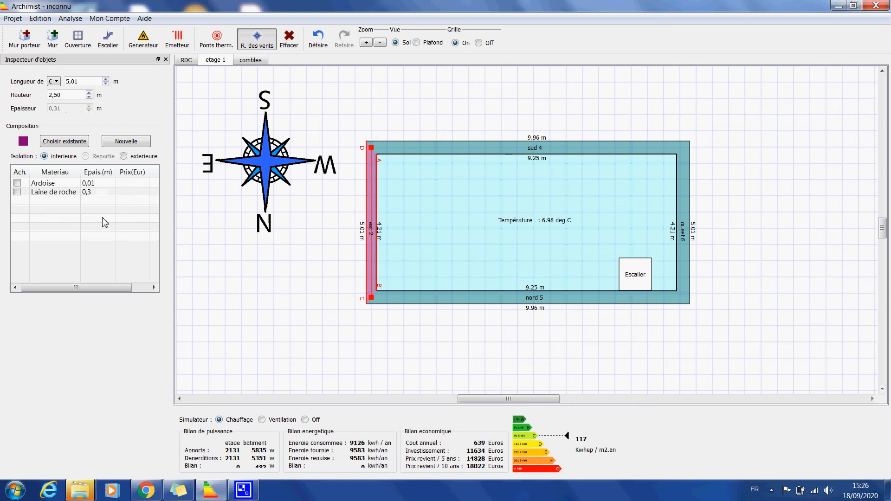
Add Placoplatre BA 13 as the third layer of the east wall's composition
{"action": "double_click", "coordinate": [49, 201]}
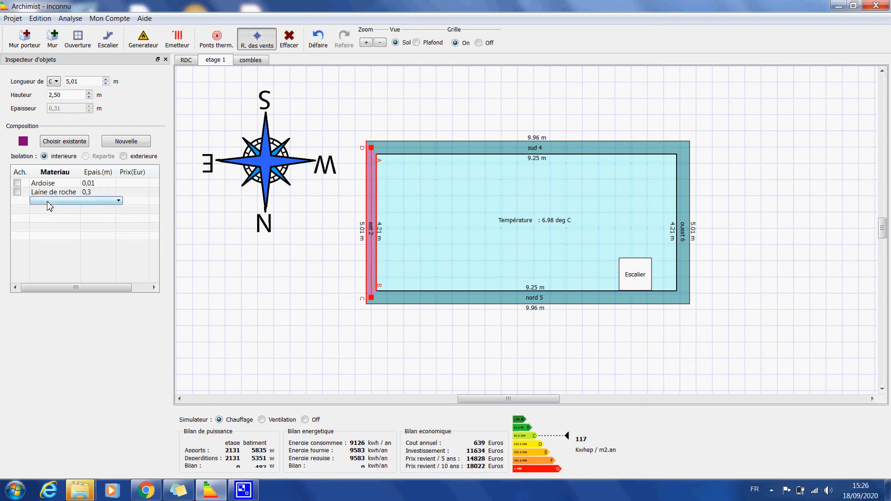
{"action": "left_click", "coordinate": [48, 200]}
{"action": "left_click_drag", "start_coordinate": [118, 223], "coordinate": [118, 278]}
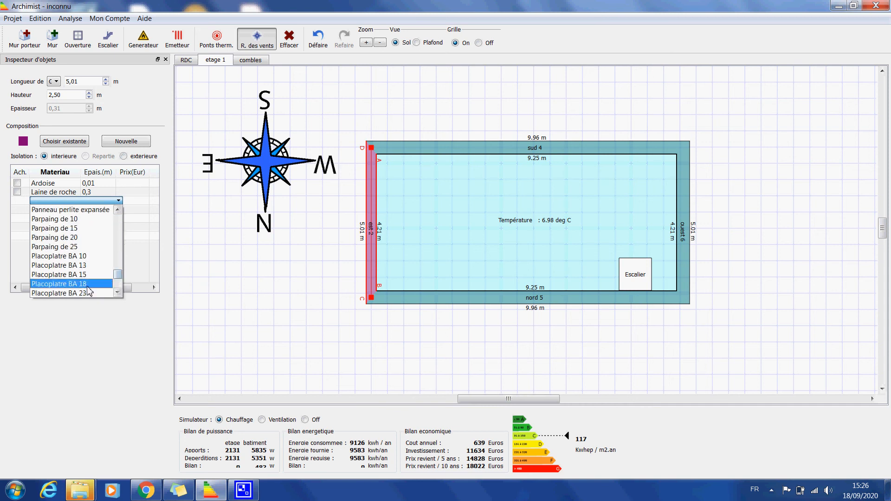
{"action": "left_click", "coordinate": [75, 268]}
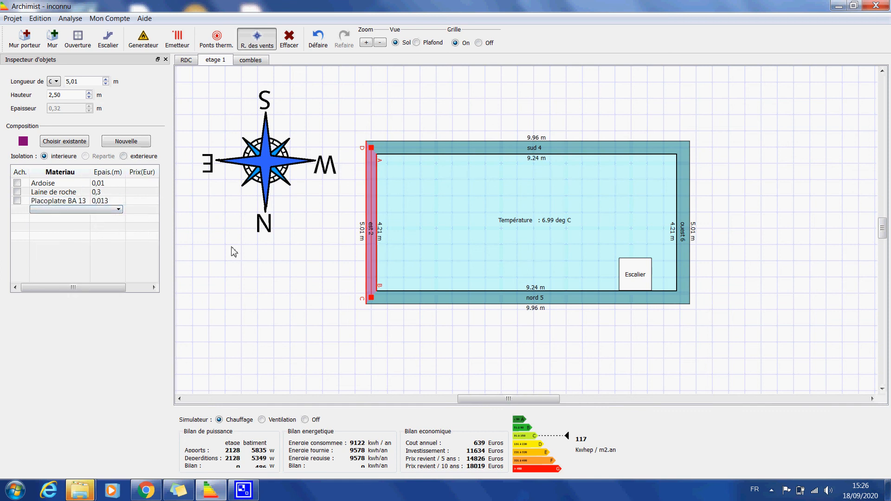
Assign the existing purple composition C. 1 to the south wall of etage 1
{"action": "left_click", "coordinate": [417, 151]}
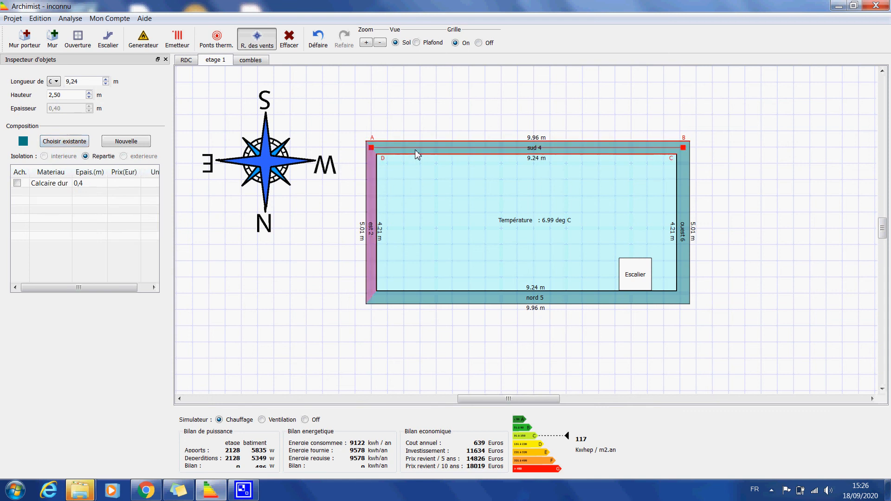
{"action": "left_click", "coordinate": [84, 142]}
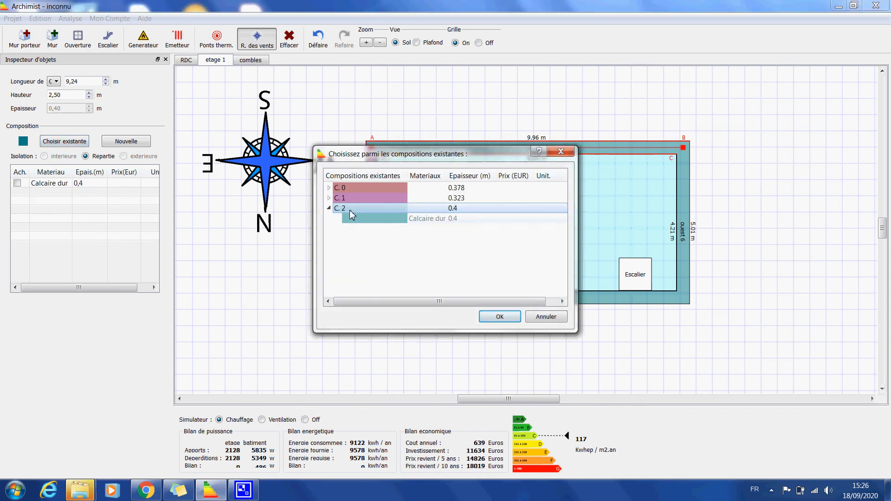
{"action": "left_click", "coordinate": [360, 208]}
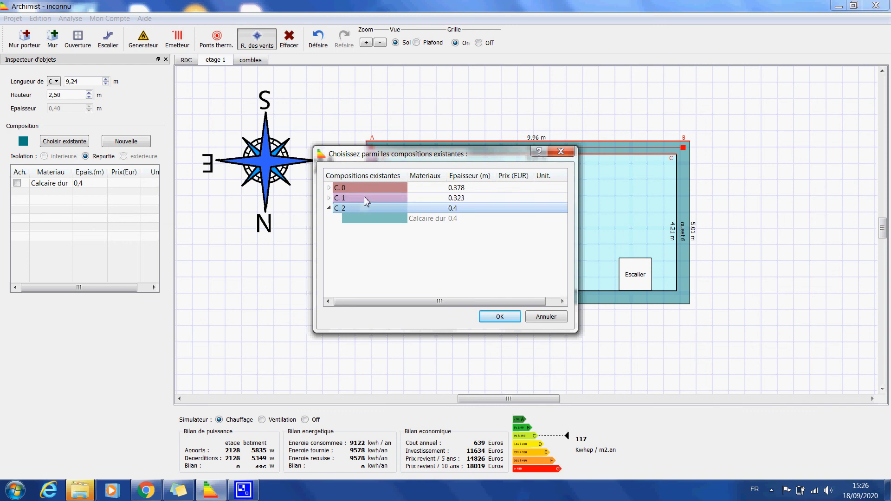
{"action": "left_click", "coordinate": [367, 187]}
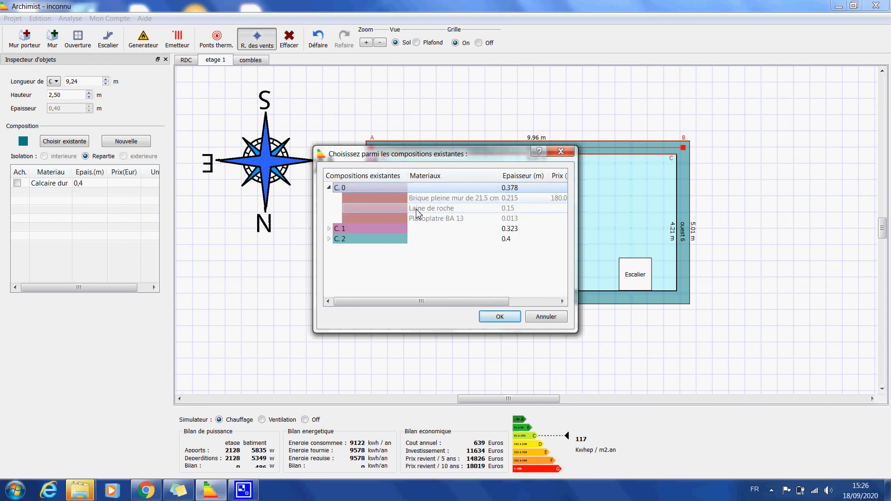
{"action": "left_click", "coordinate": [380, 229]}
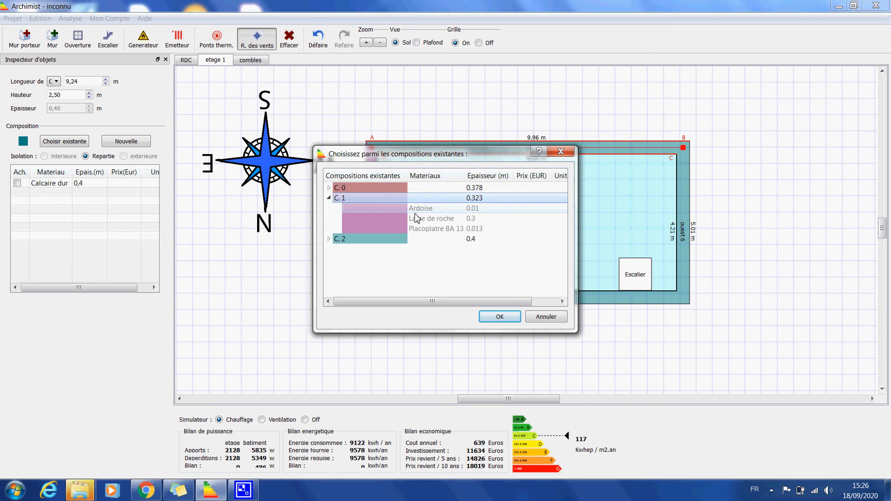
{"action": "left_click", "coordinate": [490, 316]}
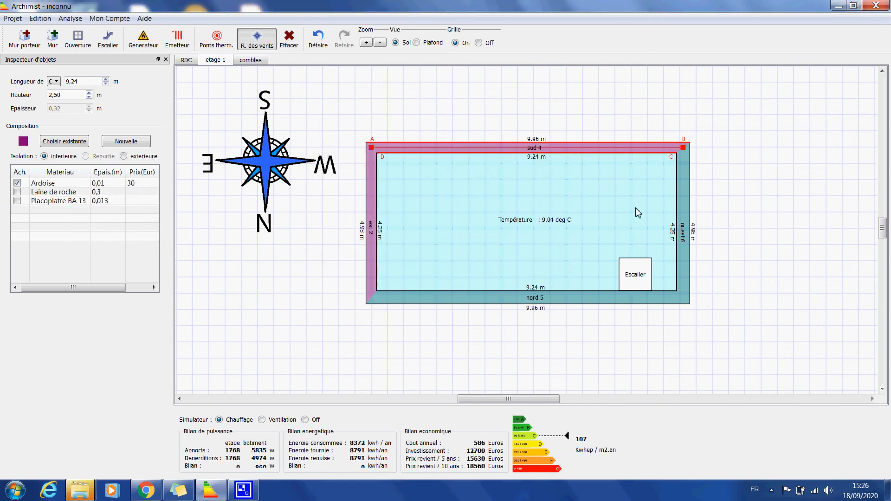
Assign the existing composition C. 1 to the west wall of etage 1
{"action": "left_click", "coordinate": [685, 190]}
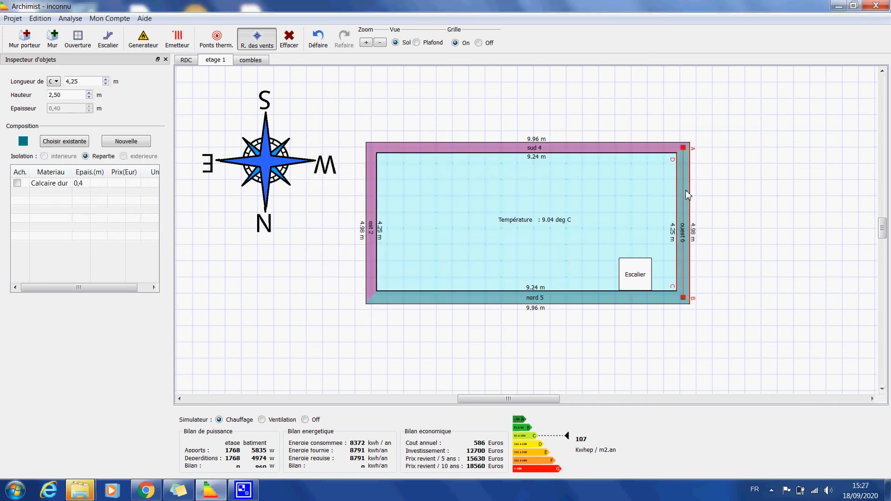
{"action": "left_click", "coordinate": [62, 143]}
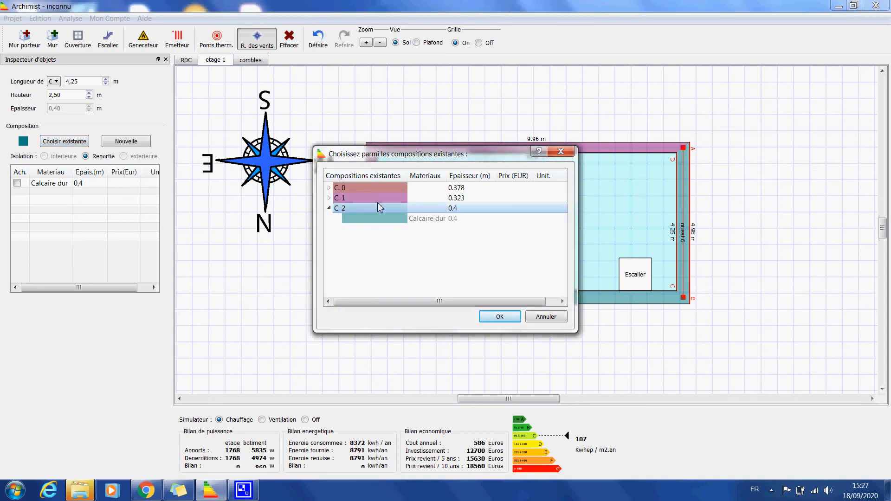
{"action": "double_click", "coordinate": [377, 198]}
{"action": "left_click", "coordinate": [500, 318]}
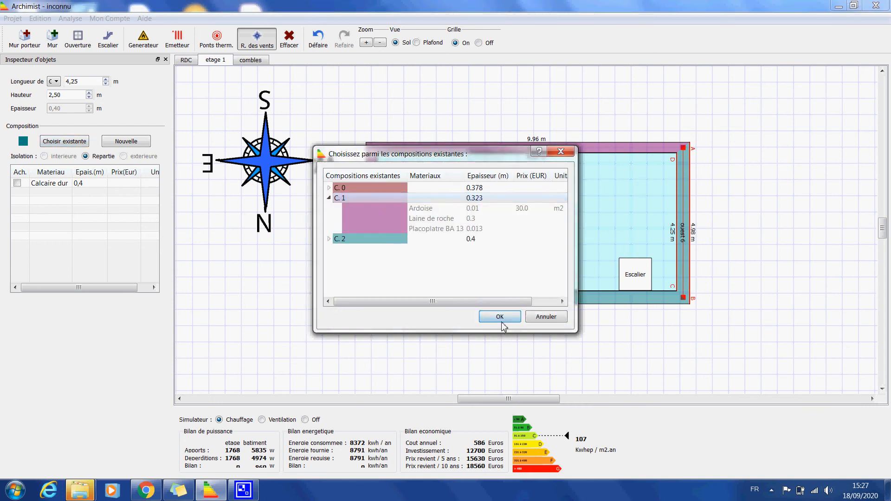
Assign the existing composition C. 1 to the north wall of etage 1
{"action": "left_click", "coordinate": [474, 302]}
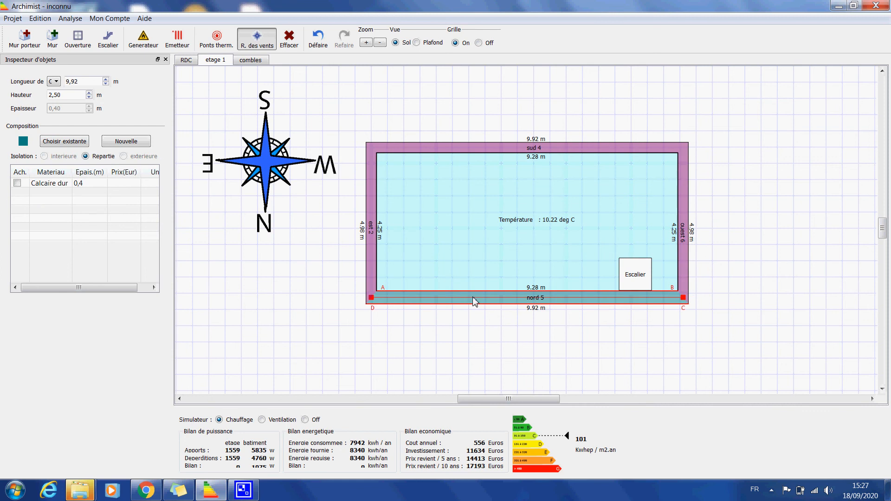
{"action": "left_click", "coordinate": [75, 147]}
{"action": "double_click", "coordinate": [355, 197]}
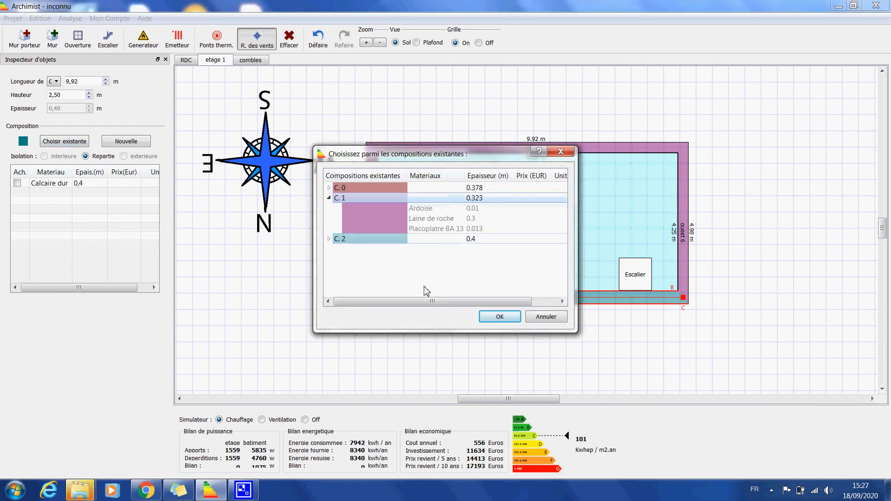
{"action": "left_click", "coordinate": [500, 317]}
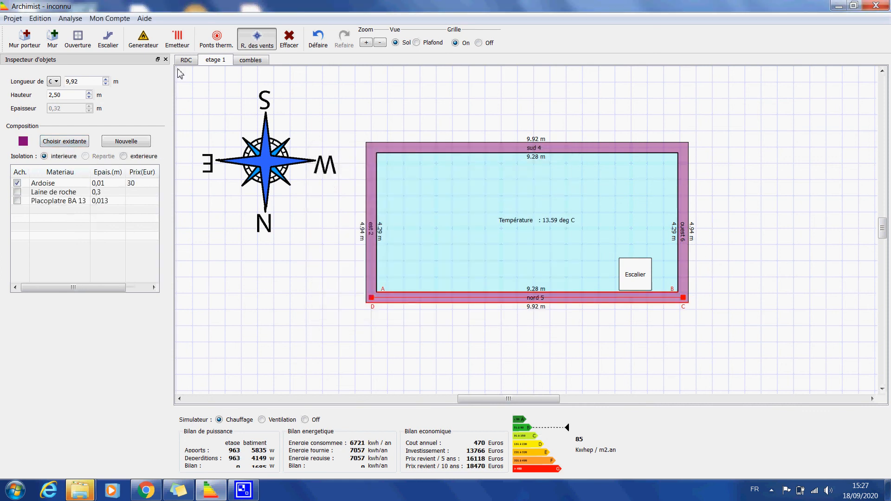
Select the east wall on the combles level and check which existing compositions are available, without applying one
{"action": "left_click", "coordinate": [250, 61]}
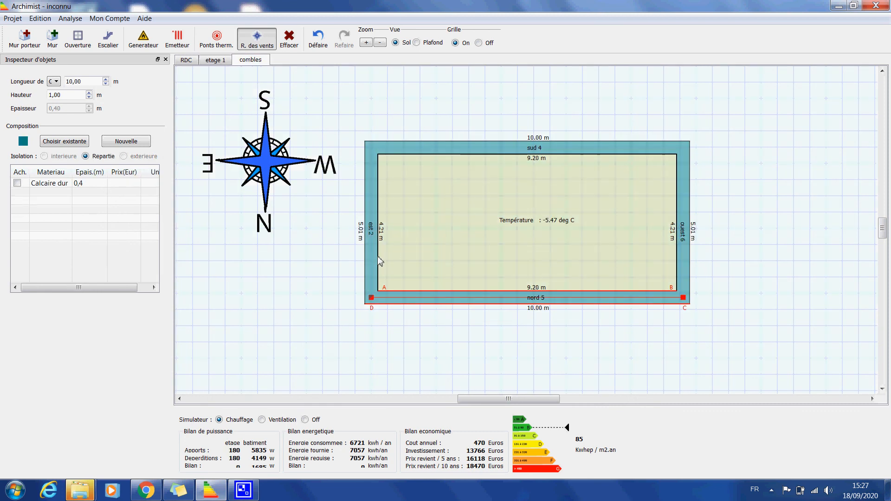
{"action": "left_click", "coordinate": [372, 214]}
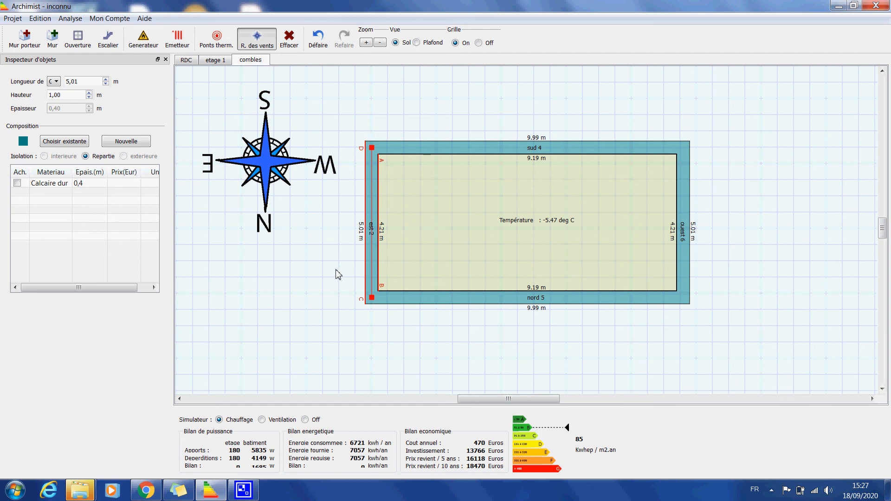
{"action": "left_click", "coordinate": [66, 143]}
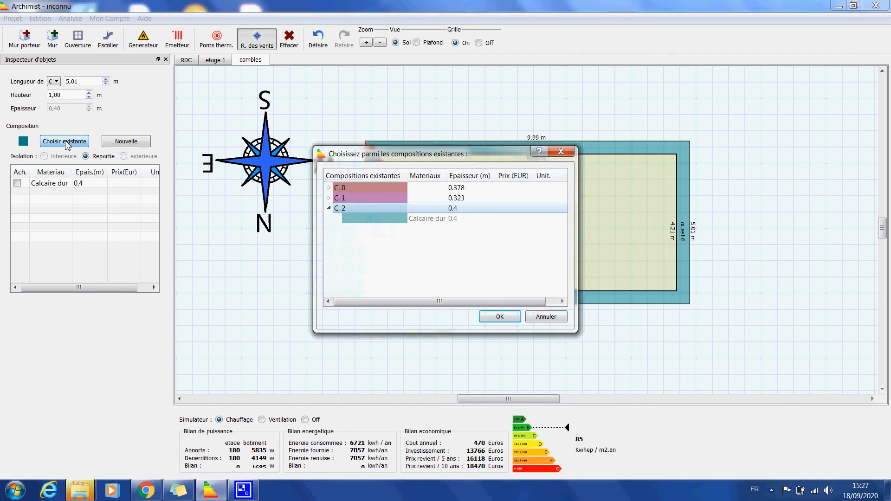
{"action": "left_click", "coordinate": [542, 316]}
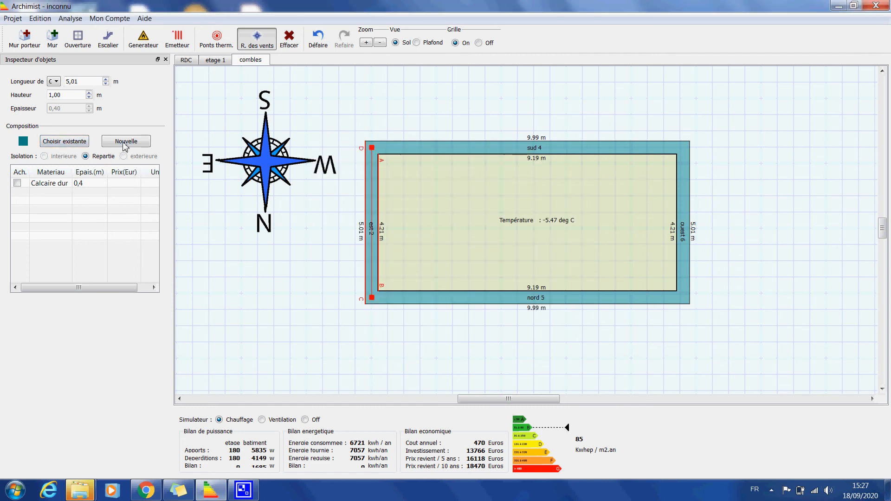
Inspect the material layers of existing compositions C. 0, C. 1 and C. 2, keeping C. 2 for the combles east wall
{"action": "left_click", "coordinate": [77, 142]}
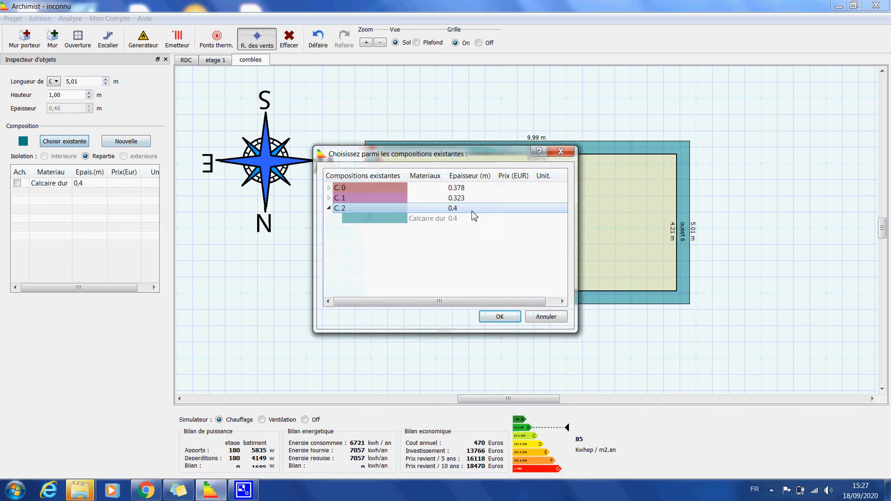
{"action": "double_click", "coordinate": [377, 190]}
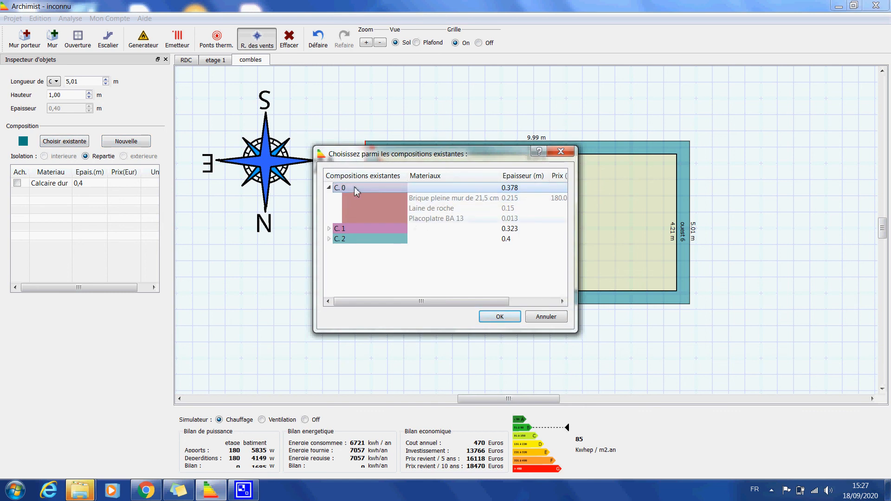
{"action": "double_click", "coordinate": [357, 229]}
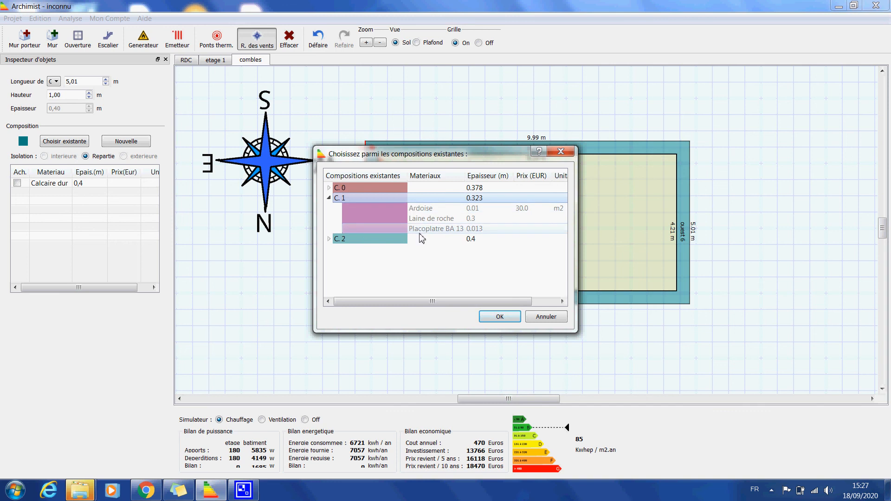
{"action": "double_click", "coordinate": [378, 241]}
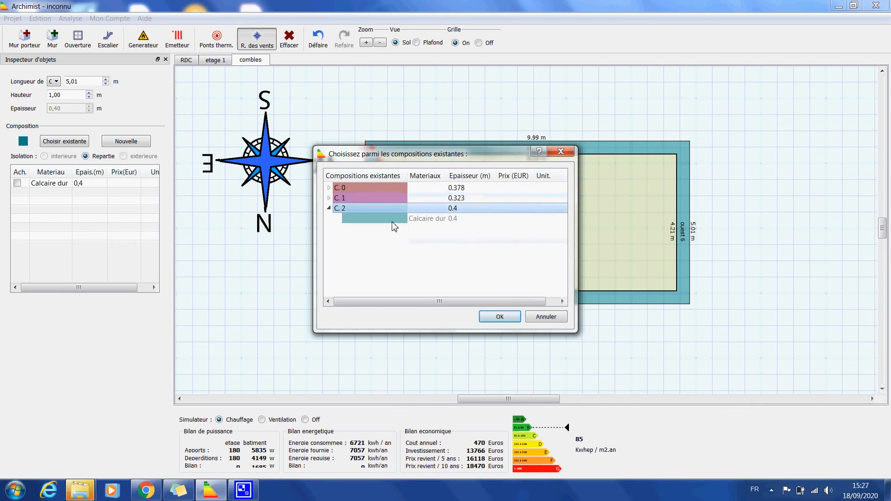
{"action": "left_click", "coordinate": [499, 318]}
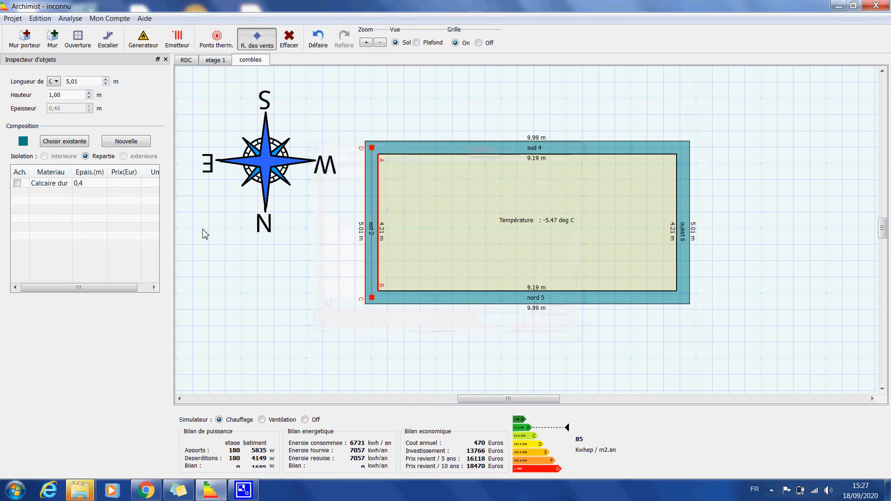
Change the material of the combles walls' teal composition to Brique pleine mur de 21,5 cm
{"action": "double_click", "coordinate": [52, 184]}
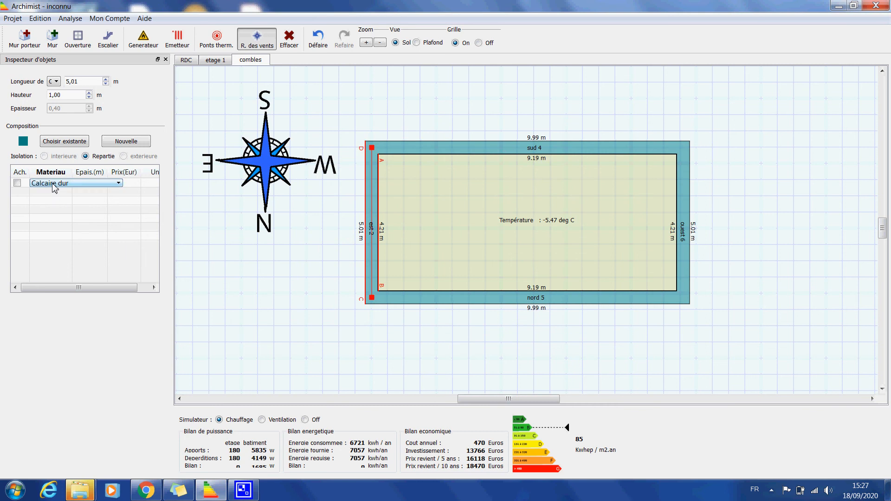
{"action": "left_click", "coordinate": [54, 184]}
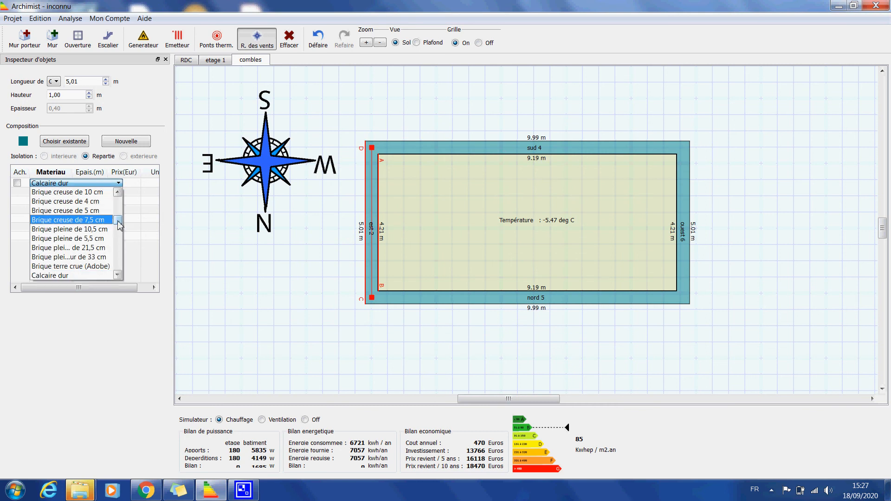
{"action": "mouse_move", "coordinate": [119, 225]}
{"action": "left_mouse_down"}
{"action": "mouse_move", "coordinate": [127, 275]}
{"action": "mouse_move", "coordinate": [131, 221]}
{"action": "left_mouse_up"}
{"action": "left_click", "coordinate": [70, 228]}
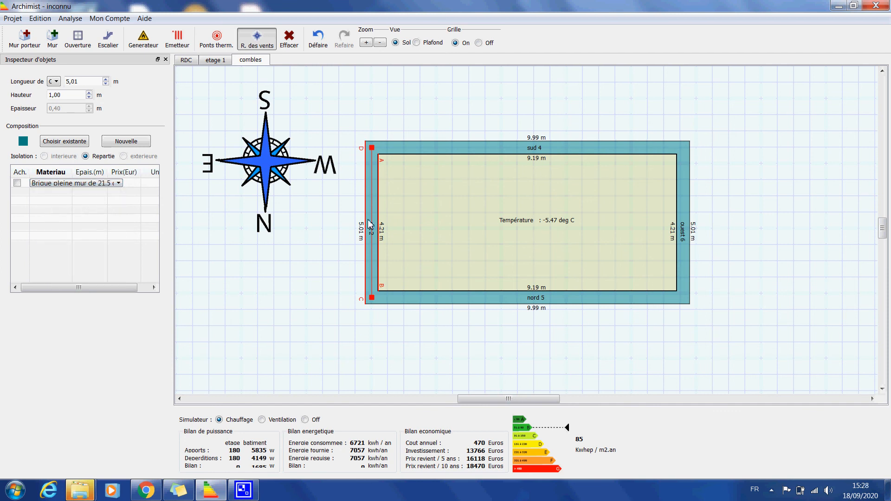
Create a new black composition for the south wall of the combles level
{"action": "left_click", "coordinate": [439, 147]}
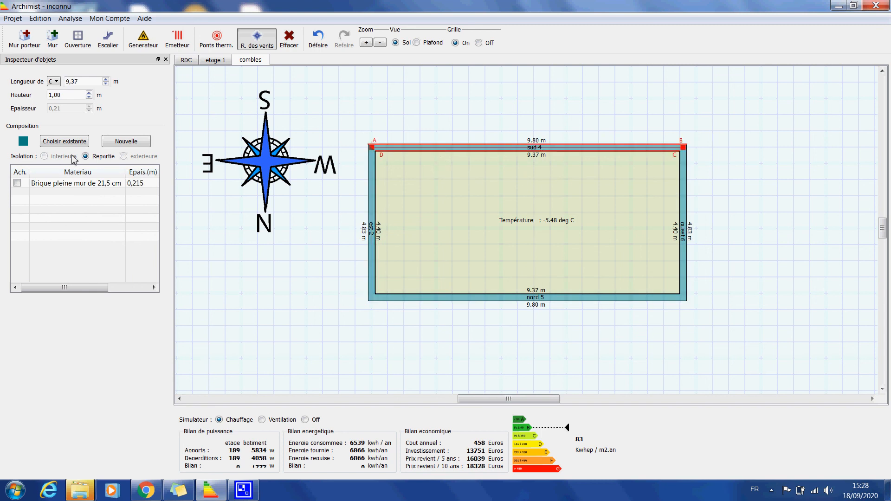
{"action": "left_click", "coordinate": [121, 147]}
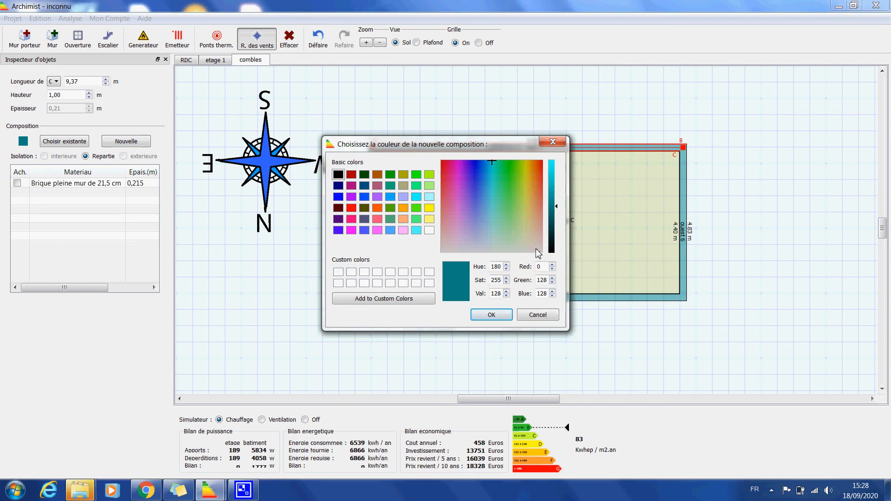
{"action": "left_click", "coordinate": [341, 176]}
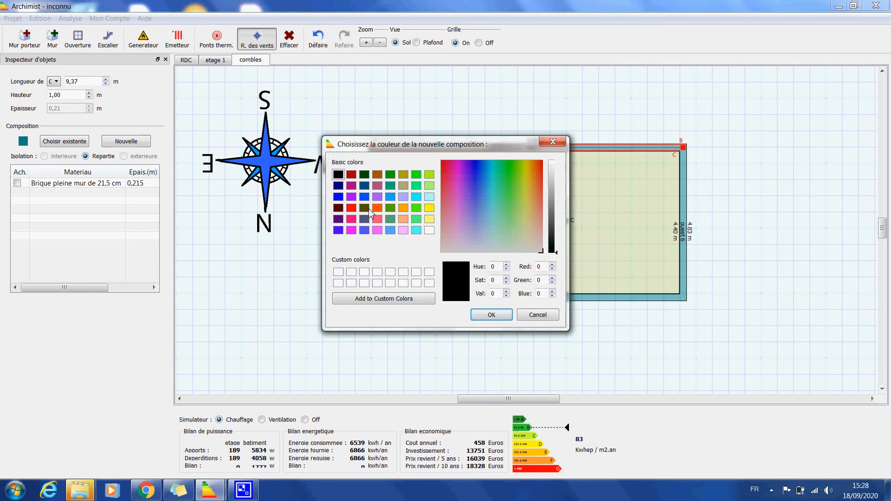
{"action": "left_click", "coordinate": [490, 316]}
Set the material of the south wall's black composition to Ardoise with a thickness of 0,01 m
{"action": "left_click", "coordinate": [42, 186]}
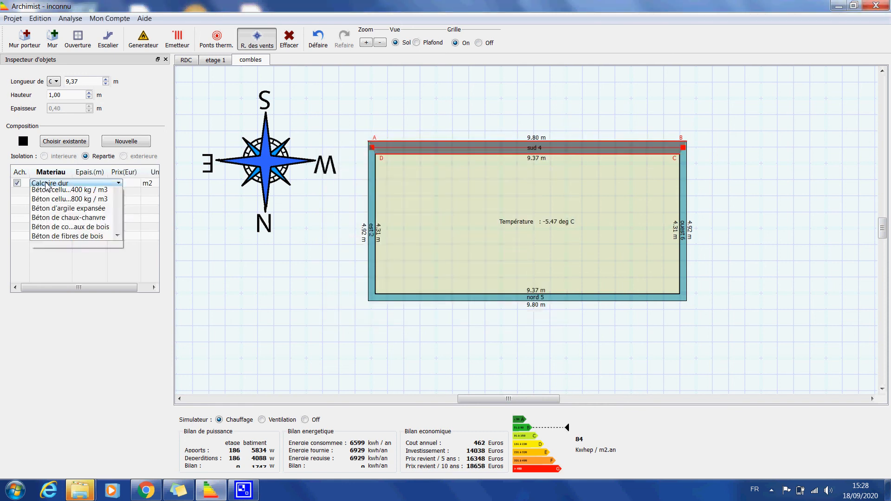
{"action": "scroll", "coordinate": [50, 202], "scroll_direction": "up", "scroll_amount": 6}
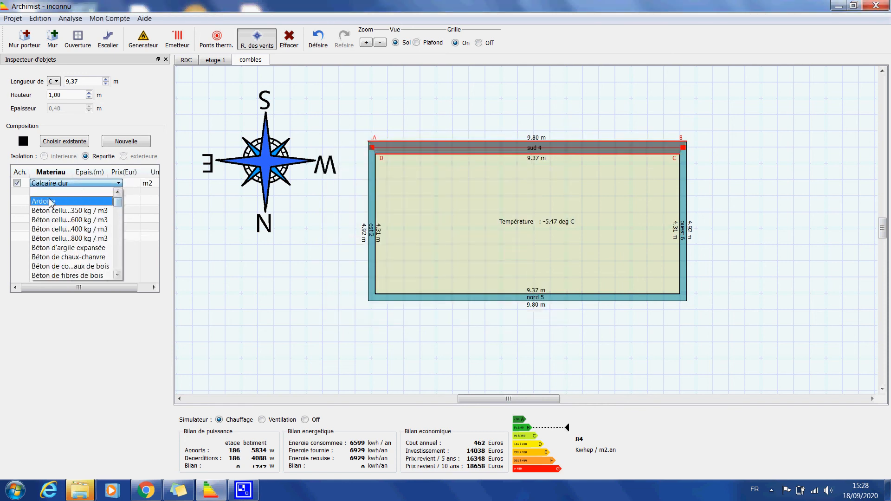
{"action": "left_click", "coordinate": [51, 201]}
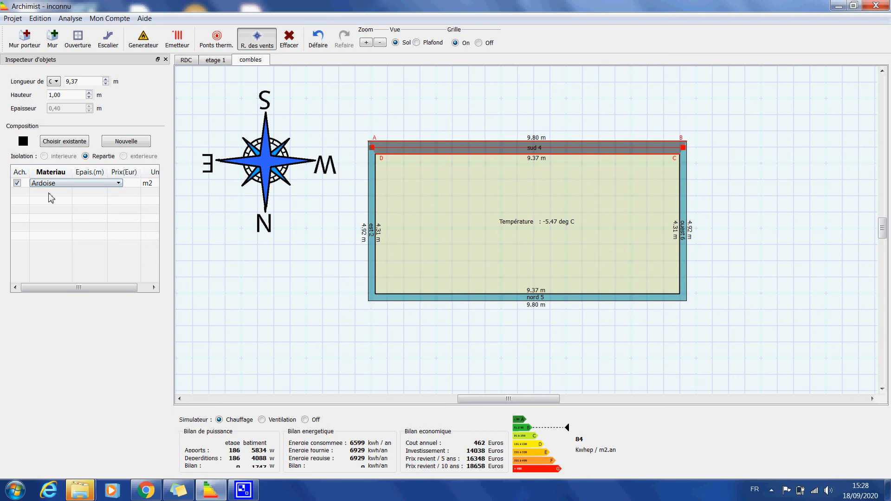
{"action": "left_click", "coordinate": [682, 229]}
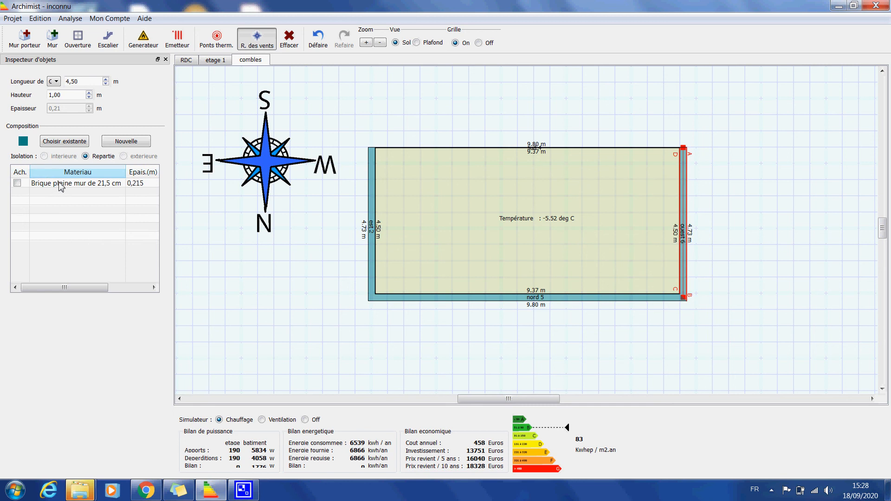
Assign the existing black Ardoise composition C. 1 to the north wall of the combles level
{"action": "left_click", "coordinate": [436, 298]}
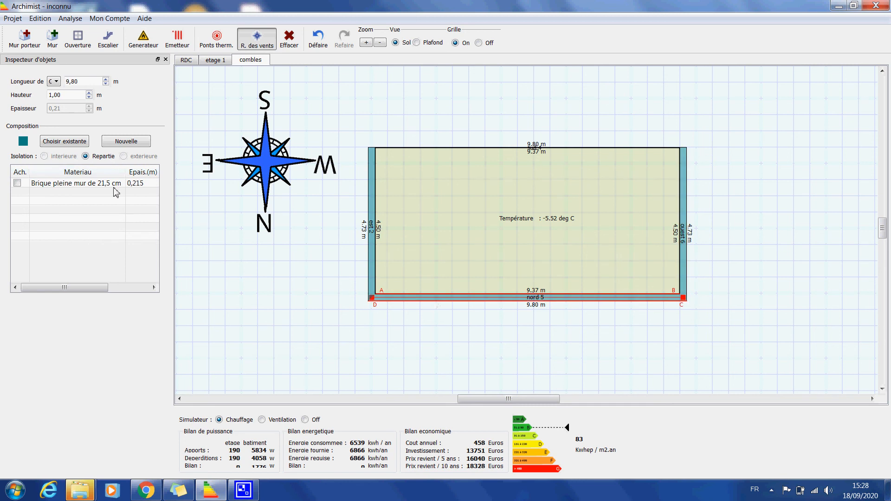
{"action": "left_click", "coordinate": [65, 141]}
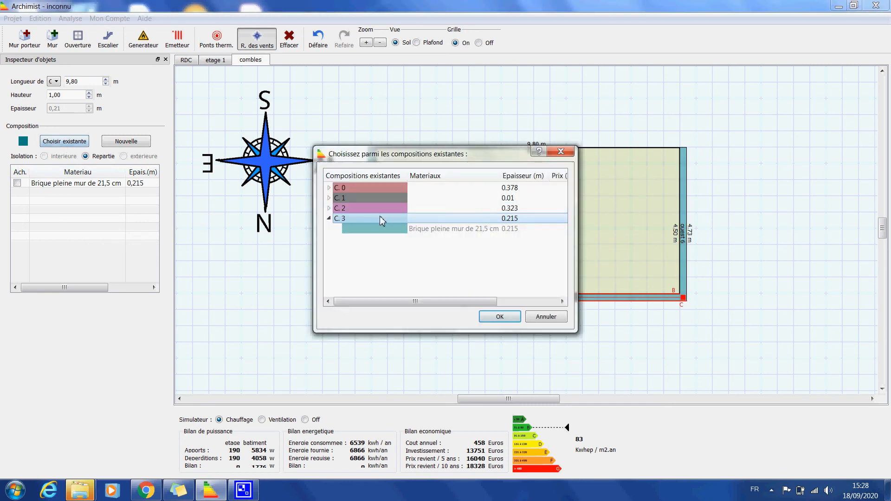
{"action": "left_click", "coordinate": [362, 198]}
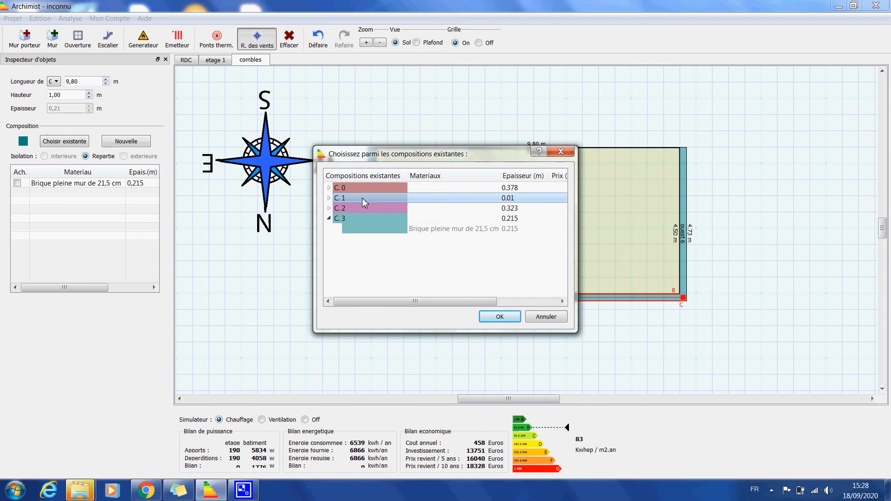
{"action": "left_click", "coordinate": [491, 316]}
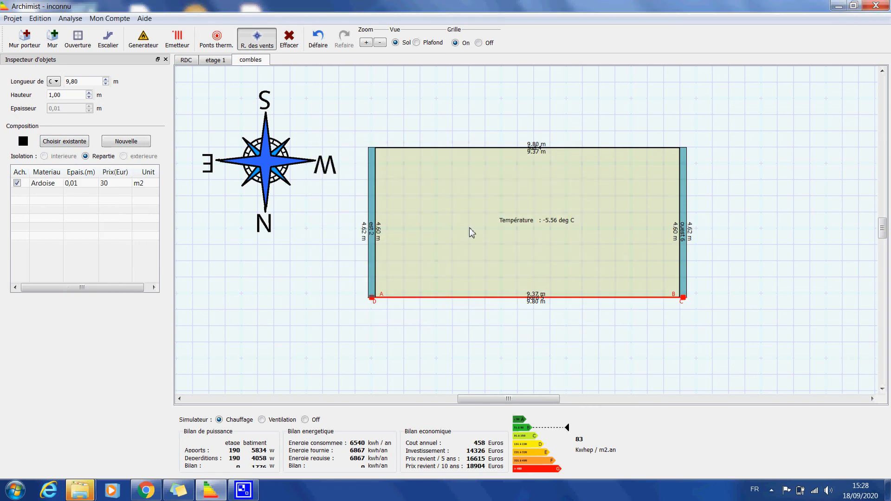
Review the RDC, etage 1 and combles levels in turn to compare their wall compositions
{"action": "left_click", "coordinate": [189, 62]}
{"action": "left_click", "coordinate": [212, 61]}
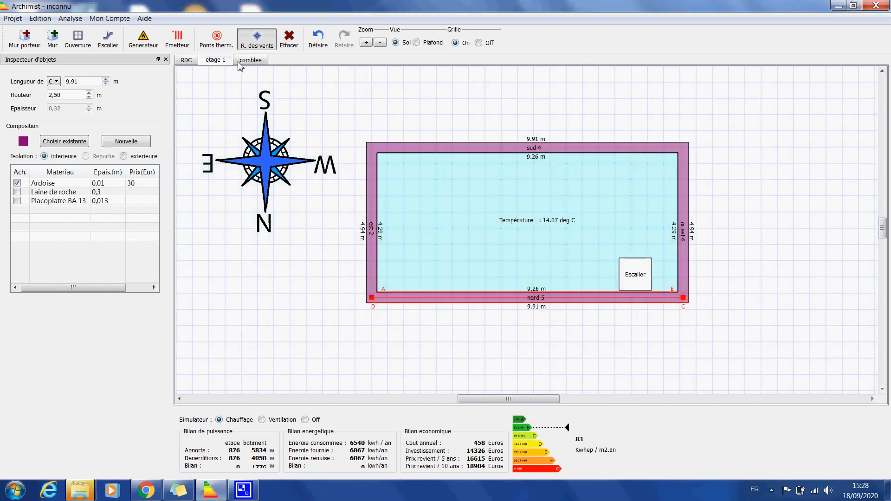
{"action": "left_click", "coordinate": [249, 62]}
{"action": "left_click", "coordinate": [218, 62]}
{"action": "left_click", "coordinate": [251, 60]}
Set the thickness of the Béton plein layer in the RDC floor composition to 0,25 m
{"action": "left_click", "coordinate": [188, 61]}
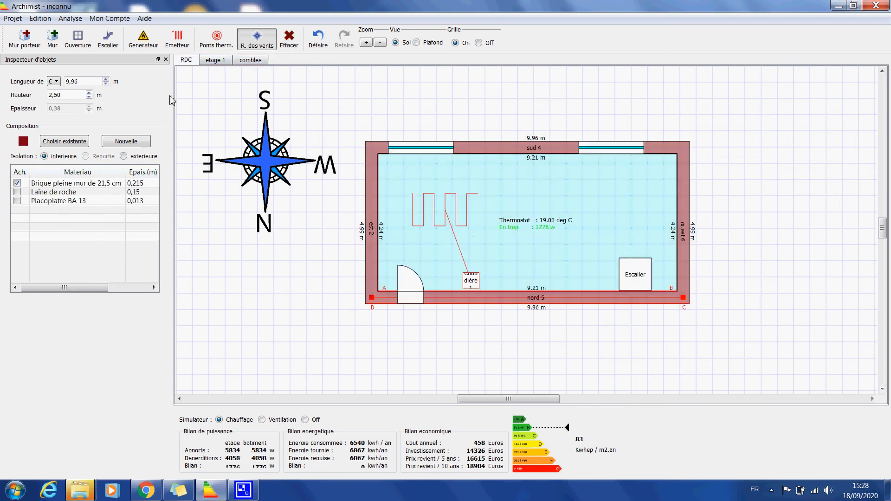
{"action": "left_click", "coordinate": [503, 206]}
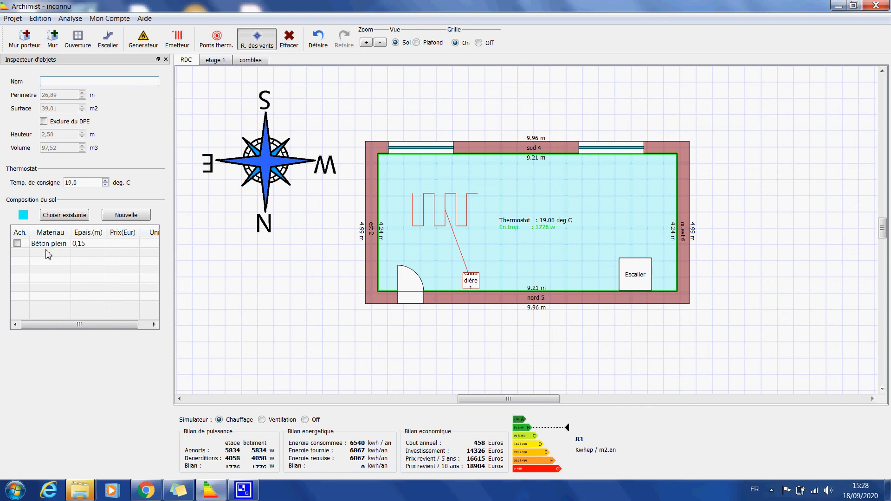
{"action": "double_click", "coordinate": [50, 246]}
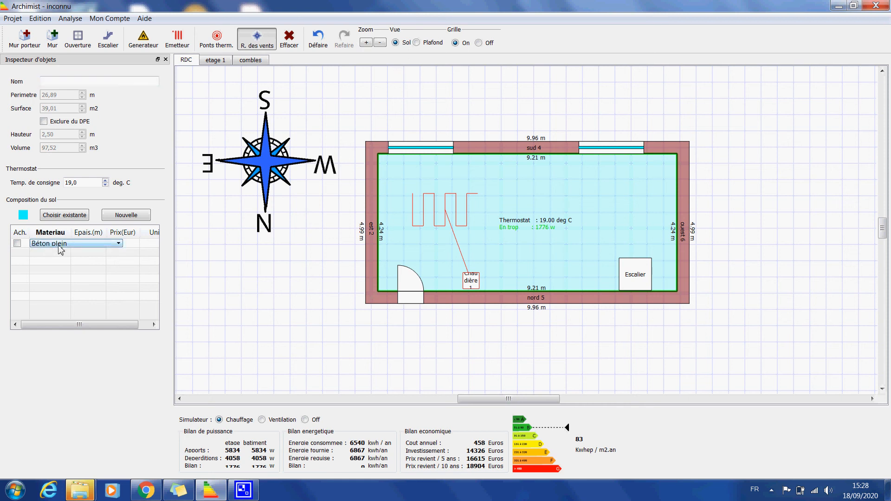
{"action": "left_click", "coordinate": [51, 243]}
{"action": "left_click_drag", "start_coordinate": [119, 269], "coordinate": [118, 264]}
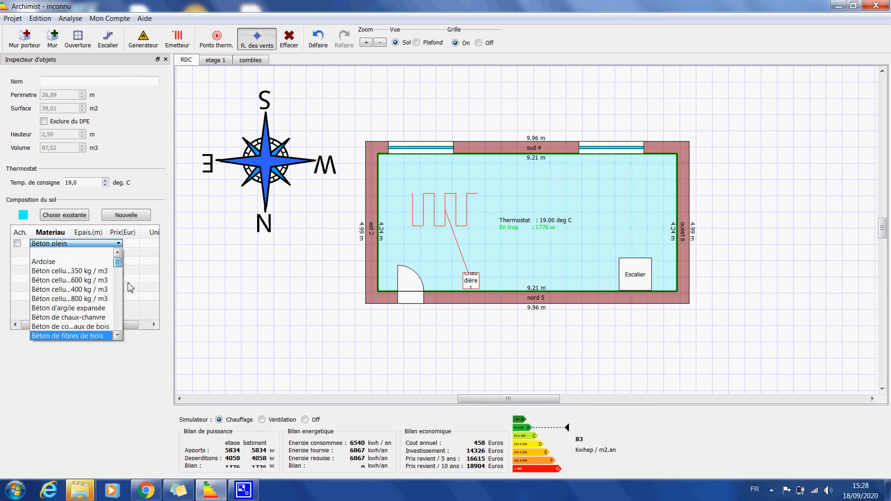
{"action": "left_click", "coordinate": [128, 283]}
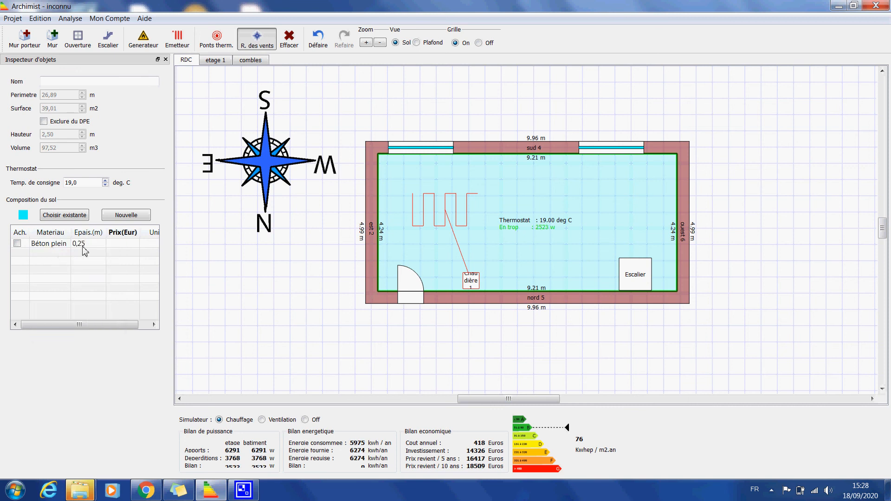
Add a Polyuréthane layer 0,06 m thick to the RDC floor composition
{"action": "double_click", "coordinate": [44, 253]}
{"action": "left_click", "coordinate": [53, 254]}
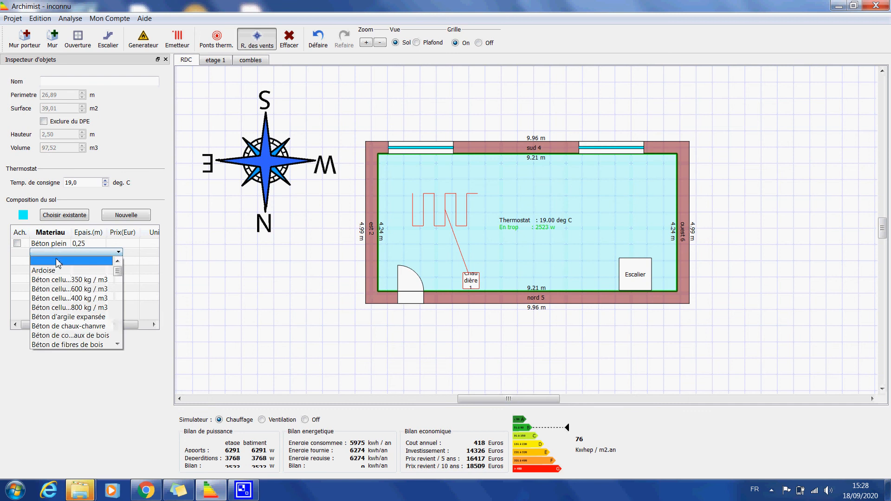
{"action": "left_click_drag", "start_coordinate": [119, 270], "coordinate": [124, 339]}
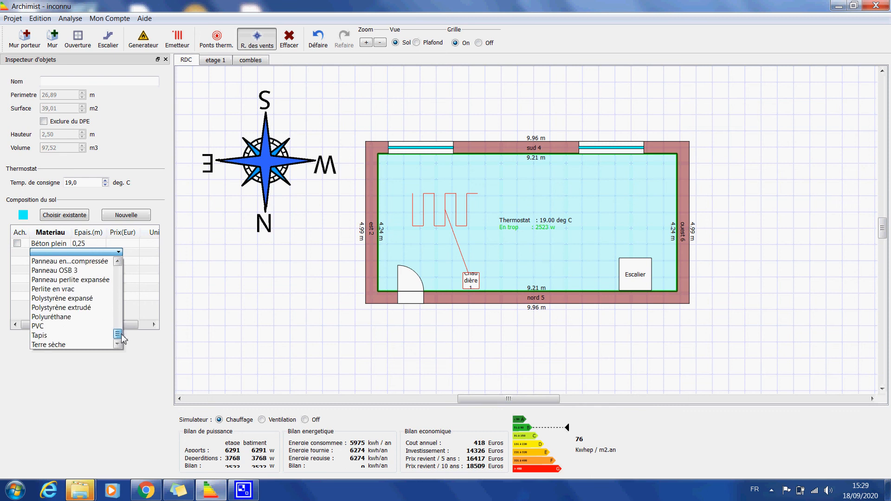
{"action": "left_click", "coordinate": [69, 317]}
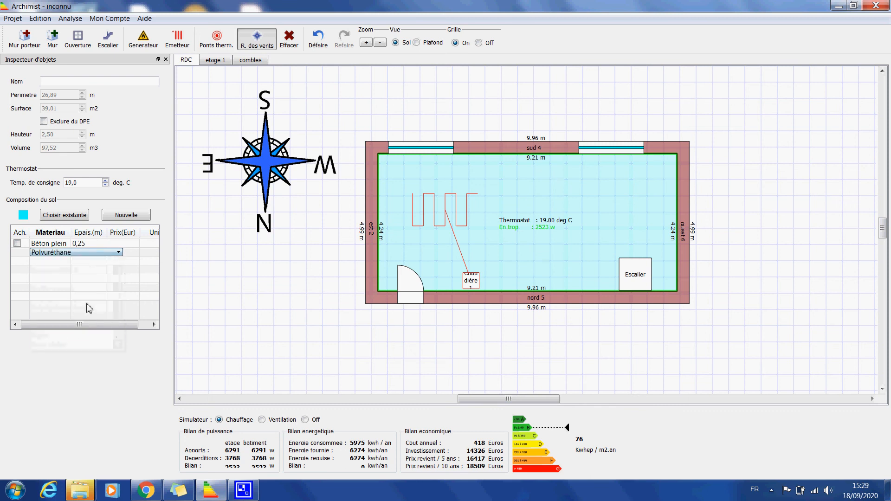
{"action": "left_click", "coordinate": [90, 269]}
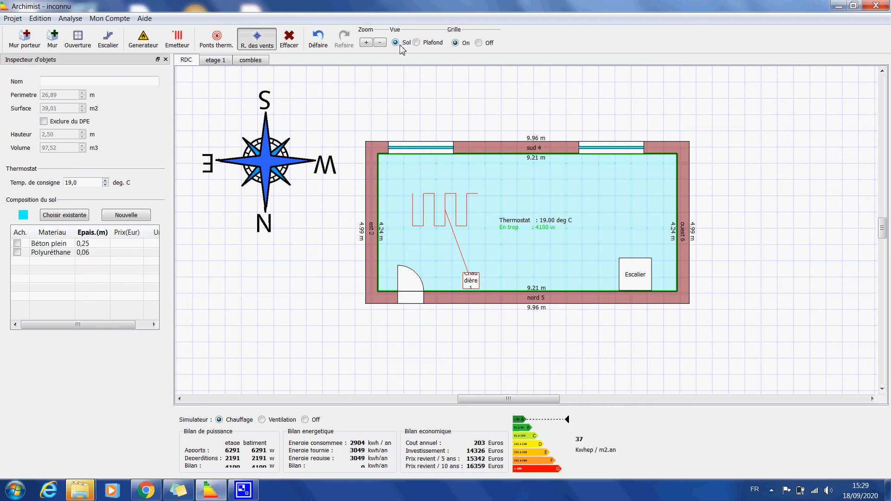
Switch the RDC plan to the ceiling view and create a new bright green composition for the ceiling
{"action": "left_click", "coordinate": [416, 43]}
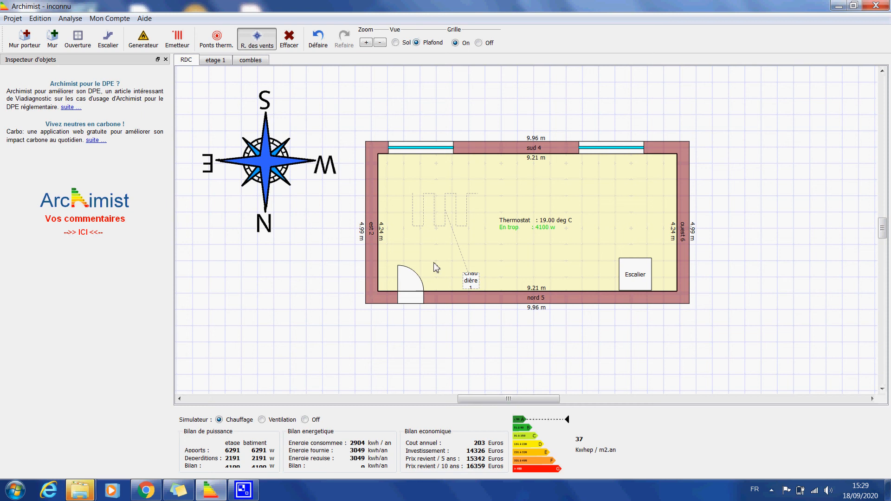
{"action": "left_click", "coordinate": [438, 244]}
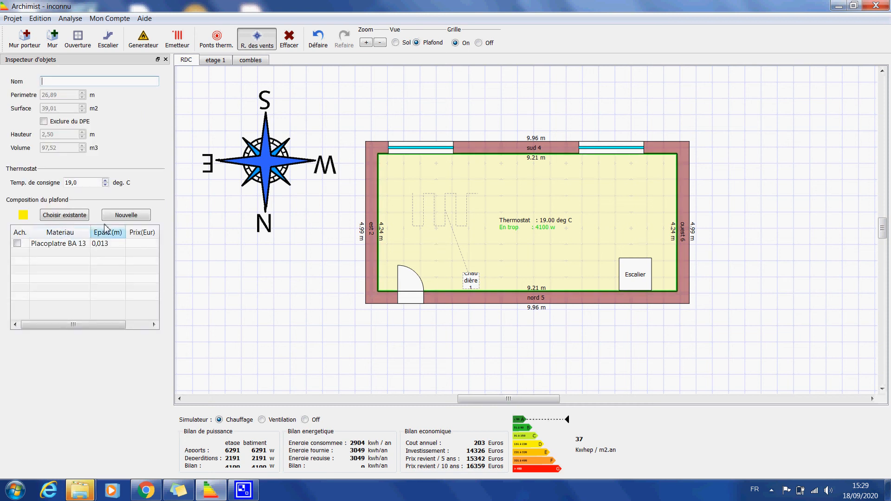
{"action": "left_click", "coordinate": [125, 215]}
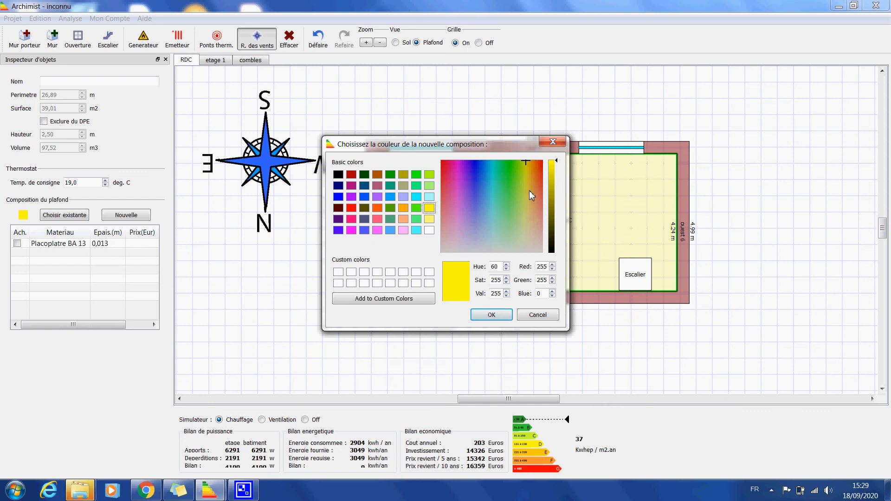
{"action": "left_click", "coordinate": [507, 174]}
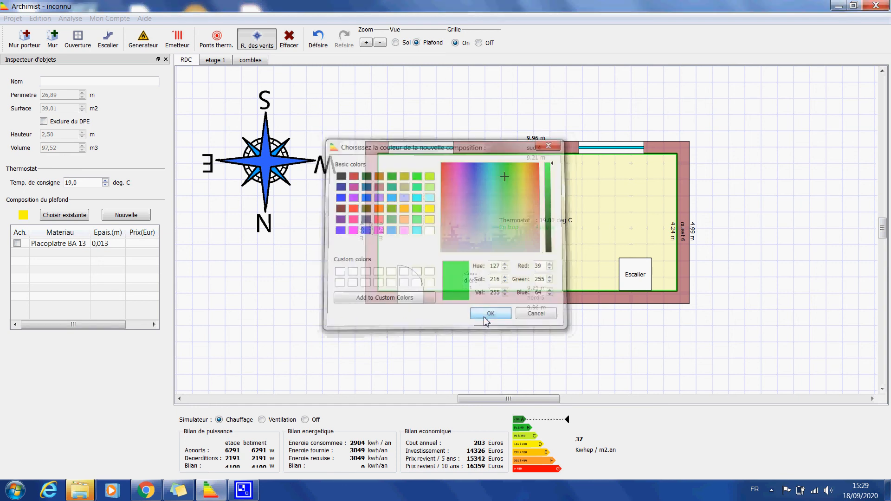
{"action": "left_click", "coordinate": [485, 317]}
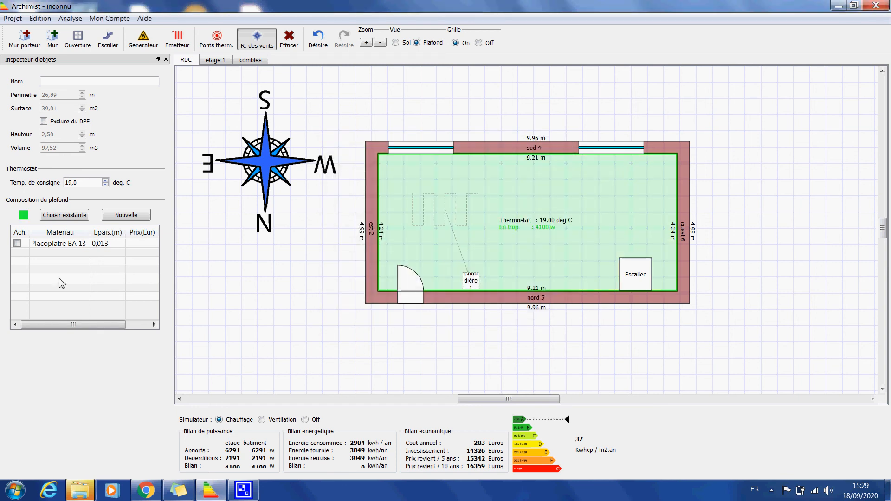
Change the RDC ceiling's Placoplatre BA 13 layer to Béton plein armé with a thickness of 0,25 m
{"action": "double_click", "coordinate": [59, 244]}
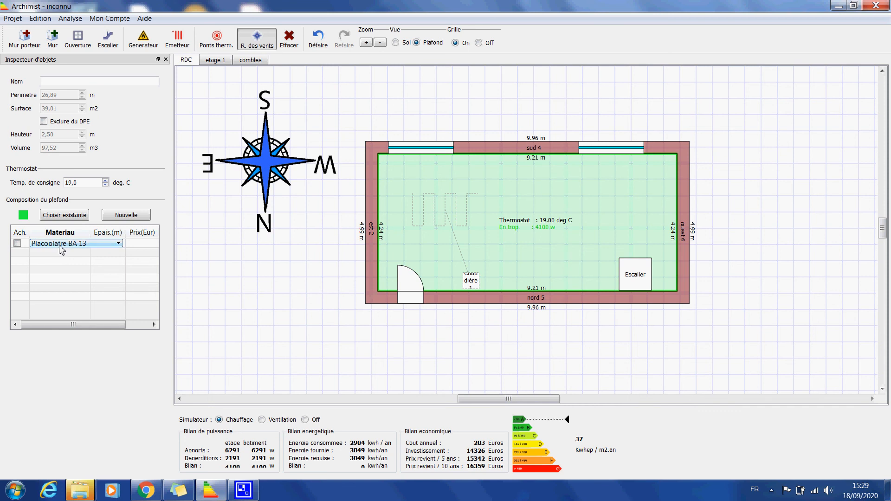
{"action": "left_click", "coordinate": [59, 247]}
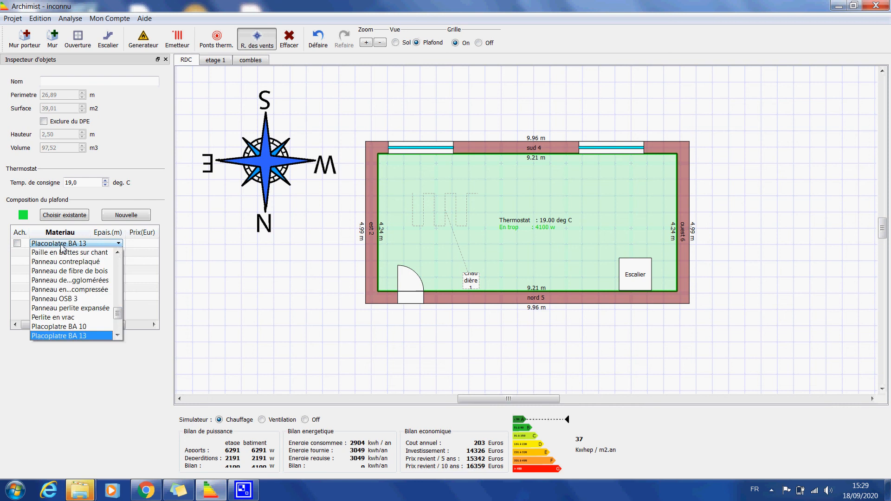
{"action": "left_click_drag", "start_coordinate": [120, 318], "coordinate": [133, 278]}
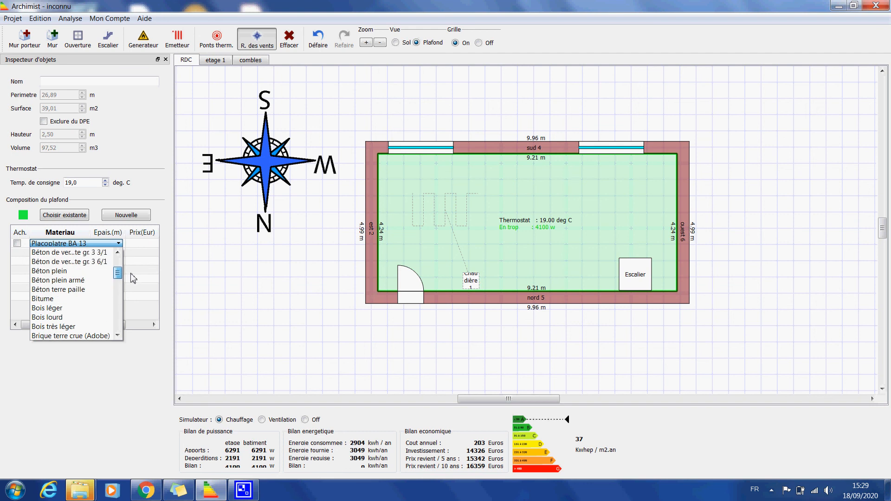
{"action": "left_click_drag", "start_coordinate": [118, 271], "coordinate": [117, 268]}
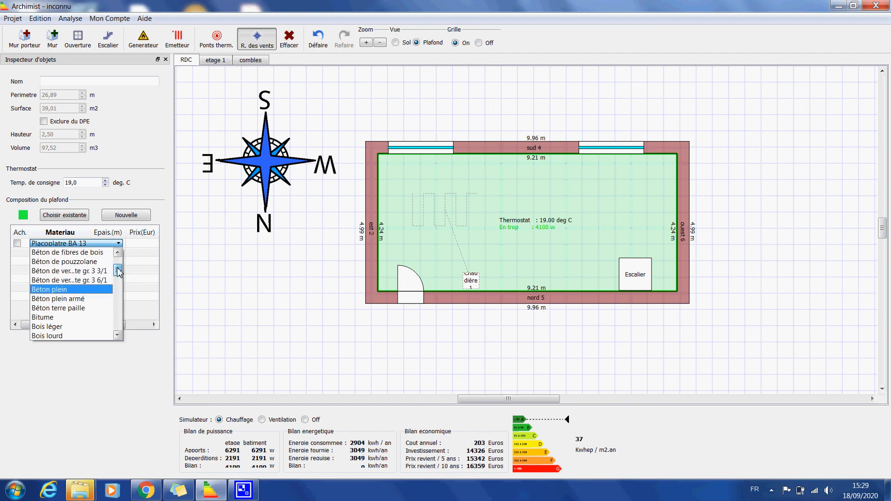
{"action": "left_click", "coordinate": [58, 298]}
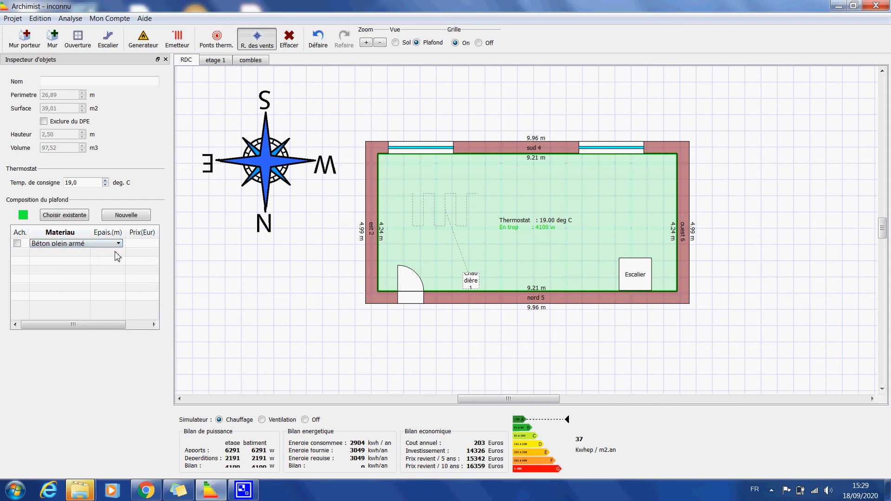
{"action": "double_click", "coordinate": [96, 244]}
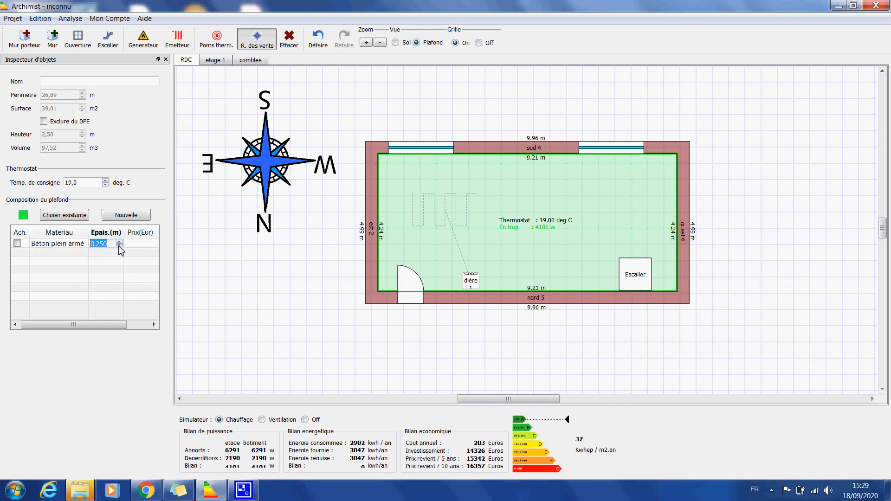
{"action": "type", "text": "0,15"}
{"action": "key", "text": "BackSpace"}
{"action": "type", "text": "25"}
Add an Enduit plâtre intérieur layer beneath the Béton plein armé layer in the RDC ceiling composition
{"action": "left_click", "coordinate": [69, 253]}
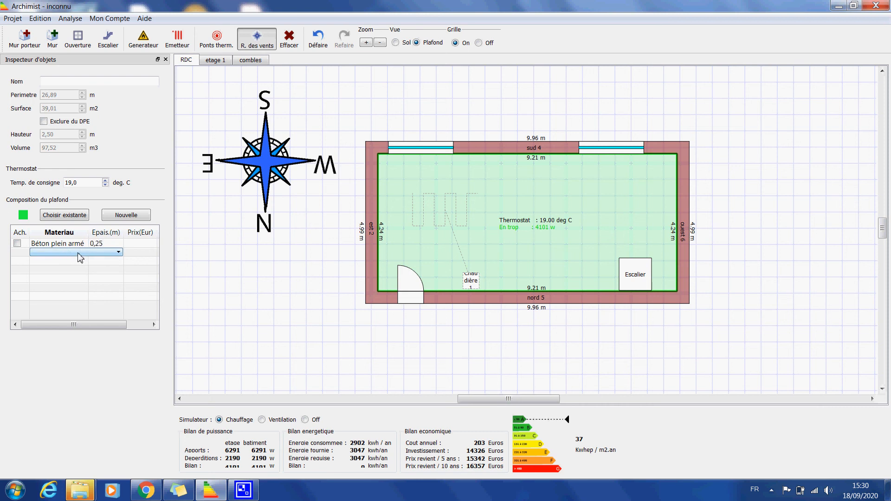
{"action": "left_click", "coordinate": [78, 253]}
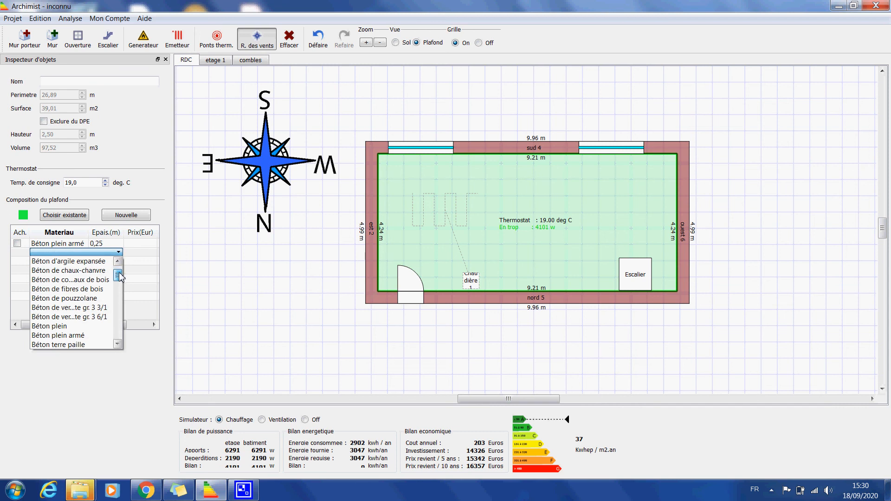
{"action": "left_click_drag", "start_coordinate": [119, 275], "coordinate": [116, 335]}
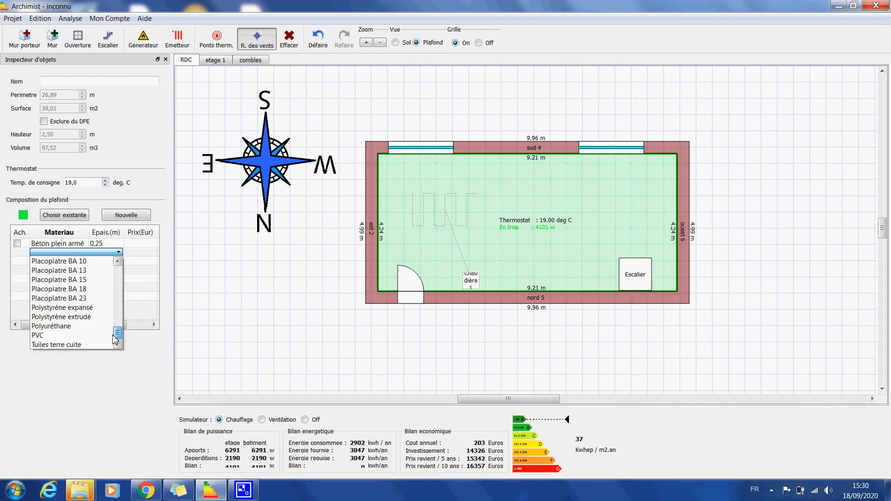
{"action": "left_click", "coordinate": [117, 263]}
{"action": "left_click", "coordinate": [116, 263]}
{"action": "left_click", "coordinate": [117, 262]}
{"action": "left_click", "coordinate": [116, 263]}
{"action": "left_click", "coordinate": [117, 263]}
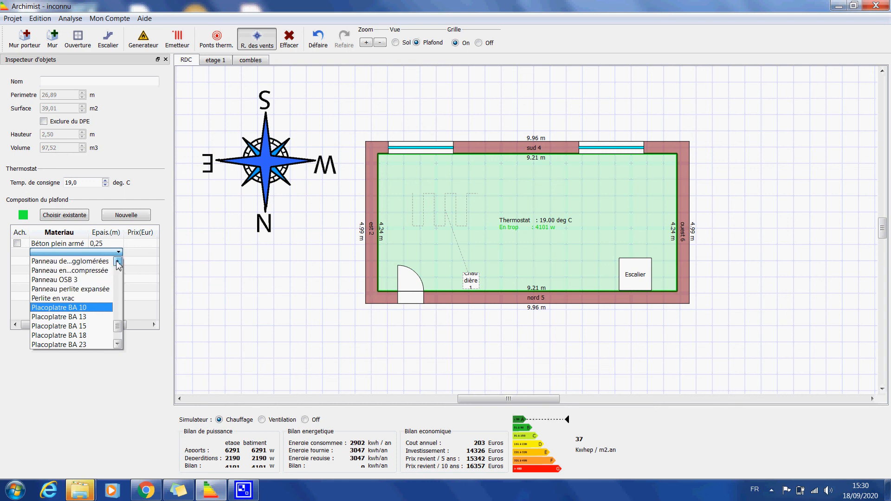
{"action": "left_click", "coordinate": [117, 263]}
{"action": "left_click", "coordinate": [117, 263]}
{"action": "left_click", "coordinate": [117, 263]}
{"action": "left_click", "coordinate": [117, 263]}
{"action": "left_click", "coordinate": [117, 263]}
{"action": "left_click", "coordinate": [117, 262]}
{"action": "left_click", "coordinate": [117, 262]}
{"action": "left_click", "coordinate": [117, 262]}
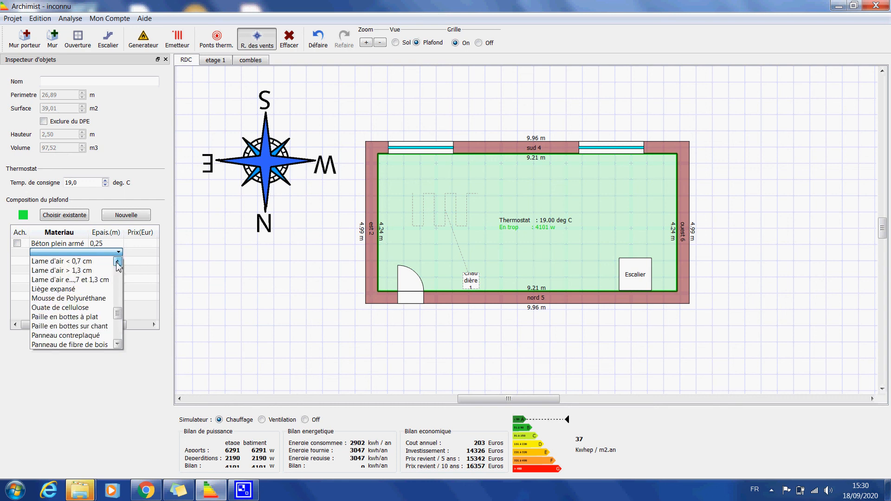
{"action": "left_click", "coordinate": [117, 263]}
{"action": "left_click", "coordinate": [117, 262]}
{"action": "left_click", "coordinate": [117, 263]}
{"action": "left_click", "coordinate": [117, 263]}
{"action": "left_click", "coordinate": [117, 262]}
{"action": "left_click", "coordinate": [117, 263]}
{"action": "left_click", "coordinate": [117, 263]}
{"action": "left_click", "coordinate": [117, 263]}
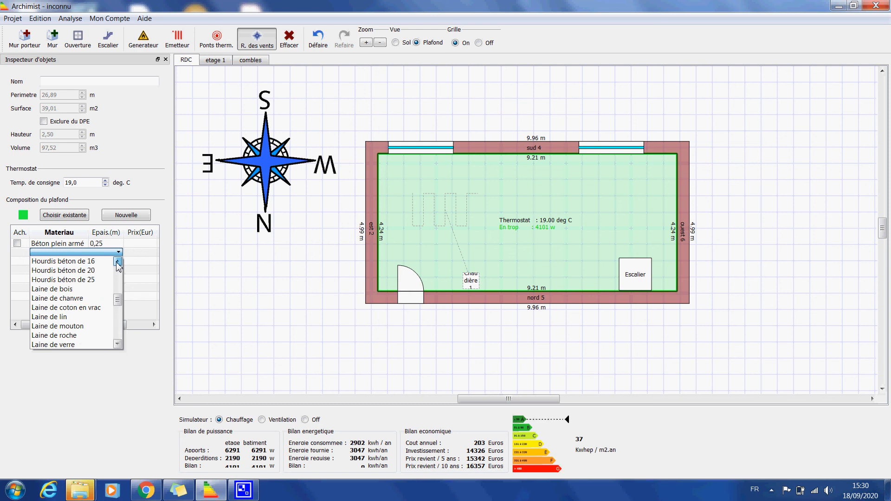
{"action": "left_click", "coordinate": [117, 263]}
{"action": "left_click", "coordinate": [117, 262]}
{"action": "left_click", "coordinate": [117, 263]}
{"action": "left_click", "coordinate": [116, 263]}
{"action": "left_click", "coordinate": [117, 263]}
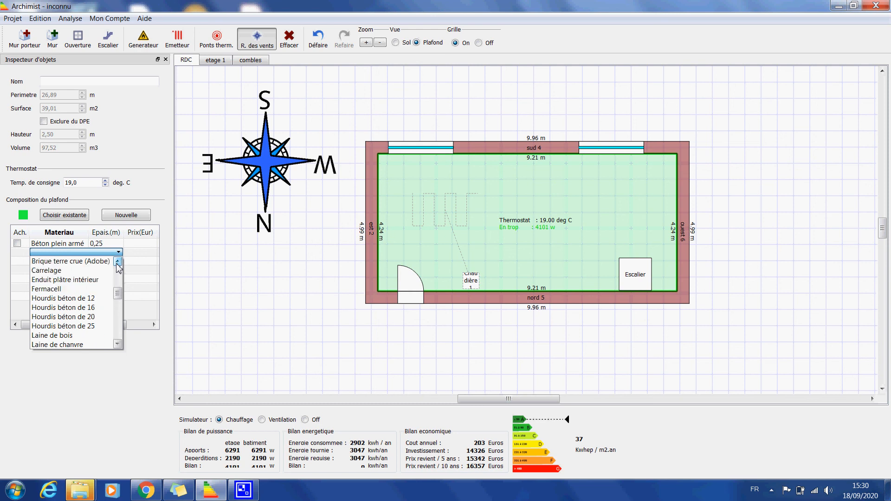
{"action": "left_click", "coordinate": [65, 279]}
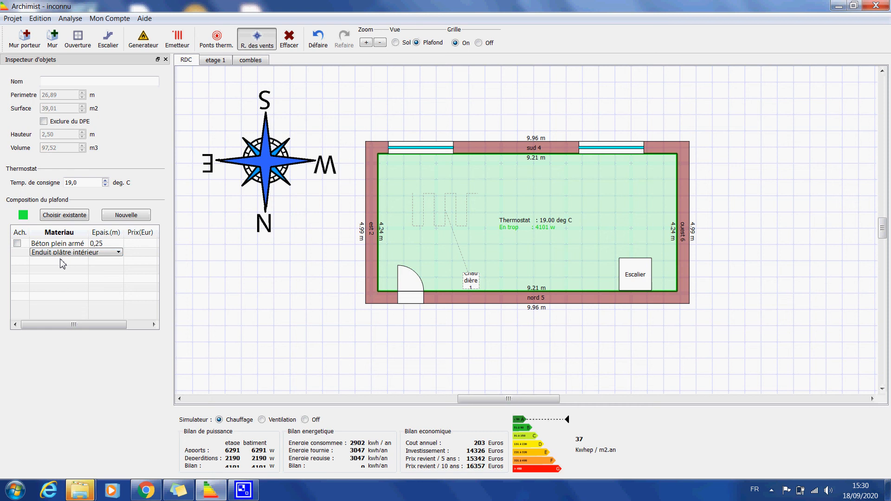
{"action": "left_click", "coordinate": [110, 266]}
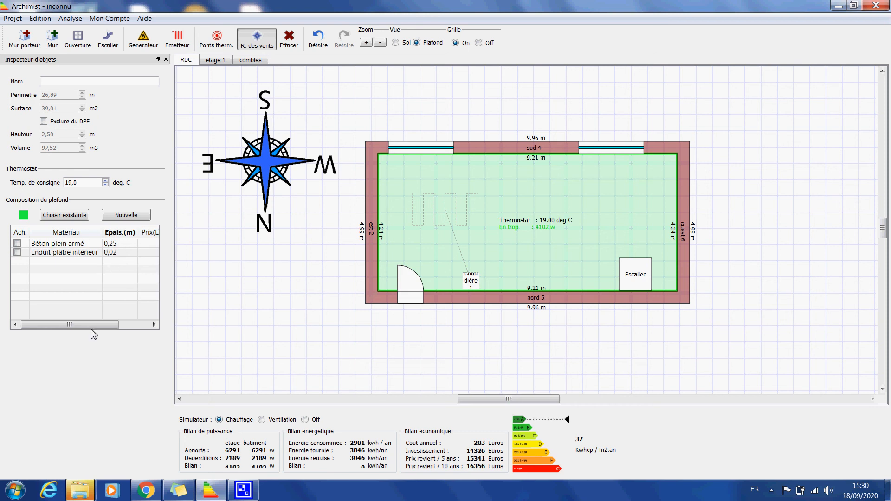
Create a new pink composition for the ceiling of the etage 1 level
{"action": "left_click", "coordinate": [216, 61]}
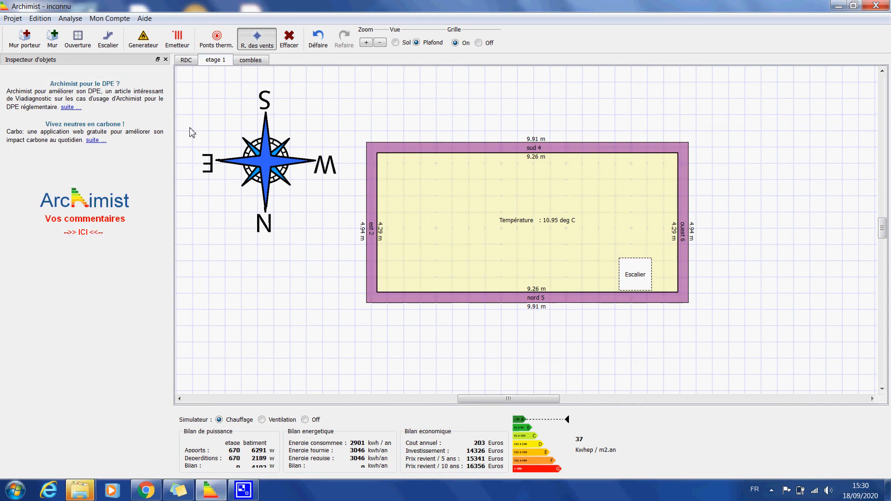
{"action": "left_click", "coordinate": [434, 242]}
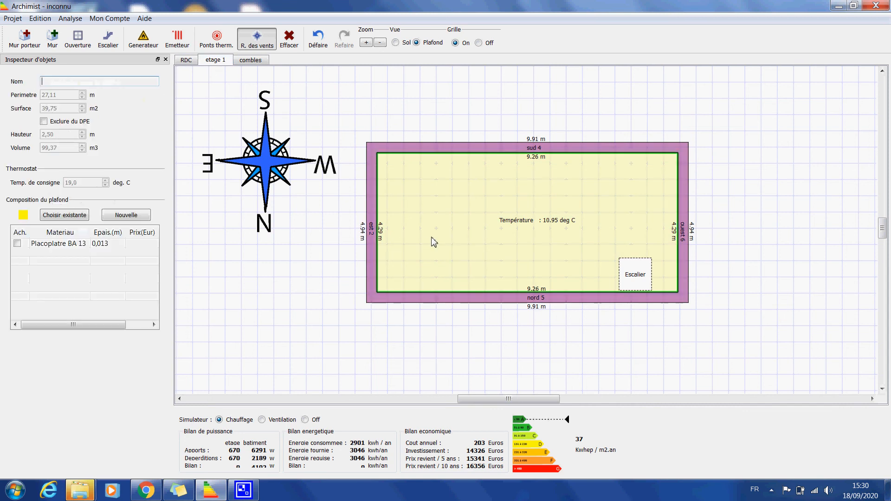
{"action": "left_click", "coordinate": [123, 216]}
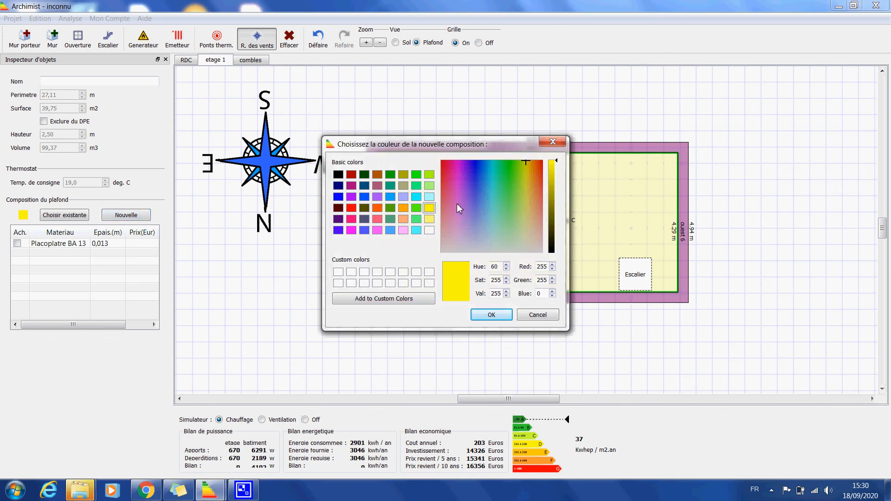
{"action": "left_click", "coordinate": [456, 203]}
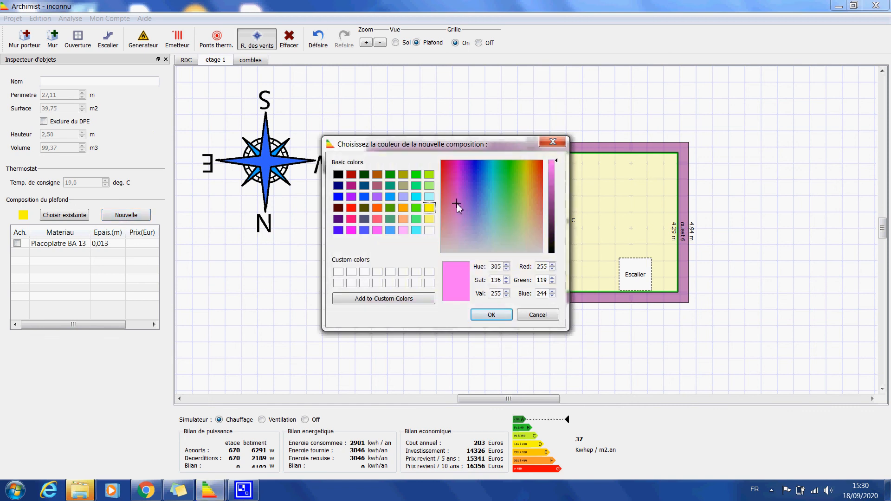
{"action": "left_click", "coordinate": [484, 319]}
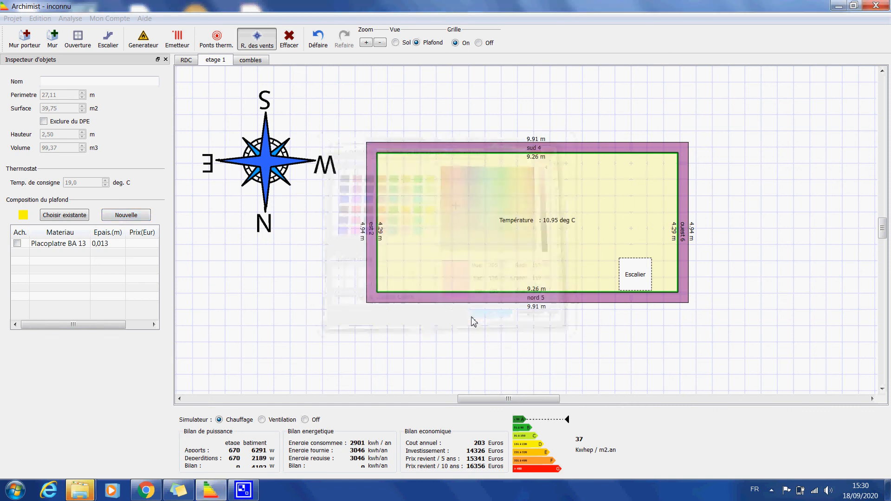
Browse the materials available for the Placoplatre BA 13 layer of the etage 1 ceiling composition
{"action": "double_click", "coordinate": [58, 243]}
{"action": "left_click", "coordinate": [58, 247]}
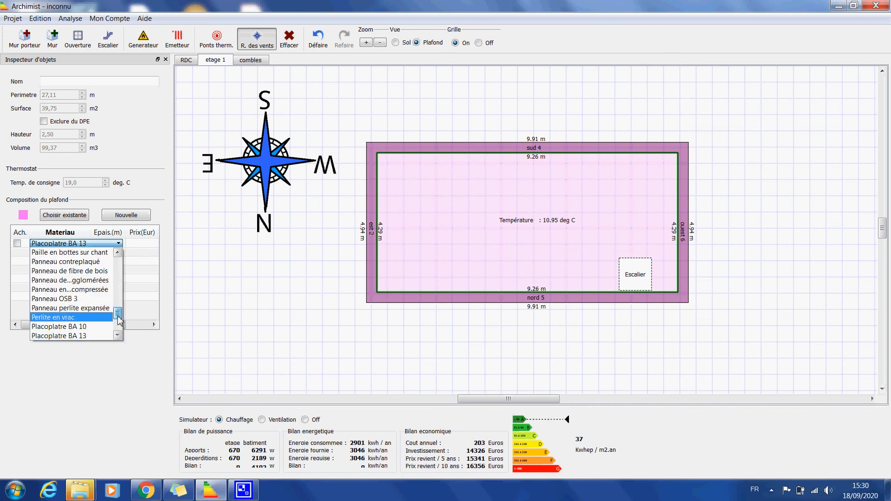
{"action": "left_click_drag", "start_coordinate": [118, 315], "coordinate": [118, 325]}
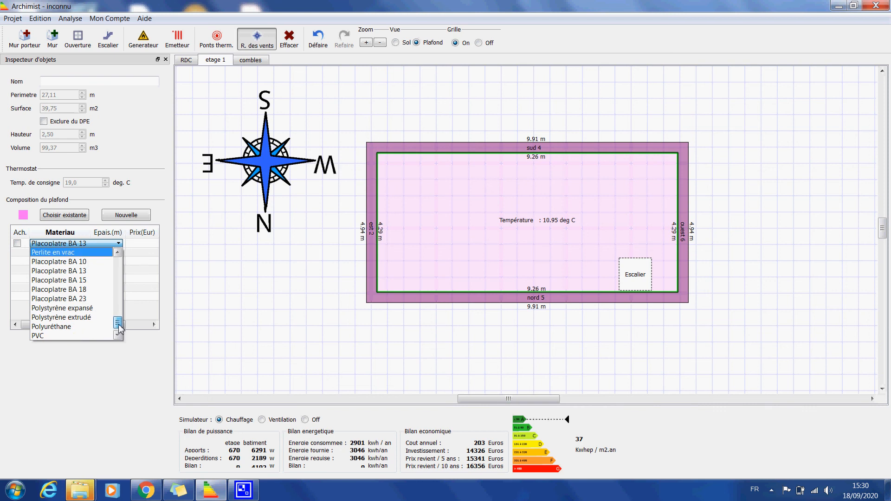
{"action": "left_click_drag", "start_coordinate": [121, 332], "coordinate": [124, 316]}
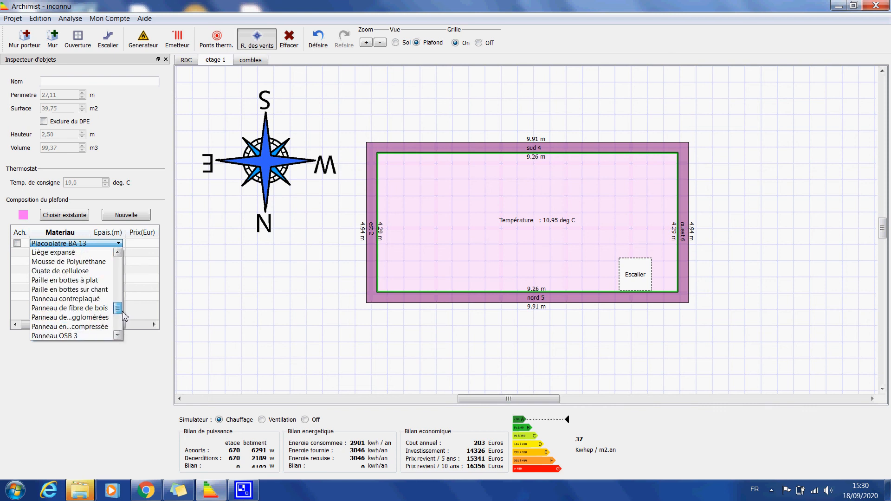
{"action": "left_click", "coordinate": [119, 252]}
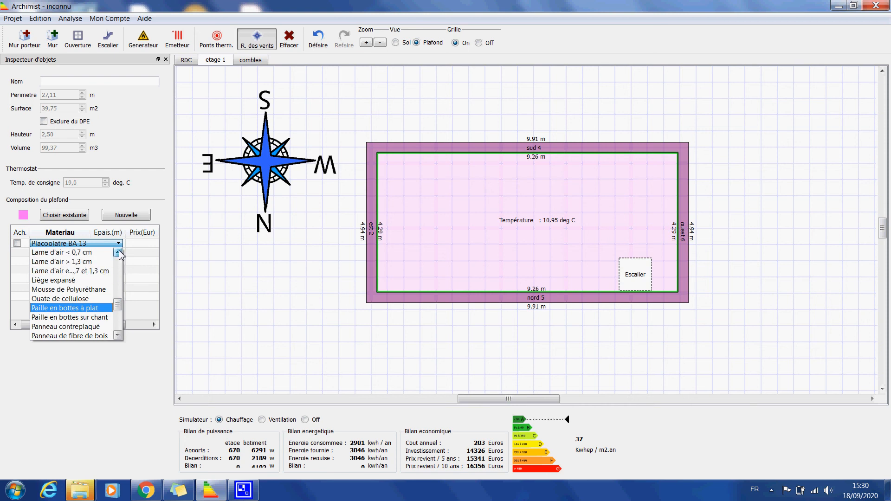
{"action": "left_click", "coordinate": [120, 253]}
{"action": "left_click", "coordinate": [119, 253]}
{"action": "left_click", "coordinate": [119, 253]}
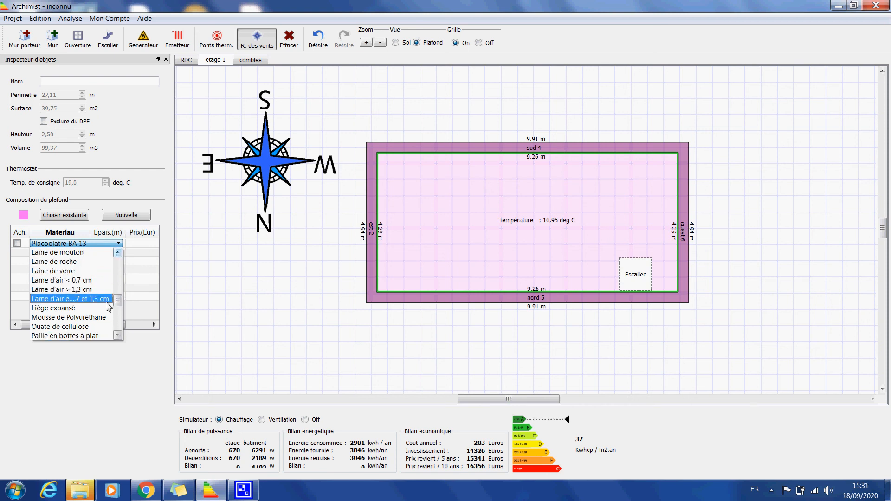
{"action": "left_click_drag", "start_coordinate": [116, 303], "coordinate": [122, 327]}
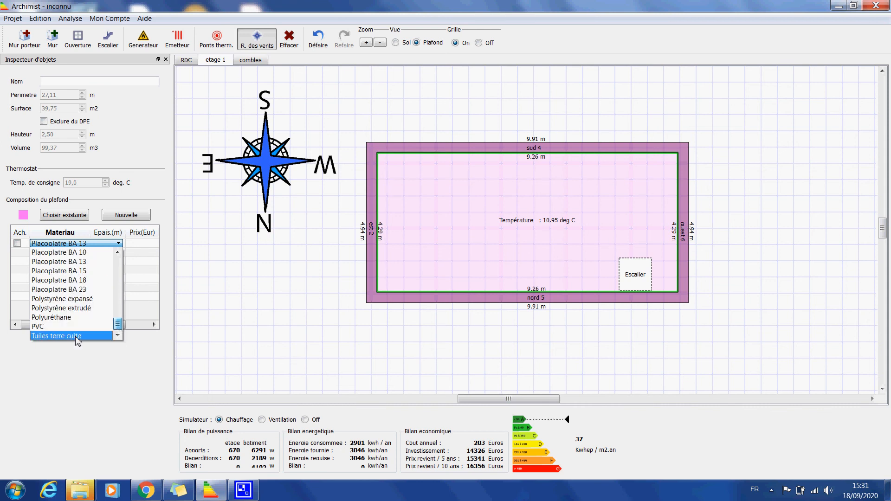
{"action": "left_click", "coordinate": [117, 254]}
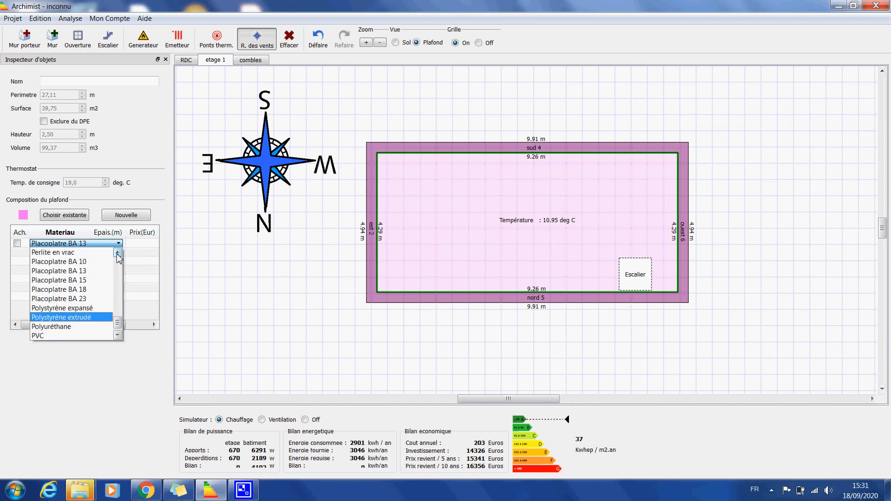
{"action": "left_click", "coordinate": [116, 254]}
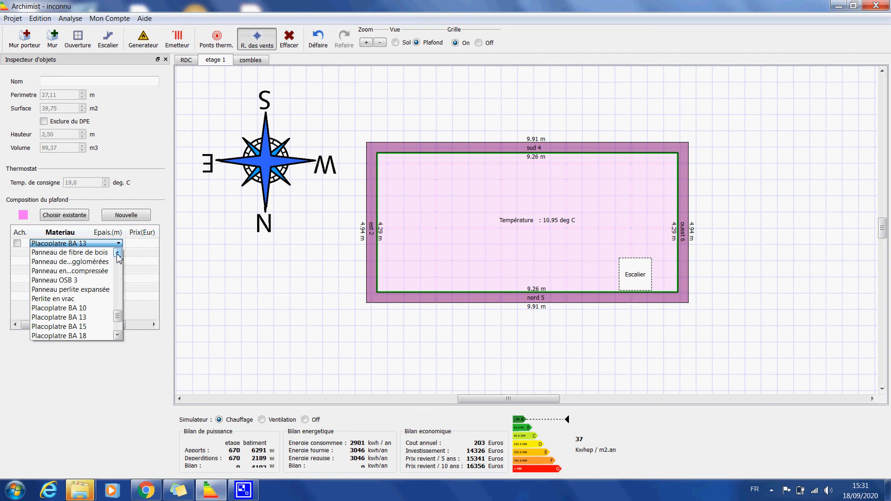
Switch the etage 1 plan to the floor view and create a new light blue composition for the floor
{"action": "left_click", "coordinate": [395, 42]}
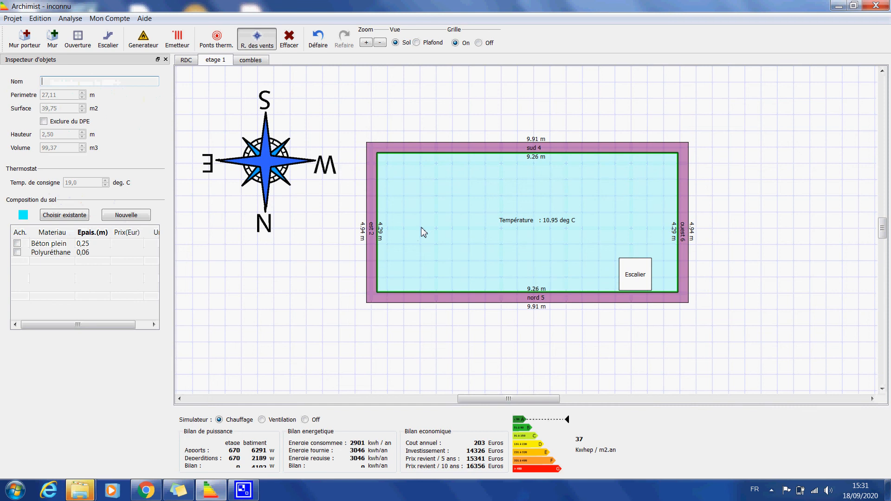
{"action": "left_click", "coordinate": [116, 218]}
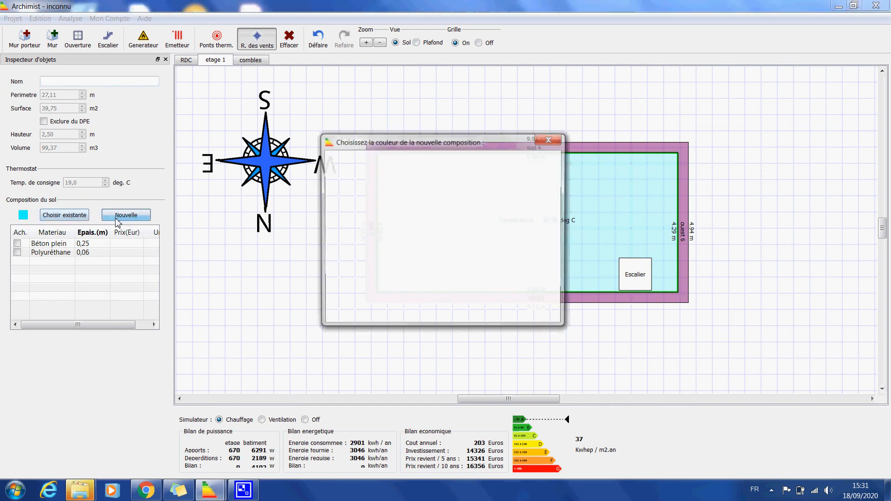
{"action": "left_click", "coordinate": [487, 217]}
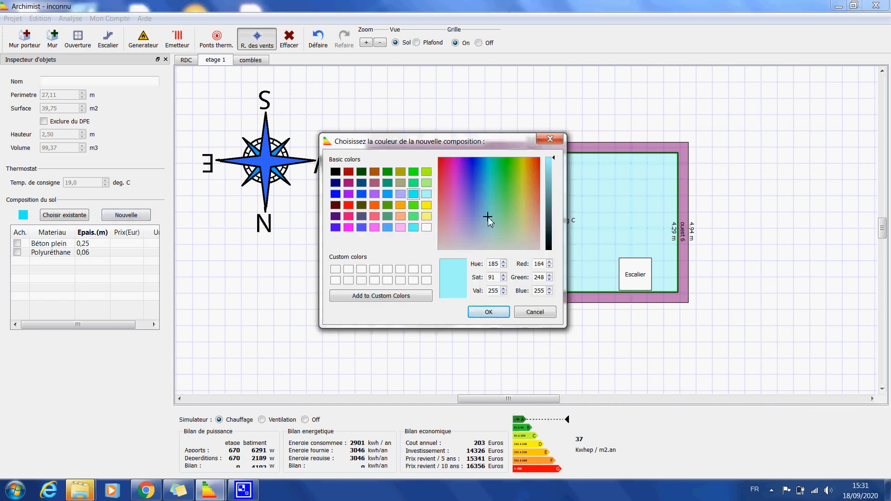
{"action": "left_click", "coordinate": [488, 312]}
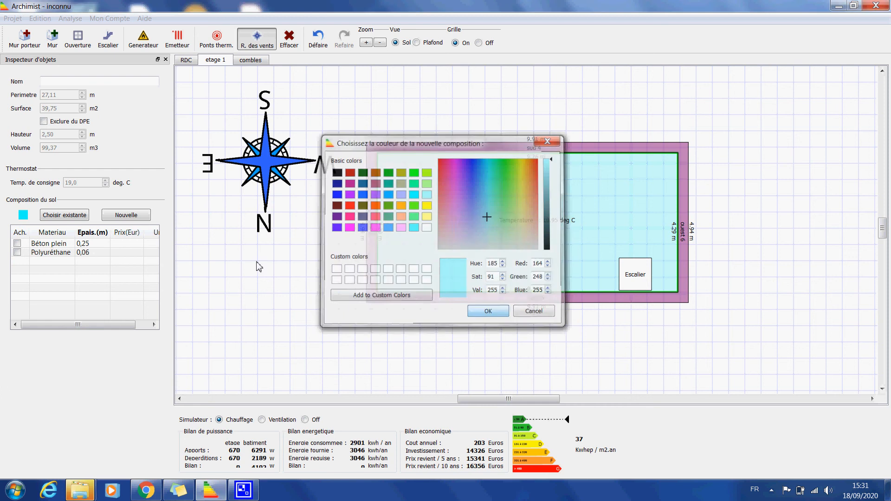
Replace the Béton plein material in the etage 1 floor composition with Moquette
{"action": "double_click", "coordinate": [51, 246]}
{"action": "left_click", "coordinate": [51, 245]}
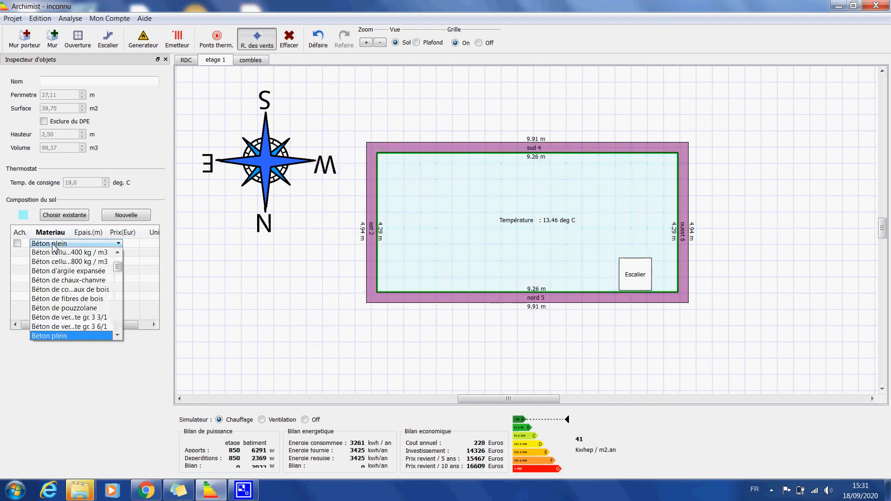
{"action": "left_click_drag", "start_coordinate": [117, 270], "coordinate": [117, 329]}
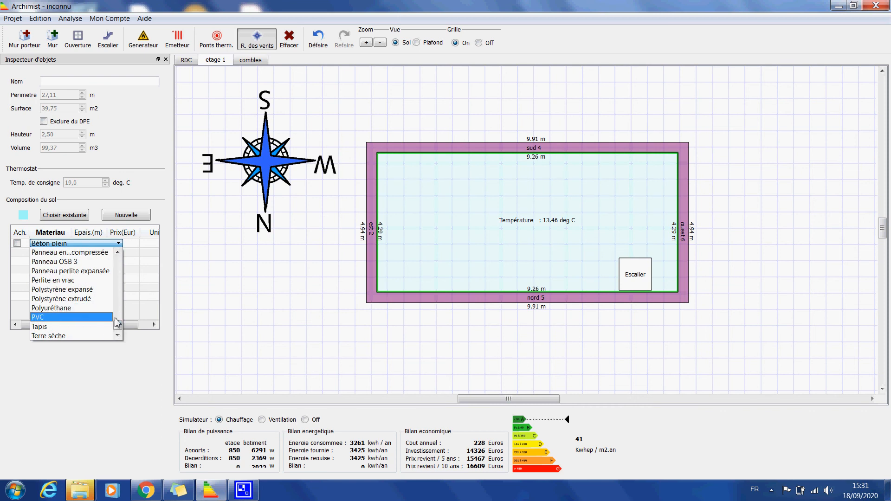
{"action": "left_click_drag", "start_coordinate": [119, 319], "coordinate": [119, 310]}
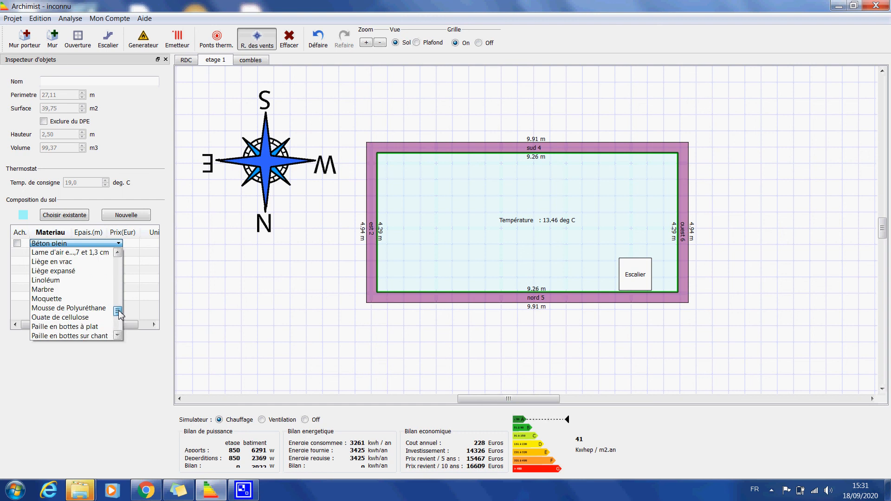
{"action": "left_click", "coordinate": [54, 306]}
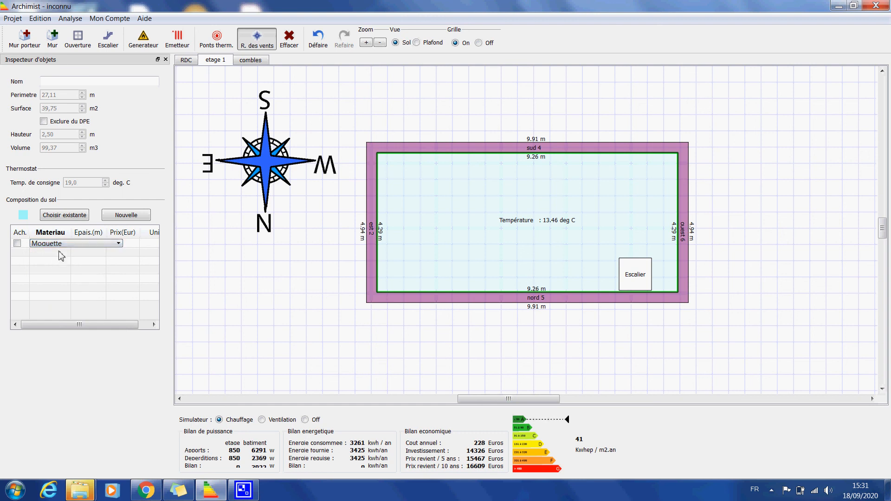
{"action": "left_click", "coordinate": [55, 253]}
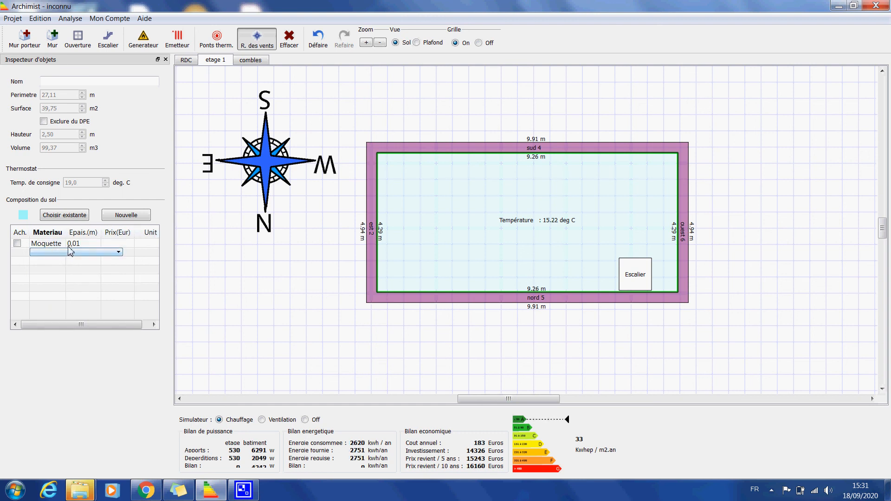
Switch the etage 1 plan to the ceiling view and create a new blue composition for the ceiling
{"action": "left_click", "coordinate": [416, 42]}
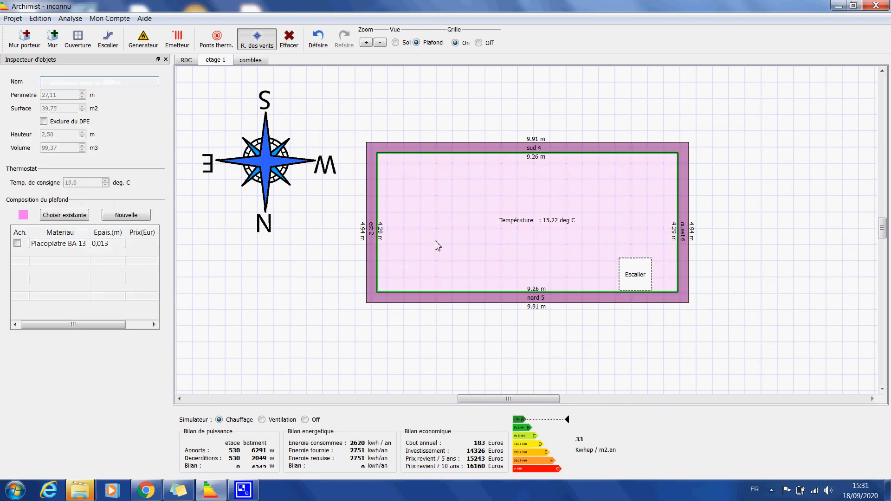
{"action": "left_click", "coordinate": [122, 216]}
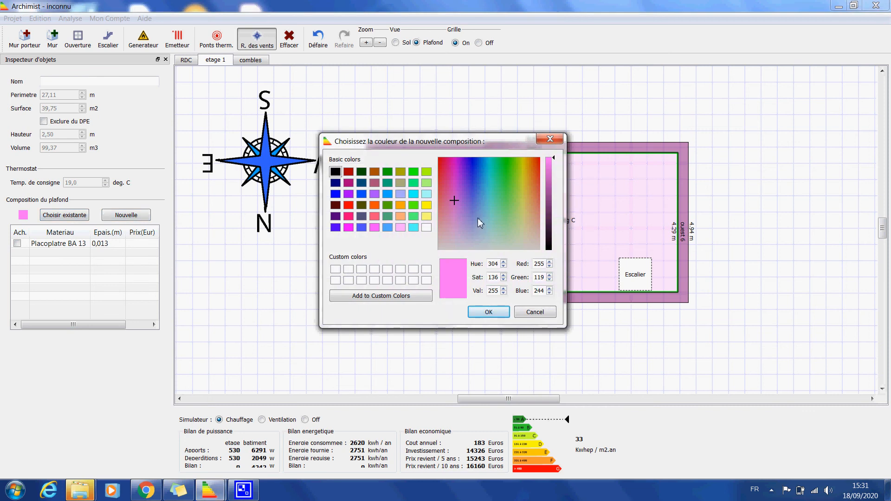
{"action": "left_click", "coordinate": [470, 190]}
{"action": "left_click", "coordinate": [488, 312]}
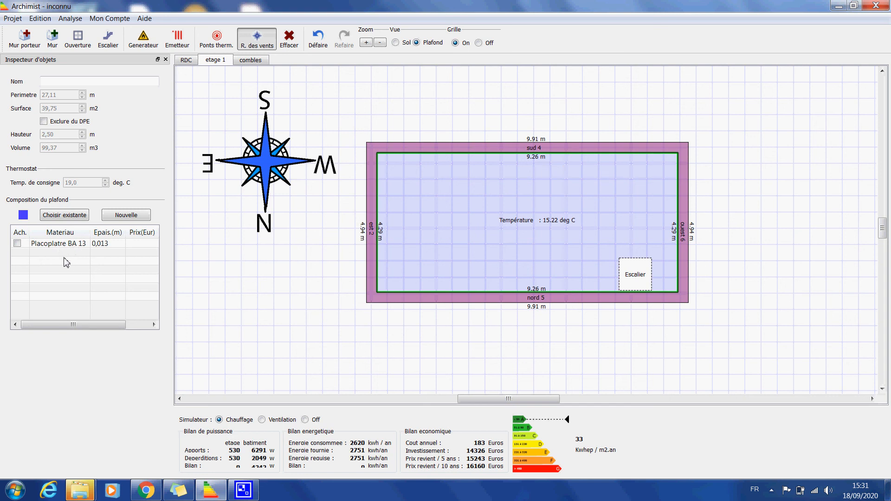
Add a Laine de roche layer beneath the Placoplatre BA 13 layer in the etage 1 ceiling composition
{"action": "double_click", "coordinate": [67, 255]}
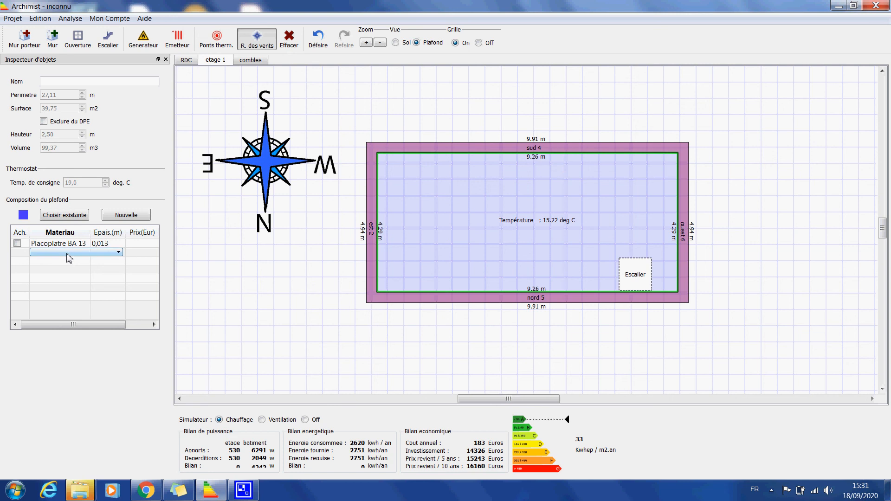
{"action": "left_click", "coordinate": [95, 253]}
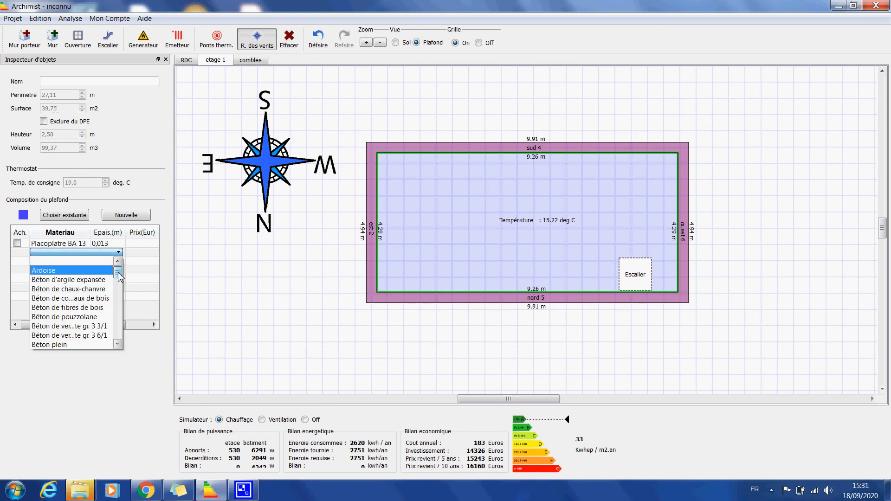
{"action": "left_click_drag", "start_coordinate": [117, 272], "coordinate": [120, 305]}
{"action": "left_click", "coordinate": [62, 308]}
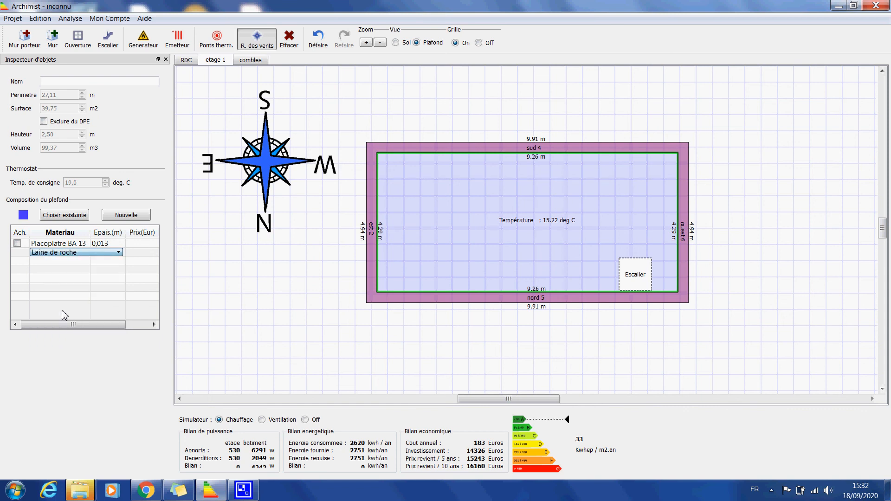
{"action": "left_click", "coordinate": [98, 263]}
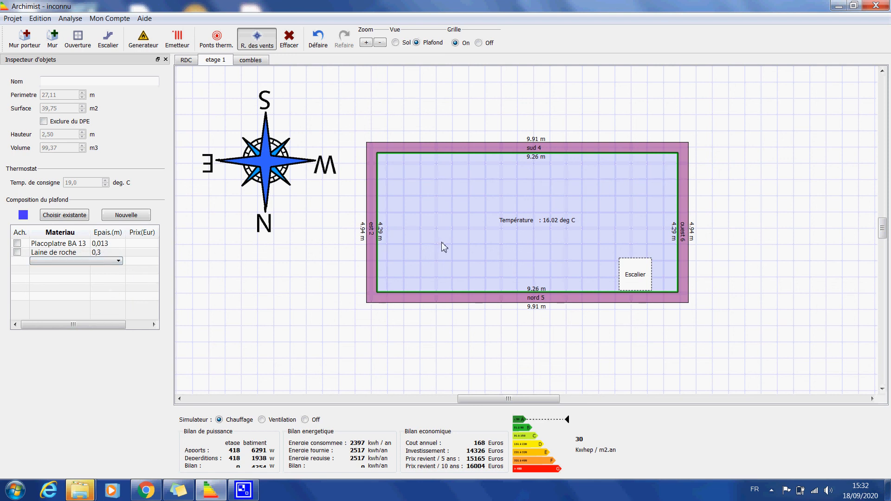
Show the floor view of the combles level and create a new teal composition for its floor
{"action": "left_click", "coordinate": [255, 62]}
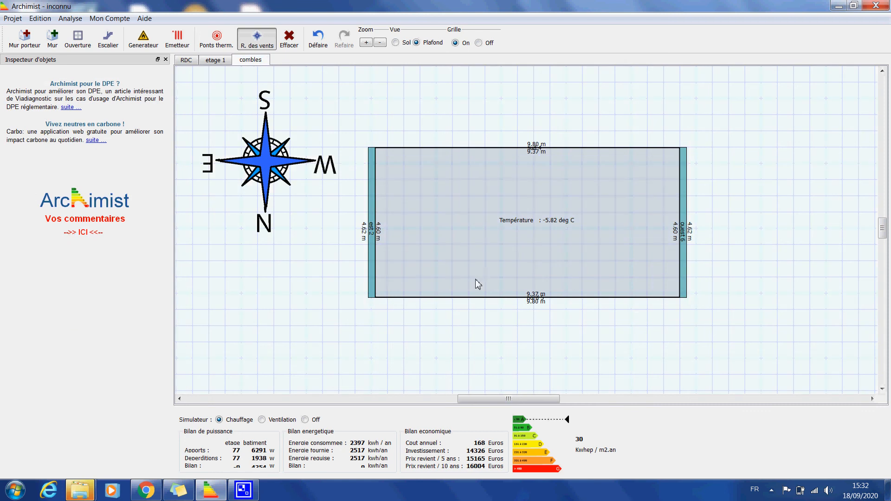
{"action": "left_click", "coordinate": [396, 42]}
{"action": "left_click", "coordinate": [476, 233]}
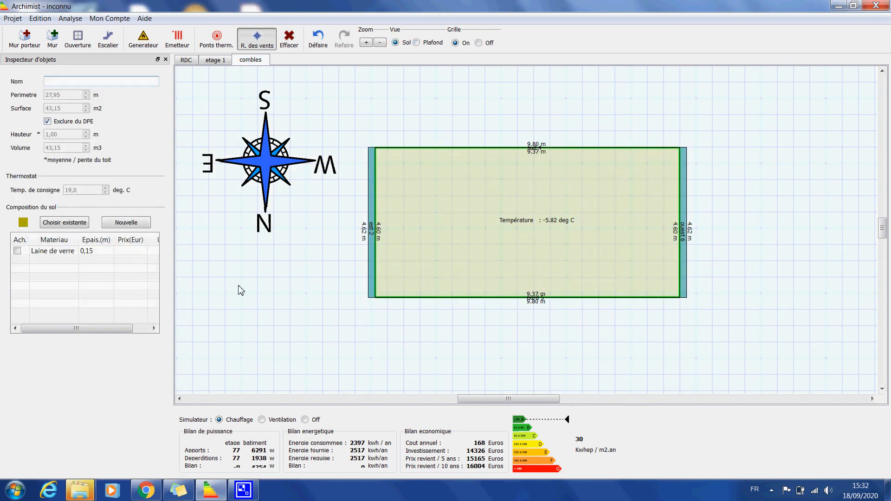
{"action": "left_click", "coordinate": [117, 225]}
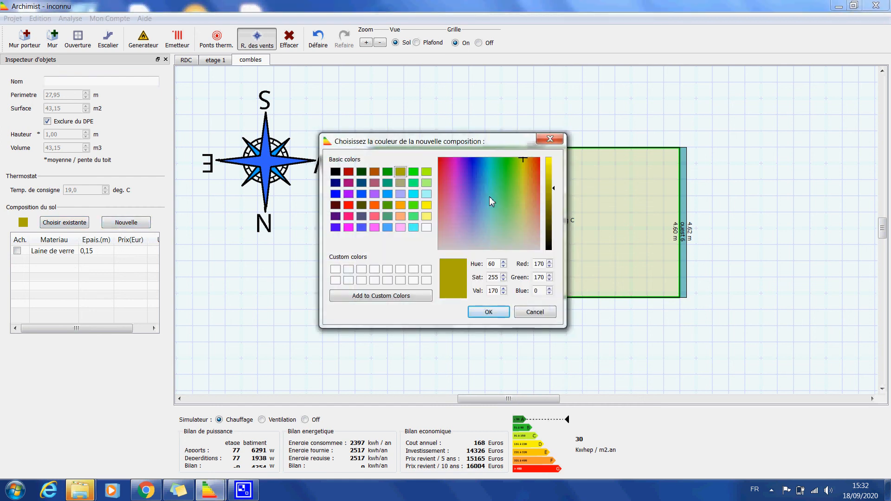
{"action": "left_click", "coordinate": [488, 197]}
{"action": "left_click", "coordinate": [487, 312]}
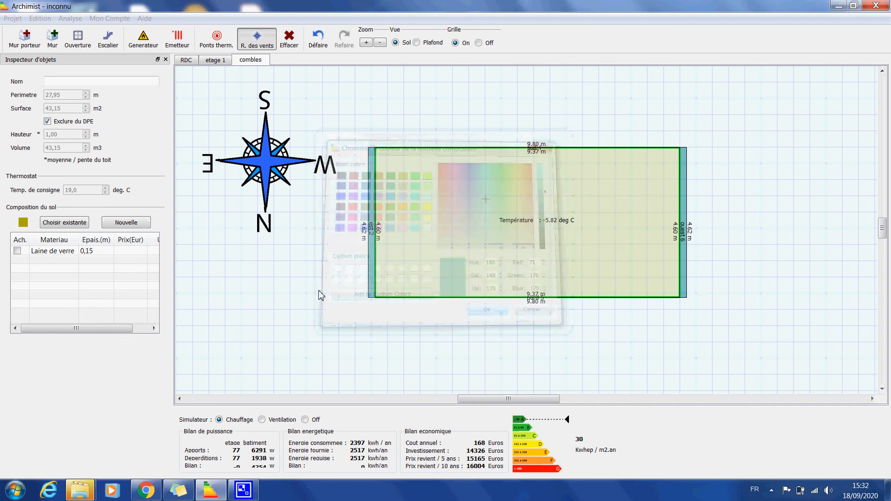
Change the combles floor layer's material to Bois très léger and set its thickness to 0,04 m
{"action": "double_click", "coordinate": [57, 254]}
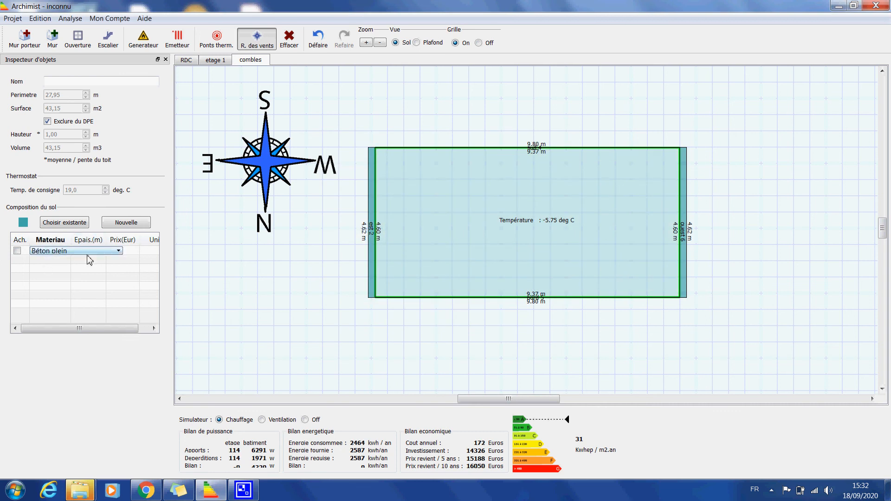
{"action": "left_click", "coordinate": [95, 253]}
{"action": "left_click_drag", "start_coordinate": [120, 270], "coordinate": [120, 287]}
{"action": "scroll", "coordinate": [121, 275], "scroll_direction": "up", "scroll_amount": 1}
{"action": "left_click", "coordinate": [70, 297]}
{"action": "left_click", "coordinate": [75, 253]}
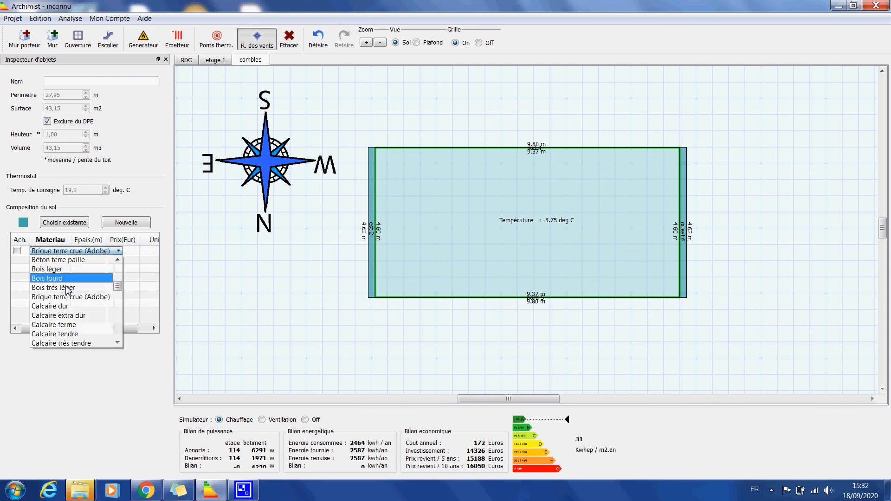
{"action": "left_click", "coordinate": [68, 288]}
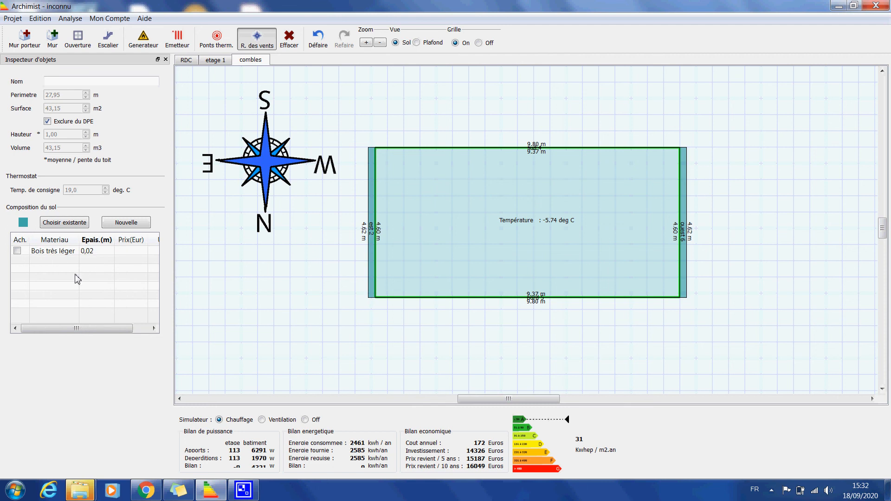
{"action": "double_click", "coordinate": [106, 252]}
{"action": "type", "text": "4"}
{"action": "double_click", "coordinate": [53, 270]}
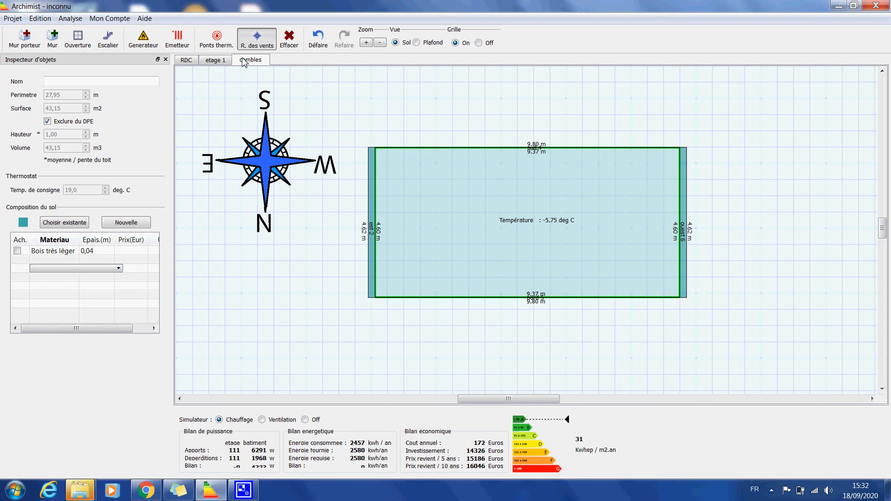
Review the combles ceiling composition and the ceiling and floor compositions of the RDC level
{"action": "left_click", "coordinate": [416, 42]}
{"action": "left_click", "coordinate": [450, 233]}
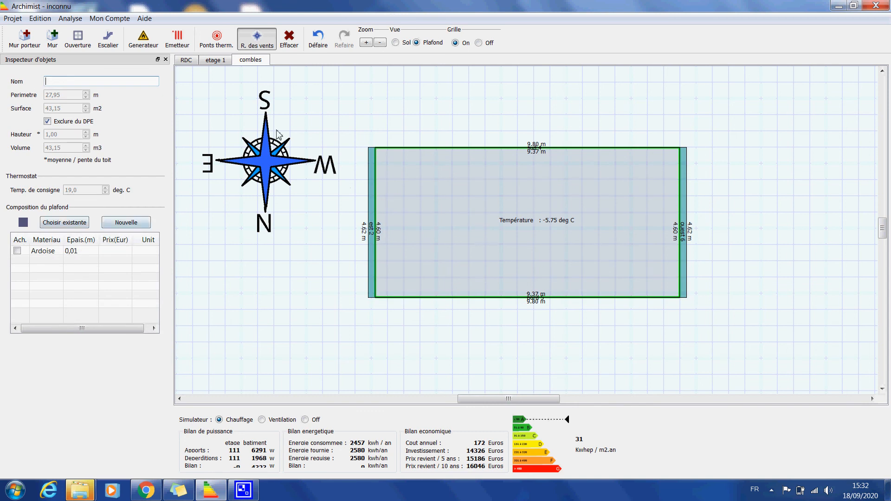
{"action": "left_click", "coordinate": [184, 60]}
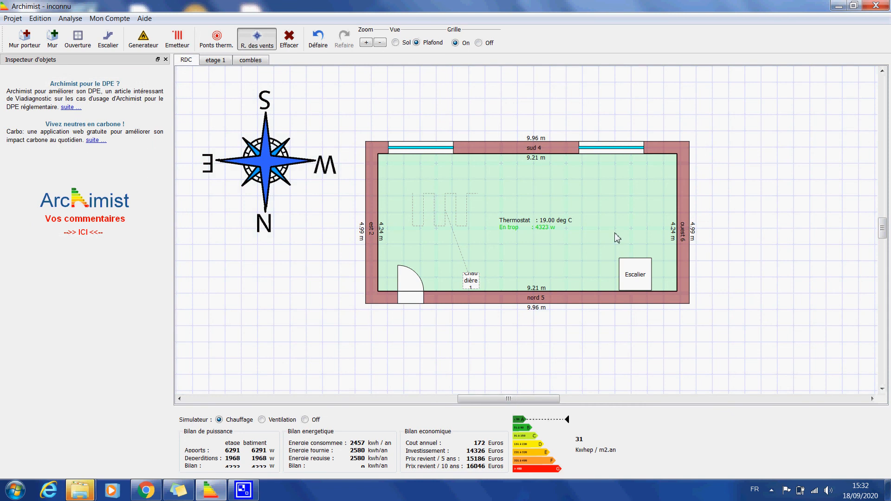
{"action": "left_click", "coordinate": [439, 258]}
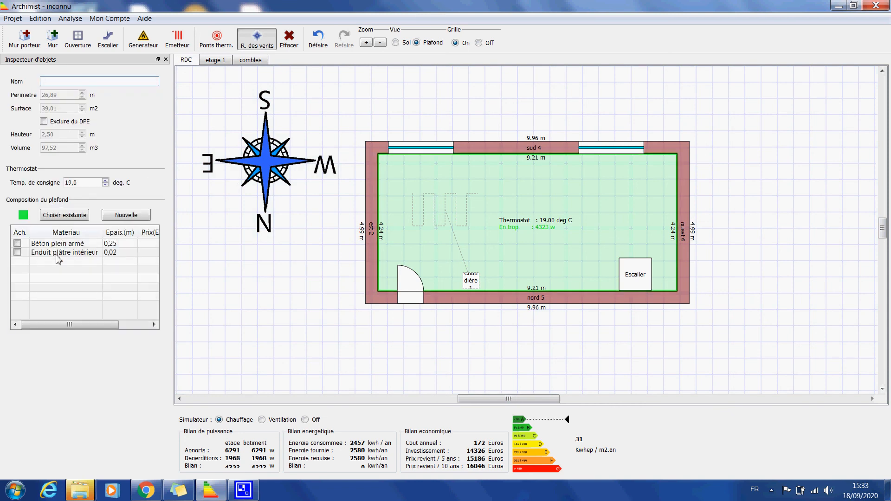
{"action": "left_click", "coordinate": [395, 43]}
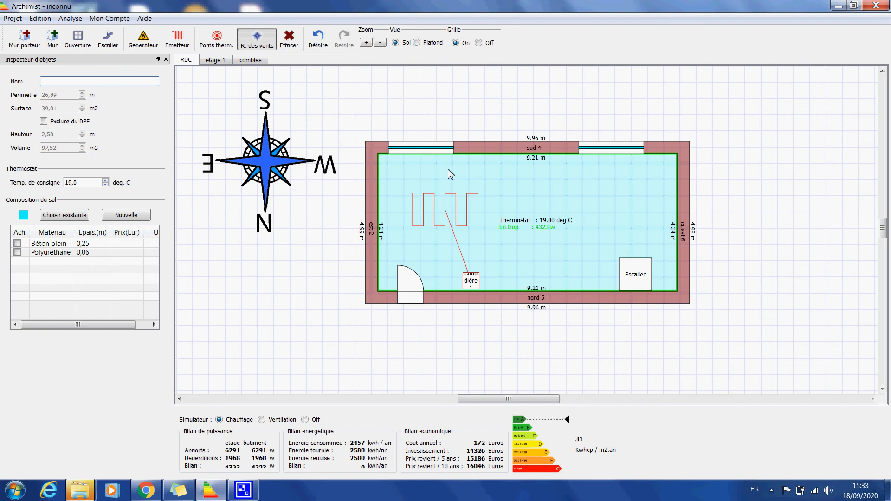
{"action": "left_click", "coordinate": [419, 43]}
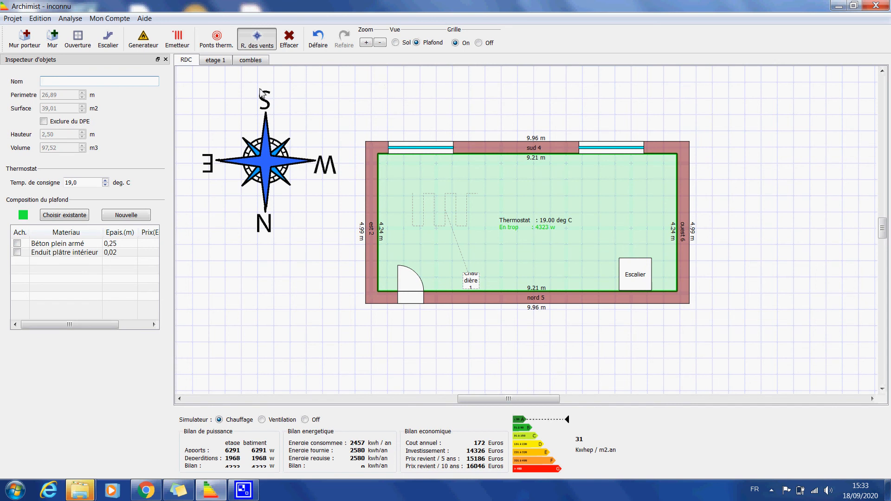
Review the floor and ceiling compositions of the etage 1 and combles levels, ending on the RDC plan
{"action": "left_click", "coordinate": [216, 60]}
{"action": "left_click", "coordinate": [396, 42]}
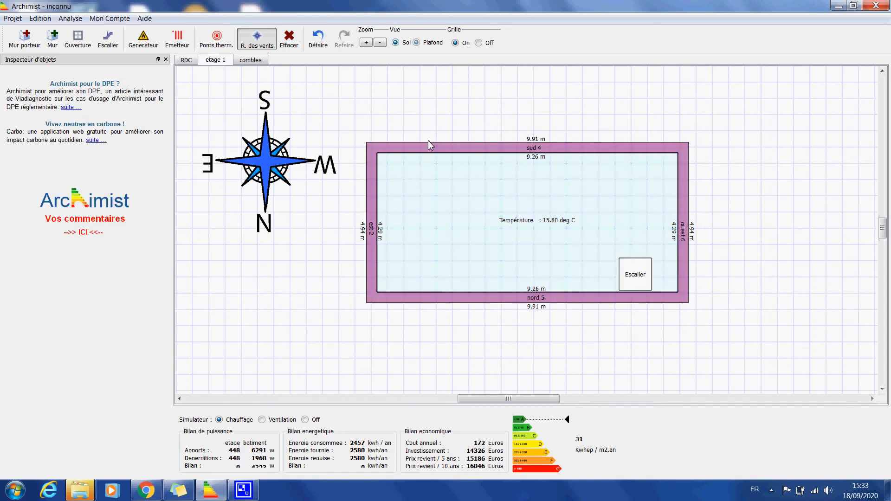
{"action": "left_click", "coordinate": [439, 207]}
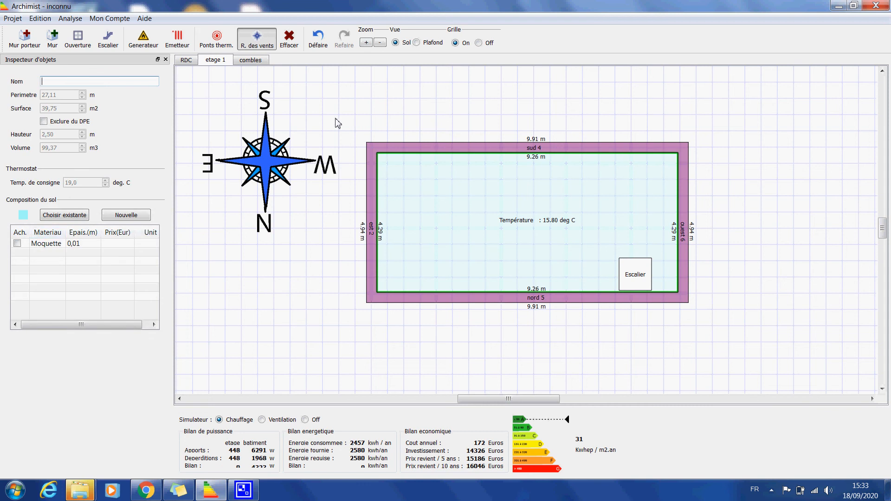
{"action": "left_click", "coordinate": [416, 42]}
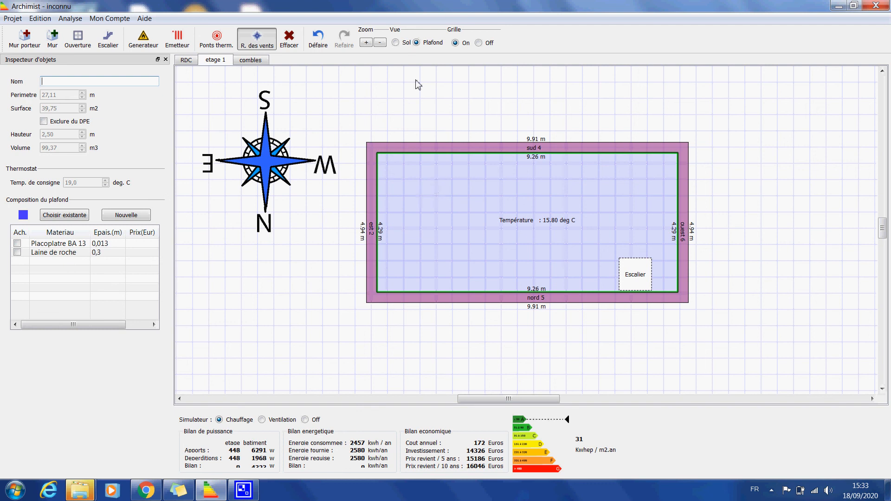
{"action": "left_click", "coordinate": [252, 63]}
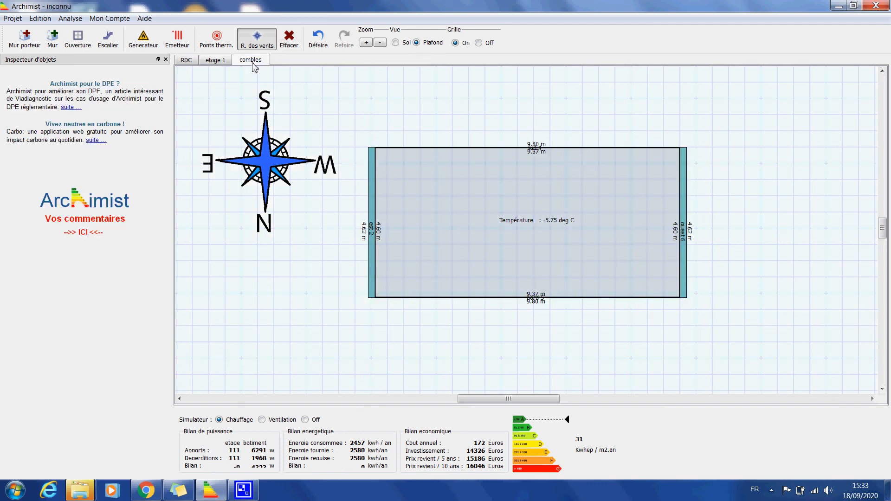
{"action": "left_click", "coordinate": [395, 42]}
{"action": "left_click", "coordinate": [429, 207]}
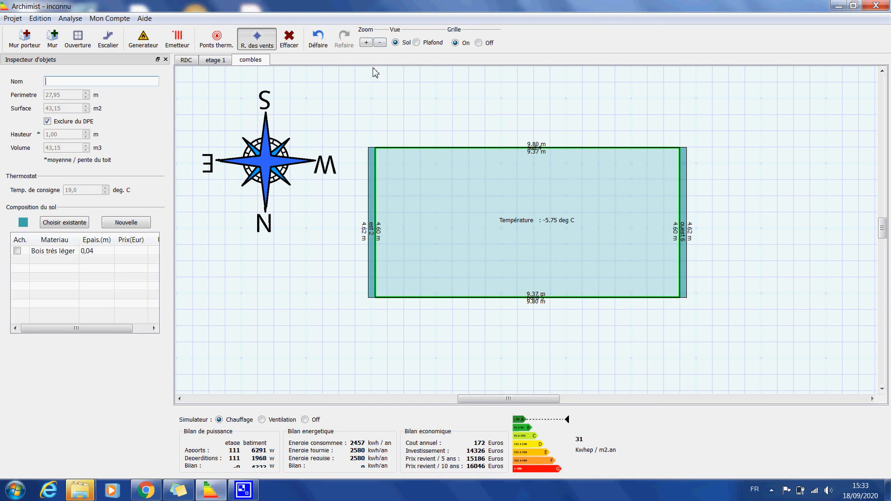
{"action": "left_click", "coordinate": [417, 42]}
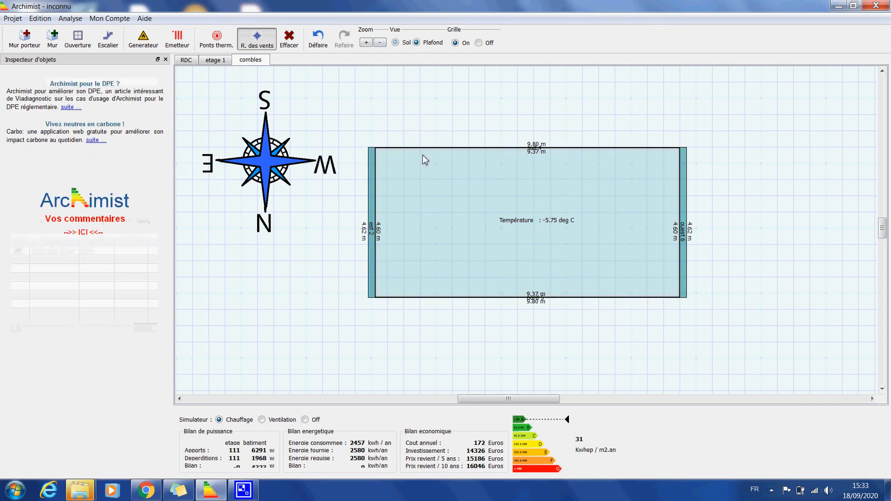
{"action": "left_click", "coordinate": [444, 206]}
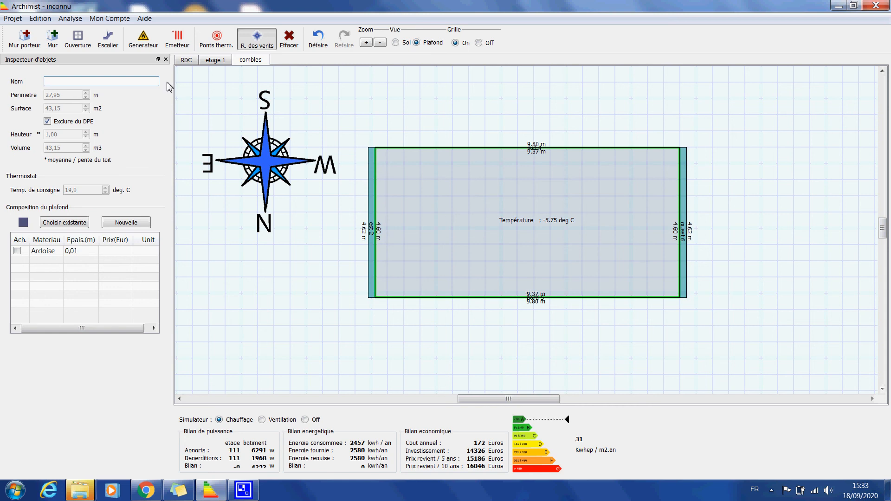
{"action": "left_click", "coordinate": [189, 60]}
{"action": "left_click", "coordinate": [214, 61]}
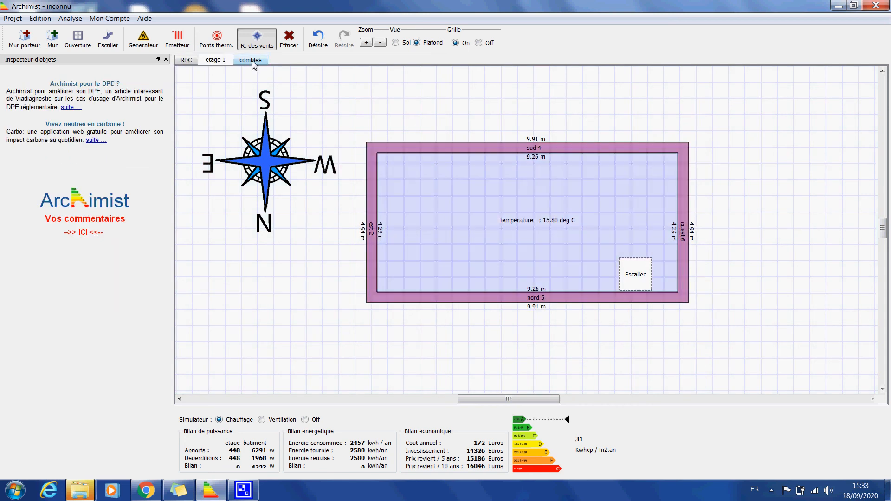
{"action": "left_click", "coordinate": [185, 61]}
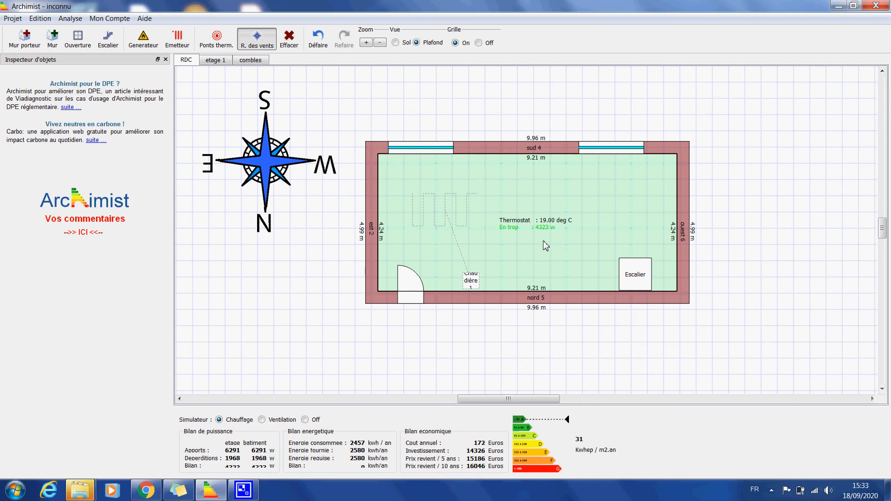
Place a Chauffage au sol emitter supplied by Chaudière 1 in the etage 1 room, near the corner of the sud 4 and est 2 walls
{"action": "left_click", "coordinate": [218, 59]}
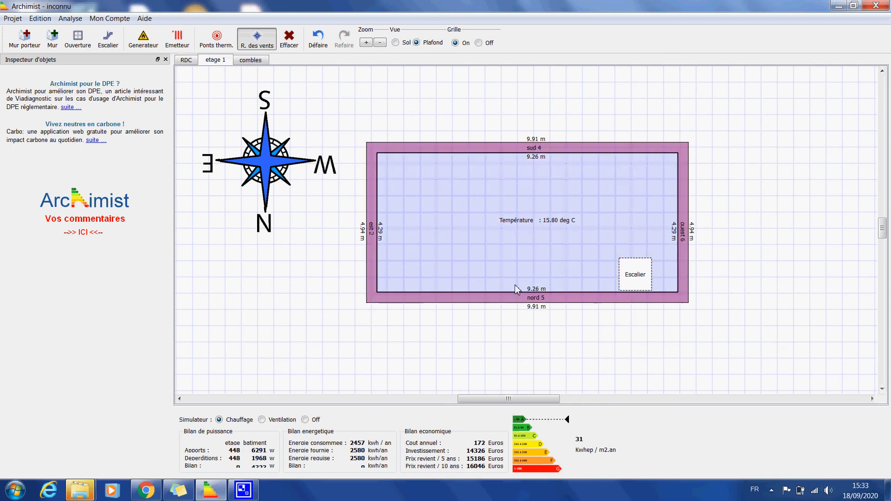
{"action": "left_click", "coordinate": [177, 40]}
{"action": "left_click", "coordinate": [430, 186]}
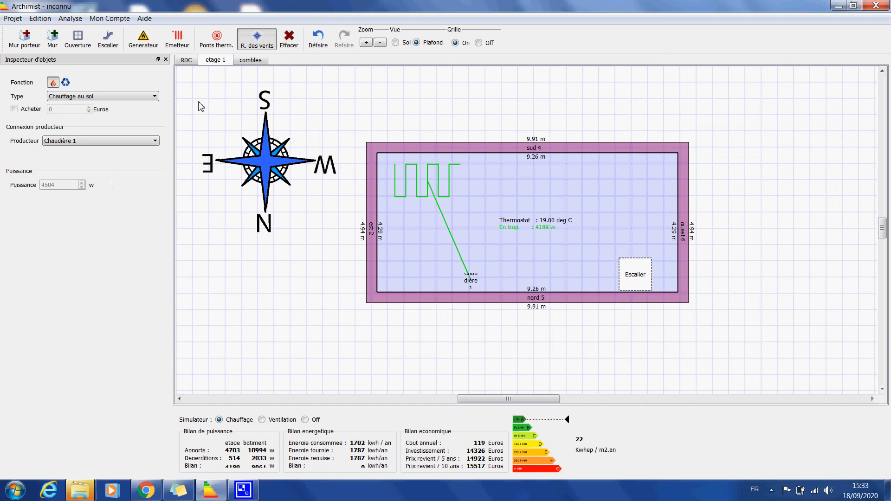
Draw an interior wall about 2.5 m long on the RDC plan, running perpendicular from the sud 4 wall between its two windows
{"action": "left_click", "coordinate": [251, 60]}
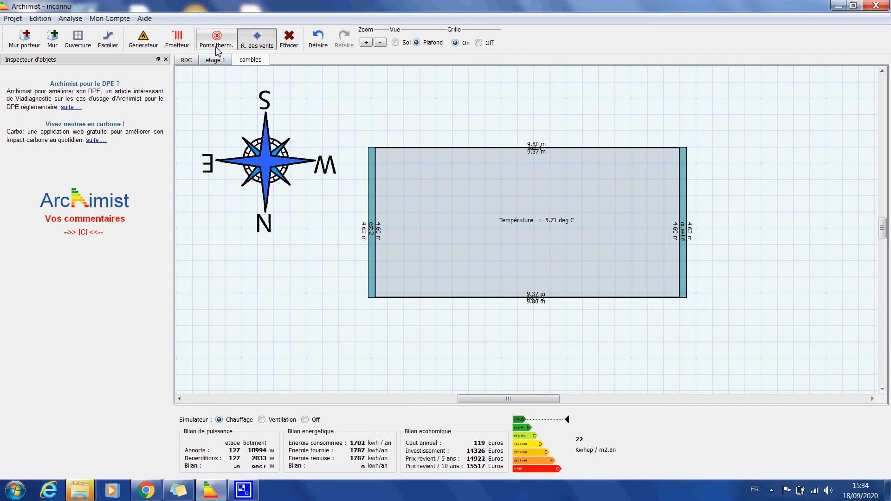
{"action": "left_click", "coordinate": [217, 62]}
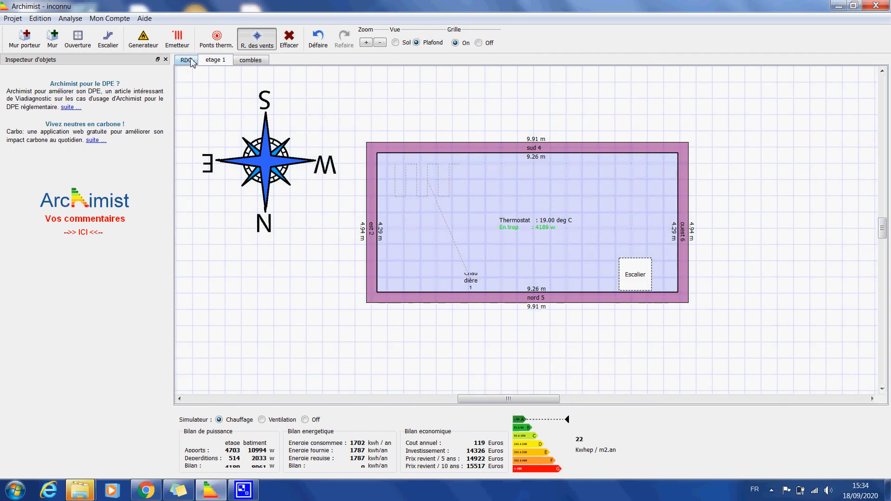
{"action": "left_click", "coordinate": [192, 61]}
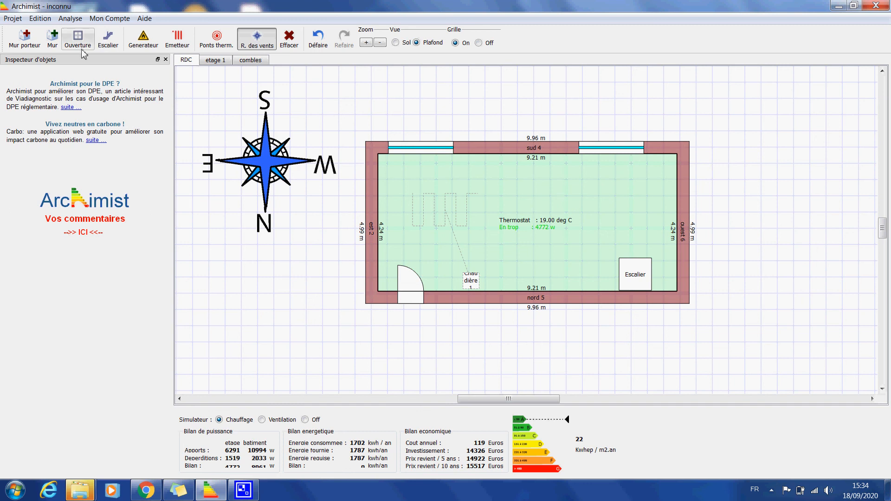
{"action": "left_click", "coordinate": [53, 37]}
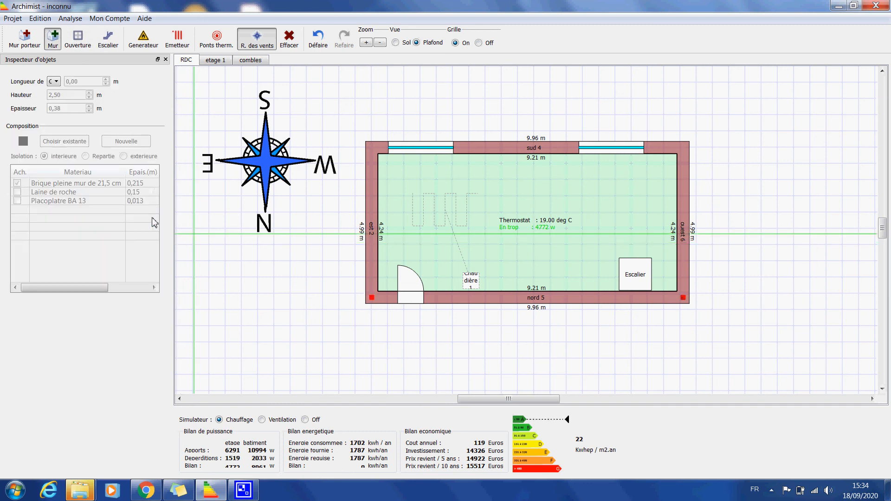
{"action": "left_click", "coordinate": [551, 154]}
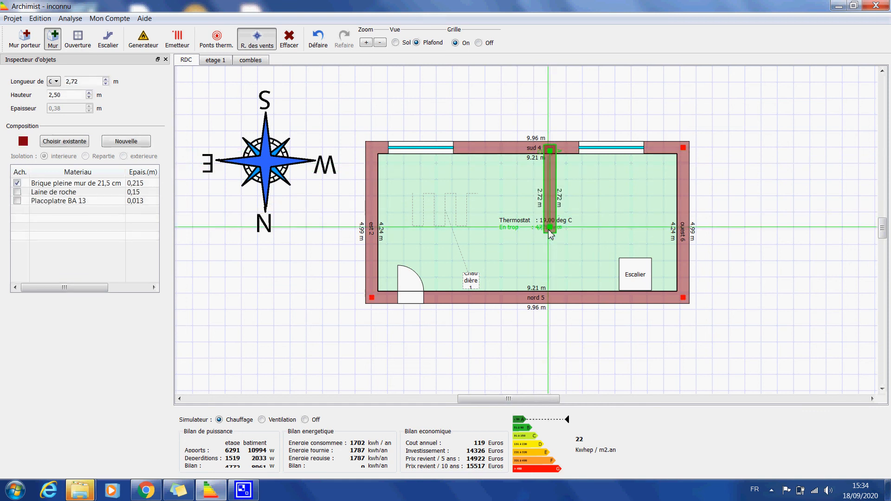
{"action": "left_click", "coordinate": [550, 232]}
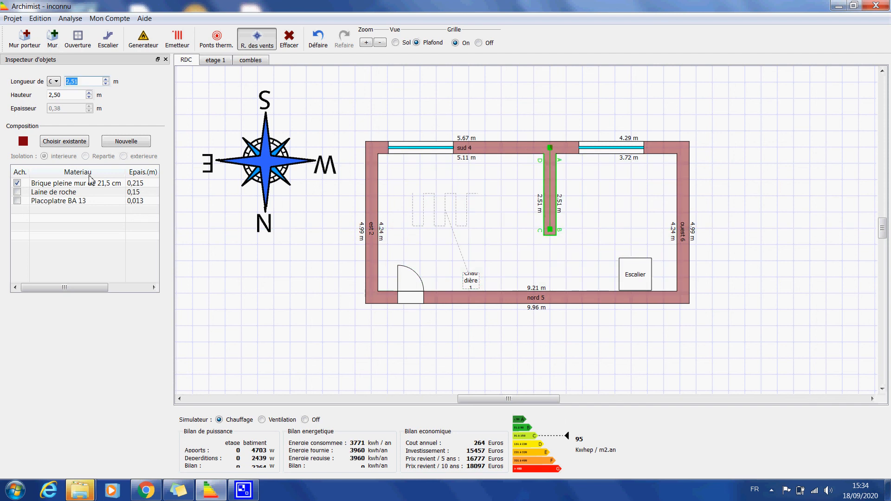
Create a new composition for the interior wall with a muted red colour (red 128, green 73, blue 88)
{"action": "left_click", "coordinate": [114, 145]}
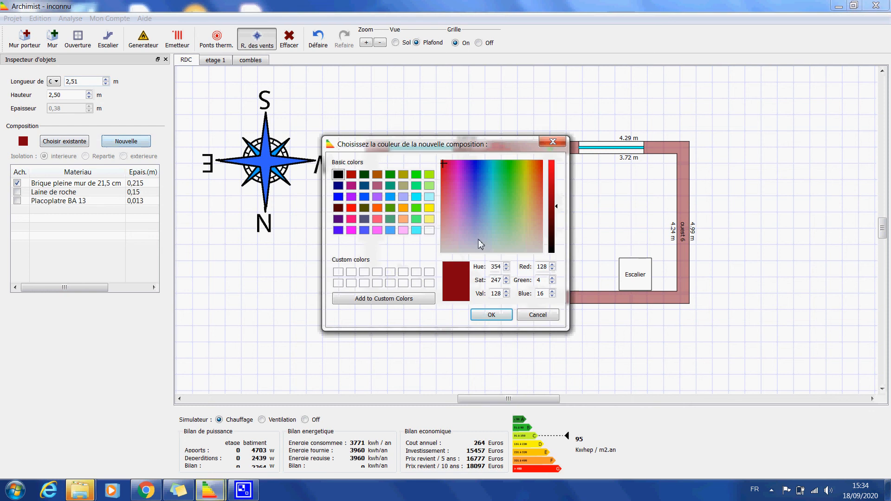
{"action": "left_click", "coordinate": [448, 218]}
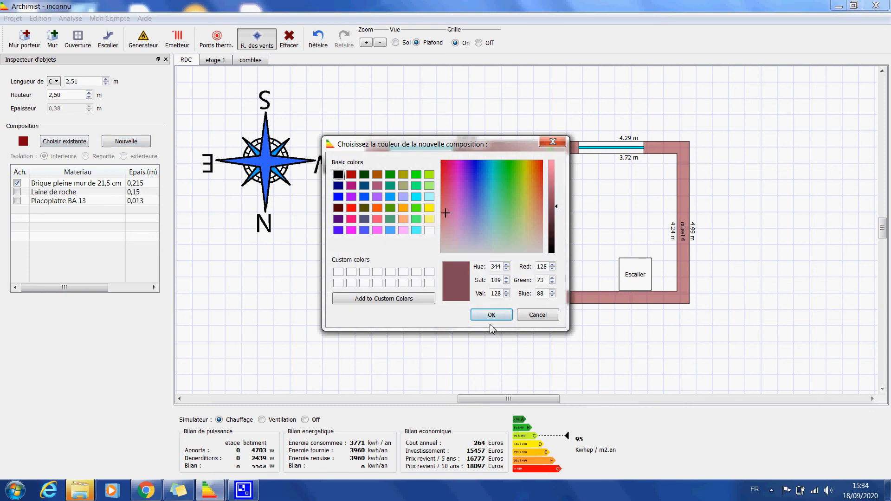
{"action": "left_click", "coordinate": [485, 315]}
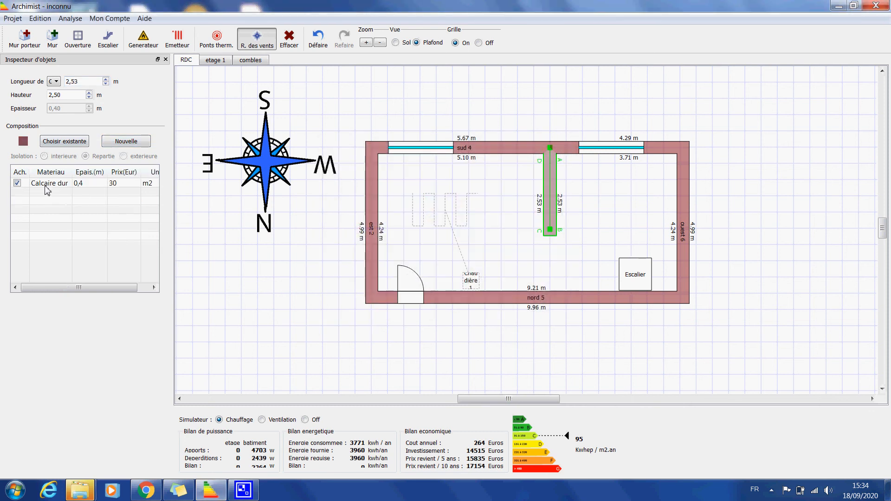
Change the first layer of the partition's new composition to Placoplatre BA 13
{"action": "left_click", "coordinate": [48, 185]}
{"action": "left_click", "coordinate": [49, 183]}
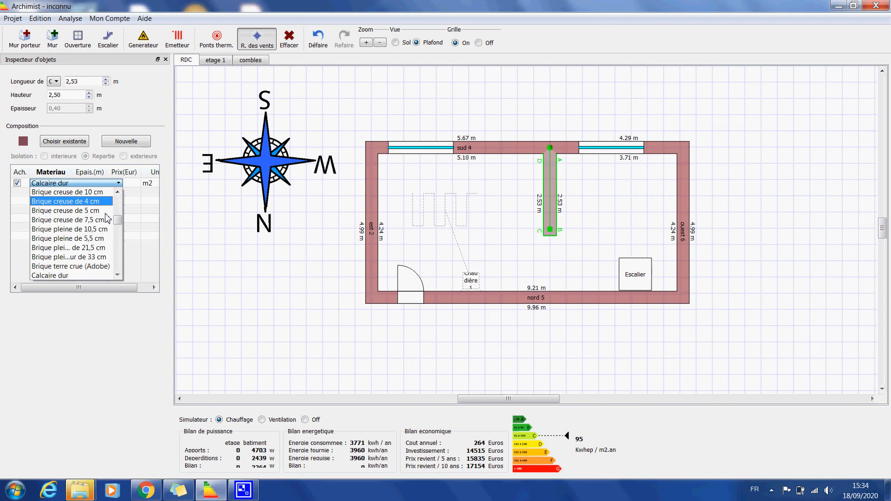
{"action": "scroll", "coordinate": [116, 225], "scroll_direction": "down", "scroll_amount": 3}
{"action": "left_click_drag", "start_coordinate": [120, 233], "coordinate": [130, 262]}
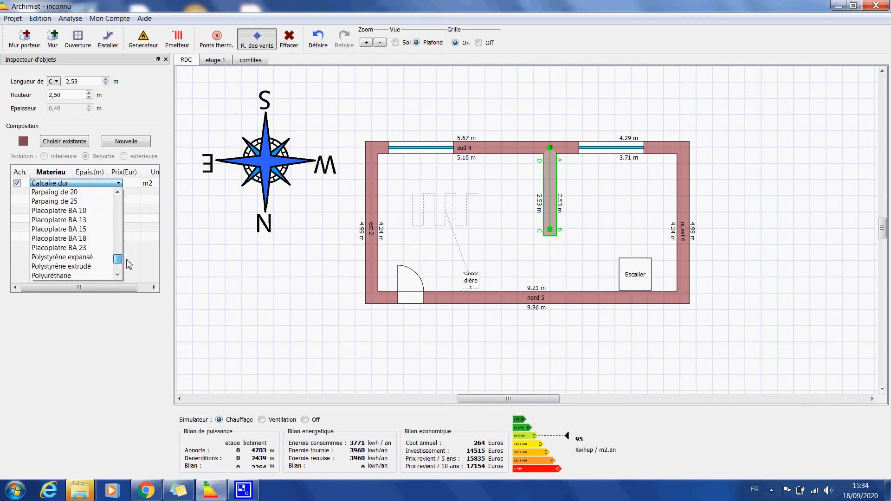
{"action": "left_click", "coordinate": [58, 220]}
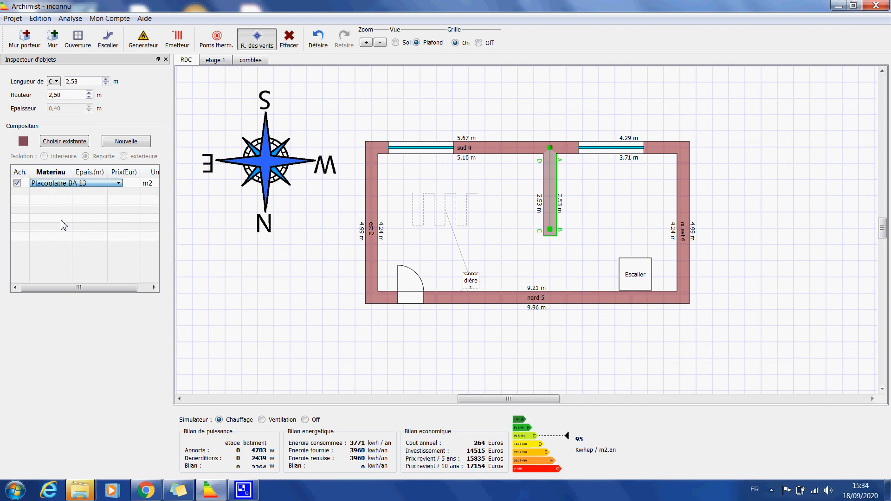
Add a Laine de roche layer to the partition's composition and set its thickness to 0,05 m
{"action": "left_click", "coordinate": [64, 192]}
{"action": "left_click", "coordinate": [65, 192]}
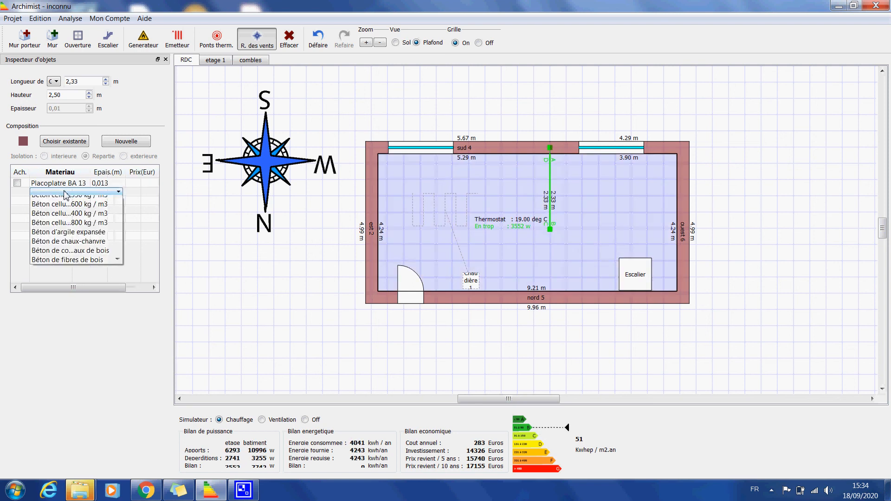
{"action": "scroll", "coordinate": [96, 220], "scroll_direction": "down", "scroll_amount": 3}
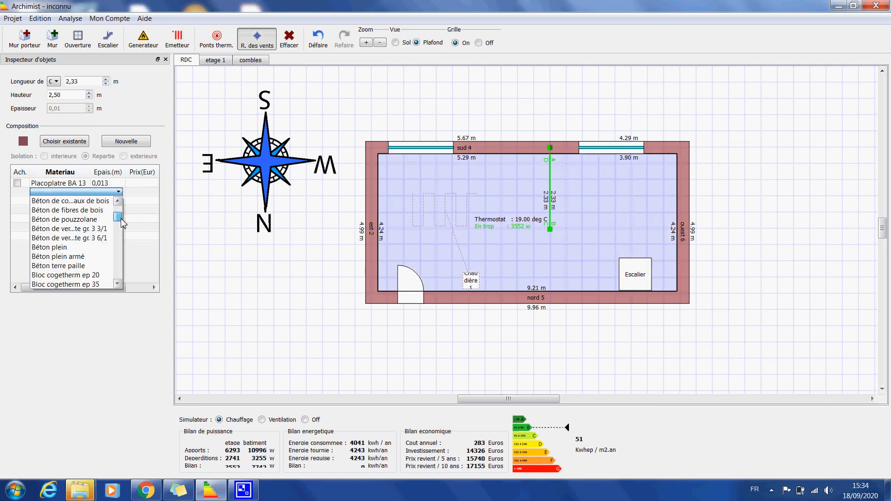
{"action": "left_click_drag", "start_coordinate": [121, 219], "coordinate": [123, 223]}
{"action": "left_click_drag", "start_coordinate": [126, 238], "coordinate": [129, 254]}
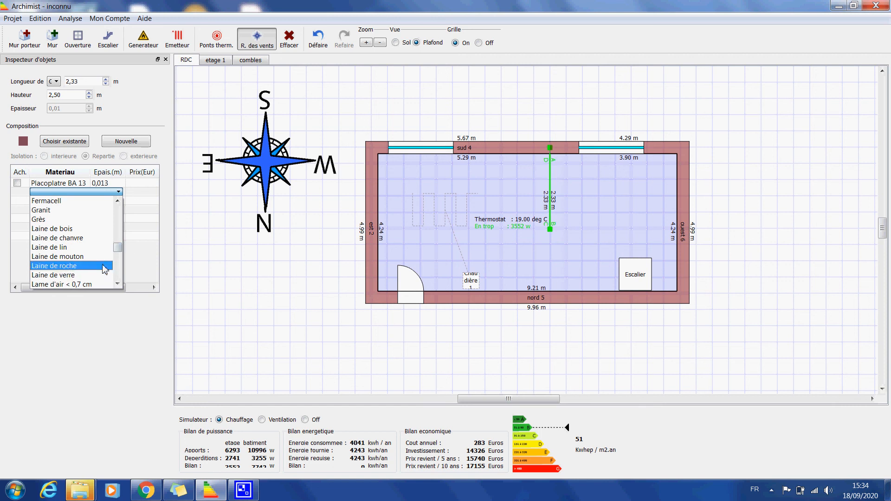
{"action": "scroll", "coordinate": [105, 269], "scroll_direction": "down", "scroll_amount": 1}
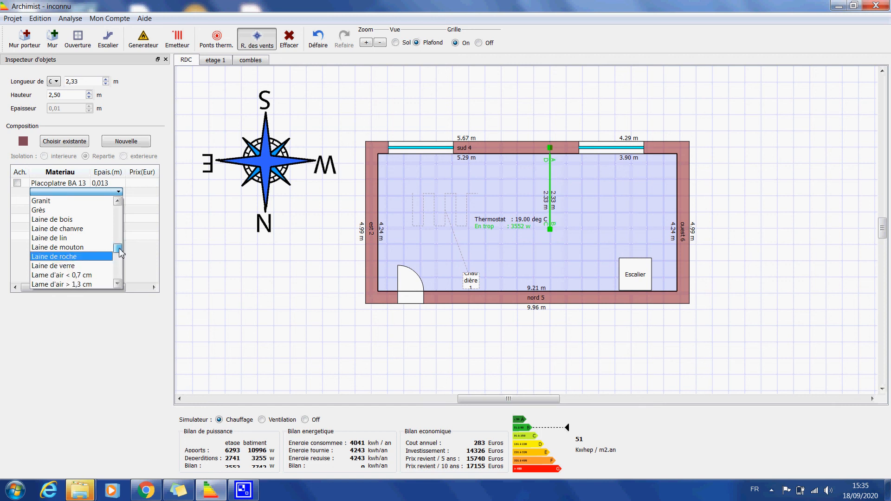
{"action": "left_click", "coordinate": [64, 257]}
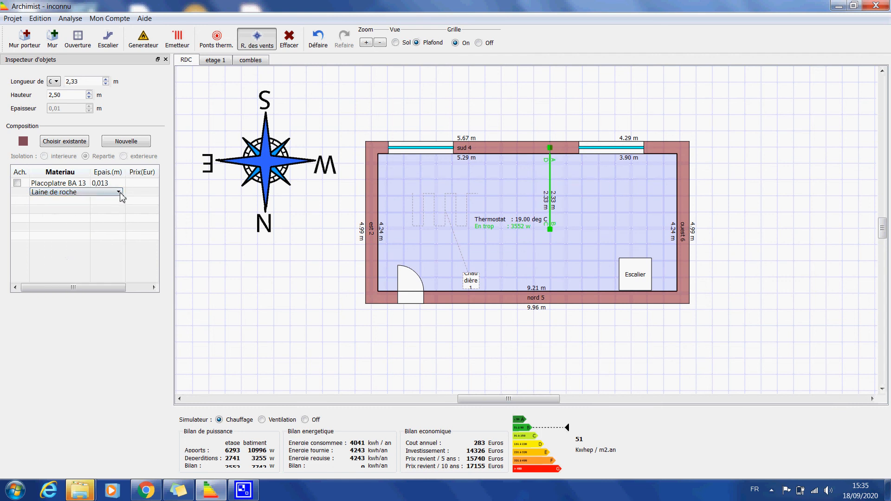
{"action": "left_click", "coordinate": [82, 201]}
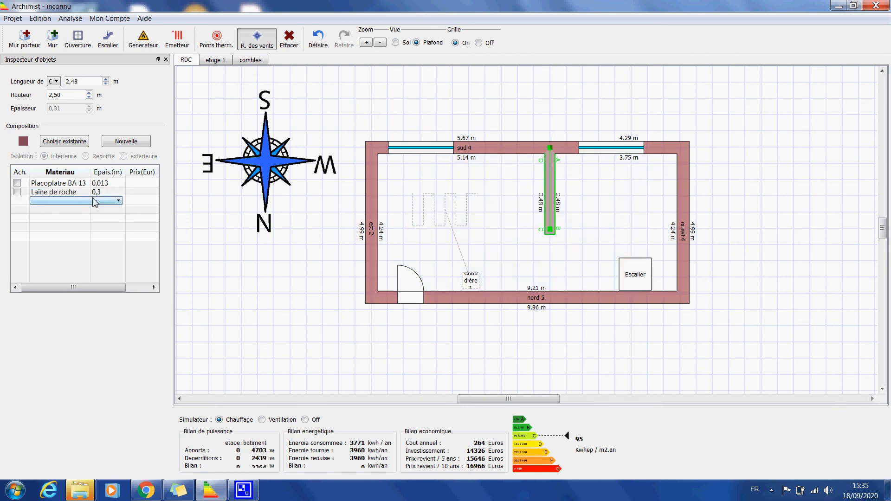
{"action": "left_click", "coordinate": [101, 192]}
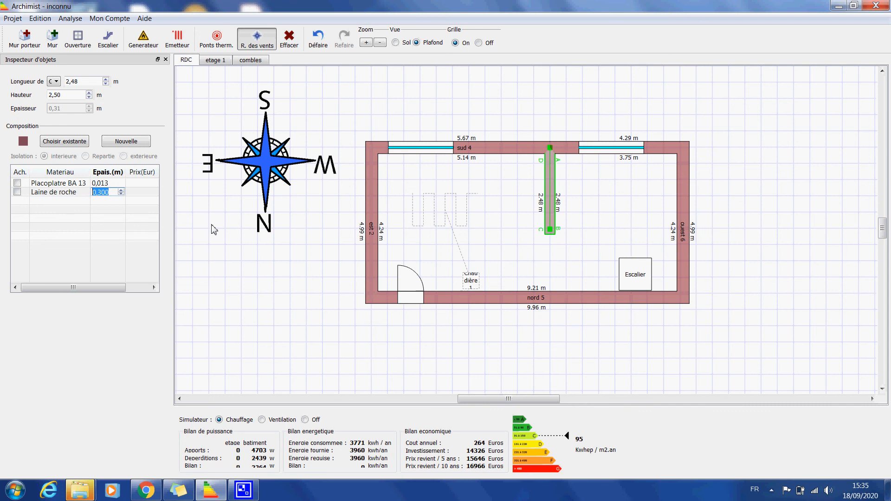
{"action": "type", "text": "0,05"}
{"action": "key", "text": "Return"}
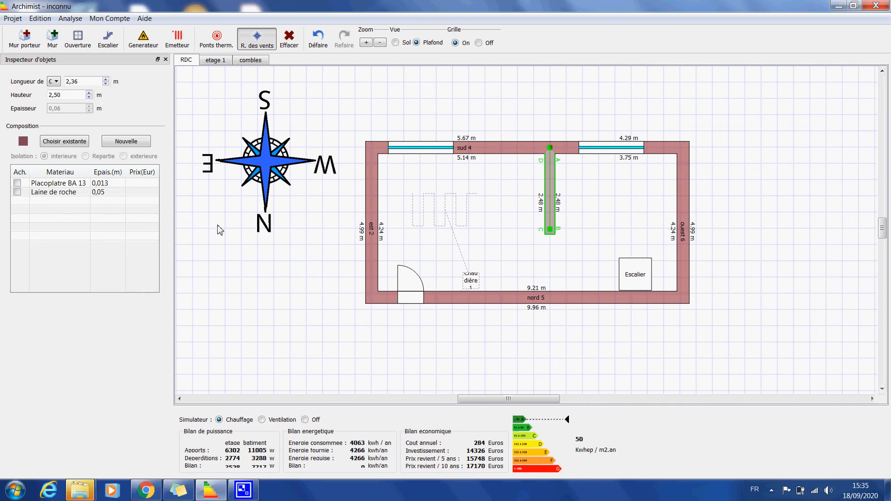
Add a third layer of Placoplatre BA 13 to the partition's composition
{"action": "left_click", "coordinate": [57, 201]}
{"action": "left_click", "coordinate": [56, 201]}
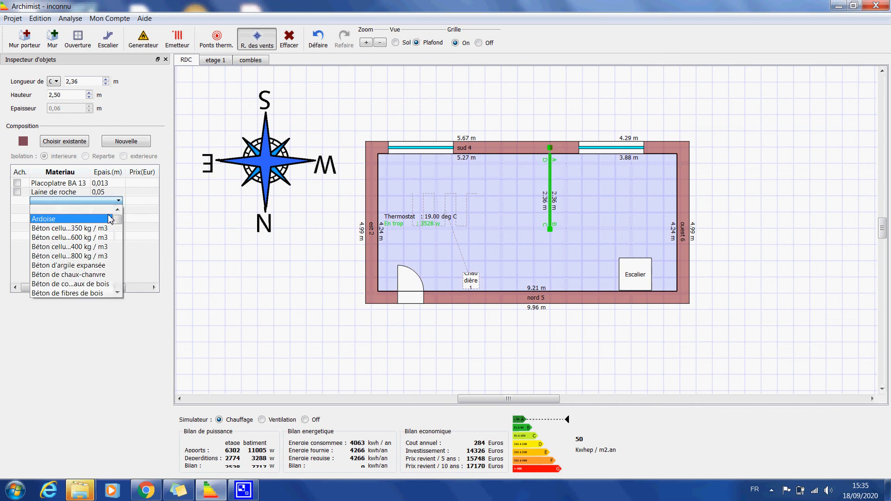
{"action": "scroll", "coordinate": [116, 241], "scroll_direction": "down", "scroll_amount": 5}
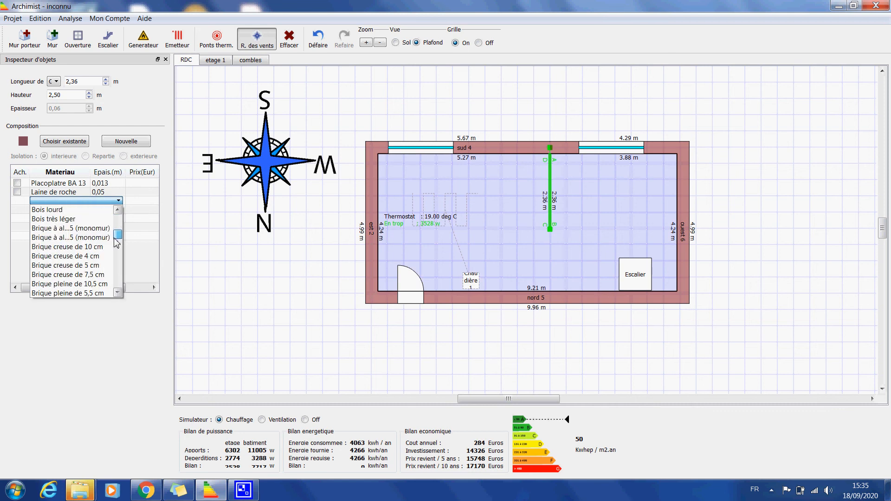
{"action": "left_click_drag", "start_coordinate": [116, 241], "coordinate": [117, 271]}
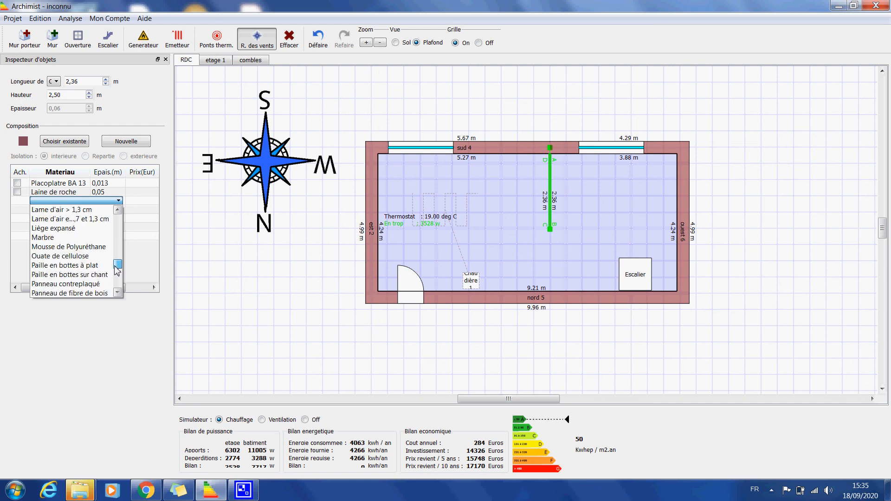
{"action": "scroll", "coordinate": [75, 275], "scroll_direction": "down", "scroll_amount": 4}
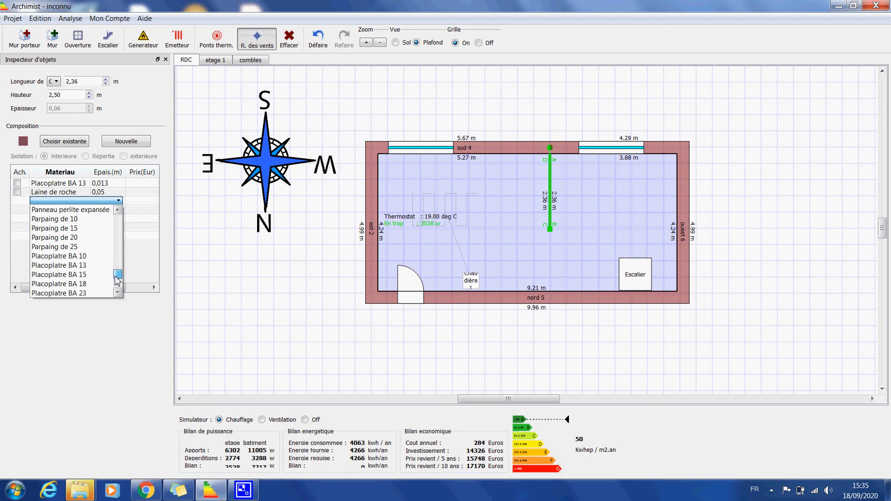
{"action": "left_click", "coordinate": [70, 265]}
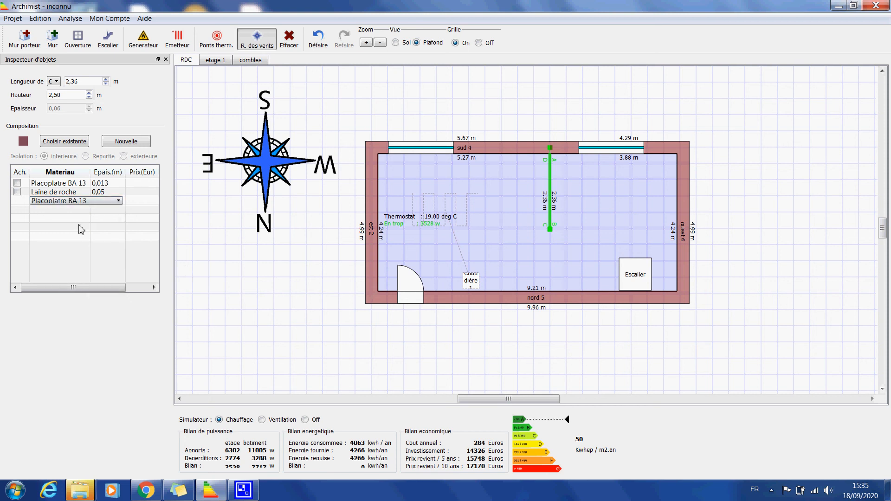
{"action": "left_click", "coordinate": [82, 229]}
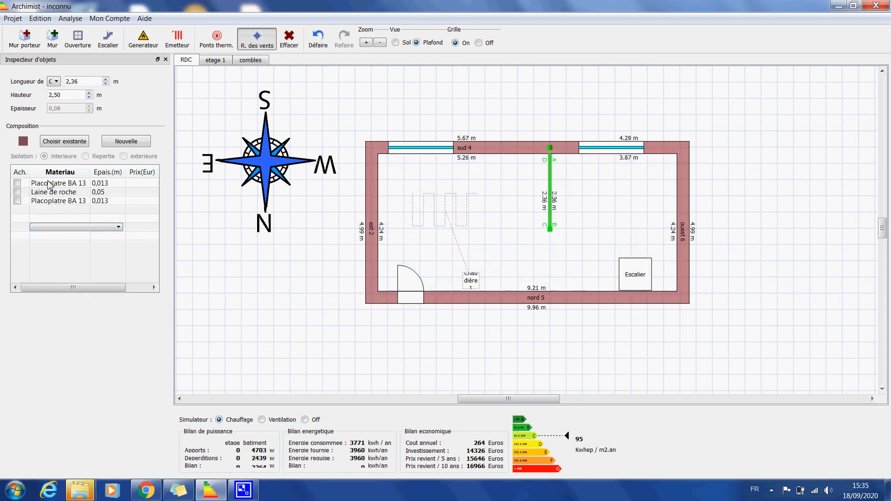
Draw a second interior wall about 4.1 m long from the first partition's free end to the ouest 6 wall, closing off a room
{"action": "left_click", "coordinate": [52, 38]}
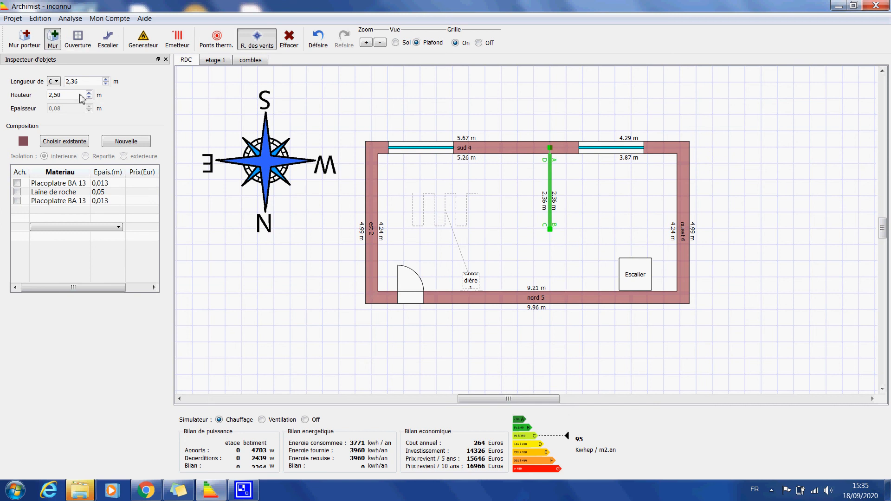
{"action": "left_click", "coordinate": [555, 232]}
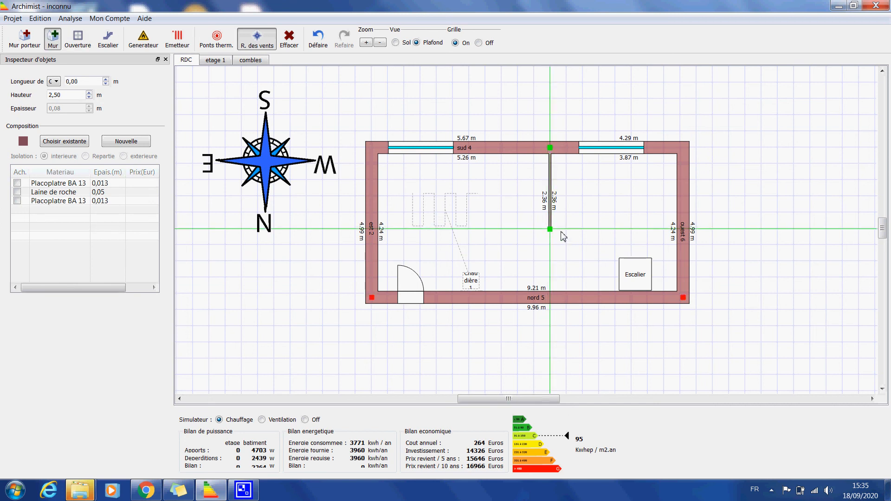
{"action": "left_click", "coordinate": [682, 229]}
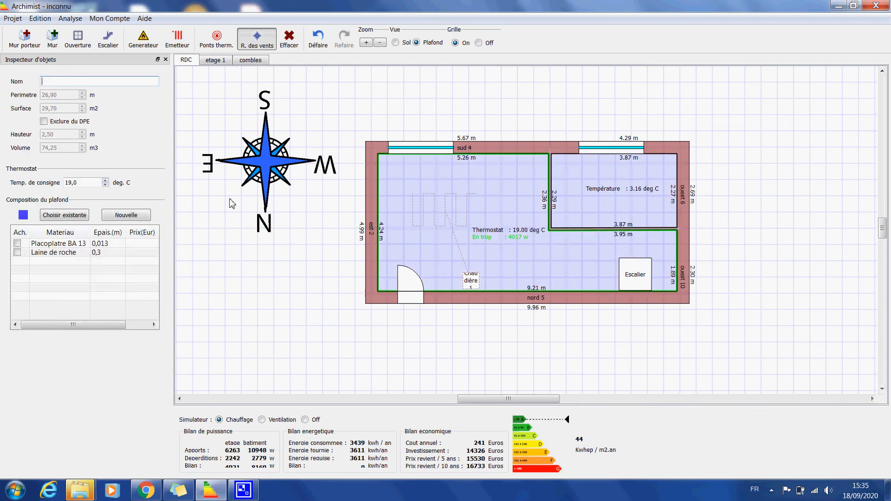
Check the existing compositions C. 0, C. 1 and C. 2 for the second partition, keeping C. 2
{"action": "left_click", "coordinate": [581, 229]}
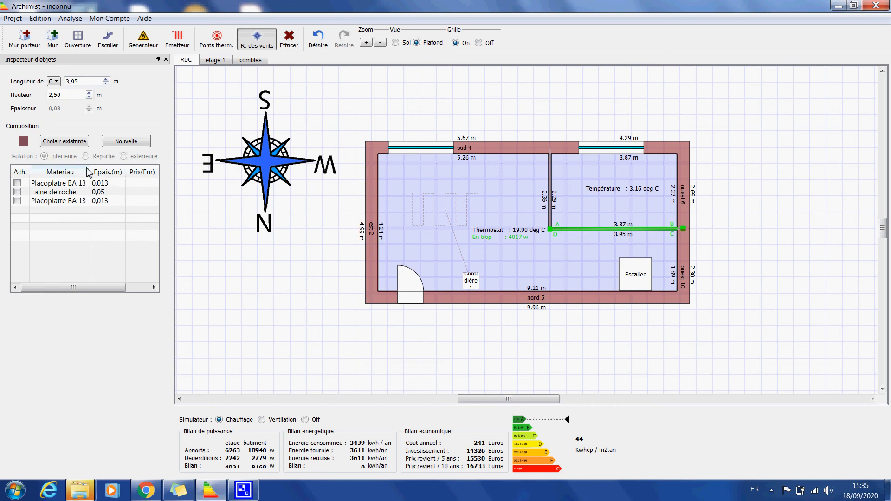
{"action": "left_click", "coordinate": [62, 142]}
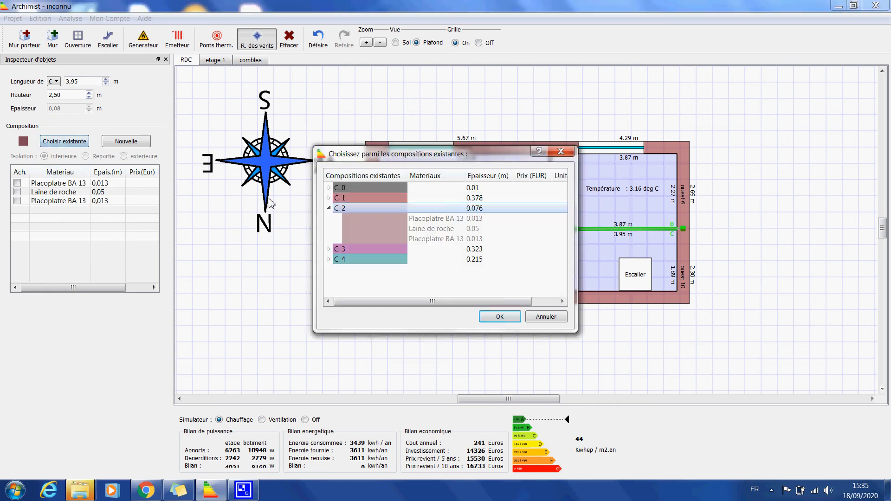
{"action": "left_click", "coordinate": [366, 188]}
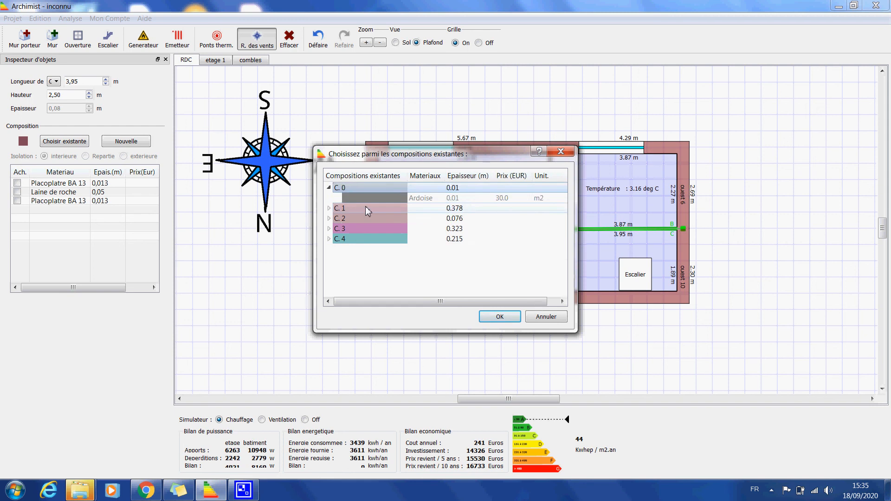
{"action": "left_click", "coordinate": [366, 206]}
{"action": "left_click", "coordinate": [371, 240]}
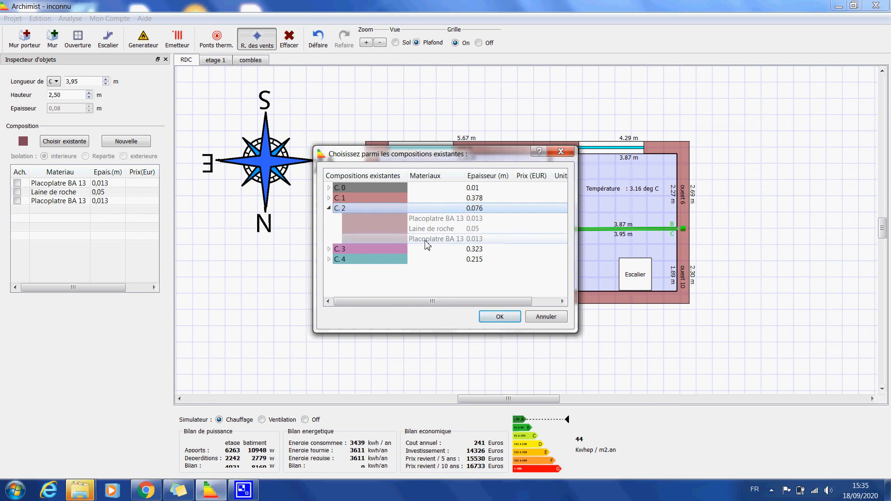
{"action": "left_click", "coordinate": [499, 320]}
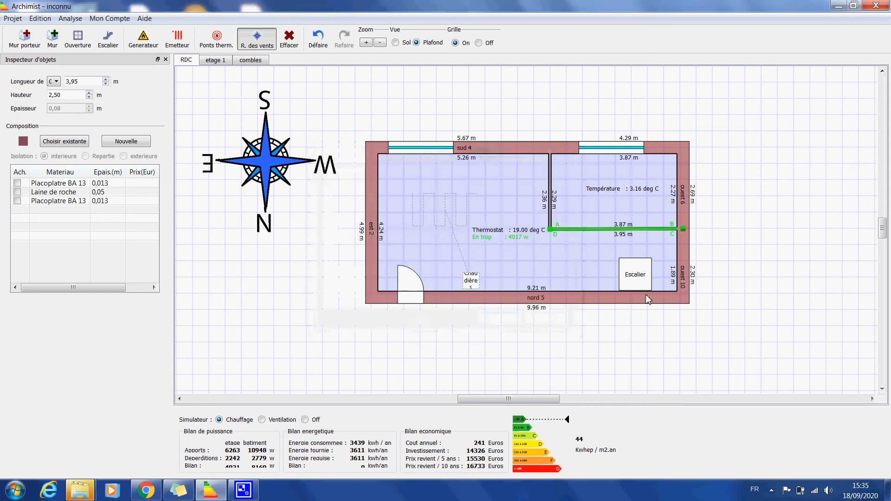
{"action": "left_click", "coordinate": [740, 284]}
Insert a door in the second interior partition, on the wall between the closed-off room and the stair area
{"action": "left_click", "coordinate": [77, 37]}
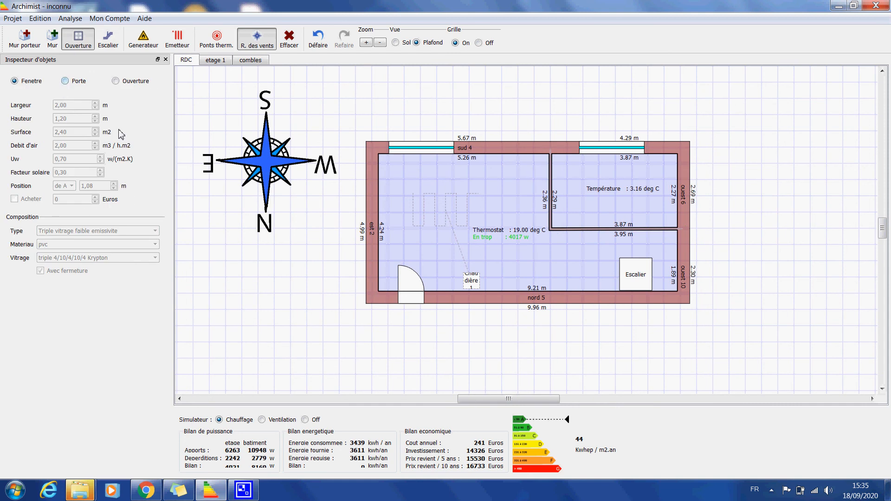
{"action": "left_click", "coordinate": [65, 81]}
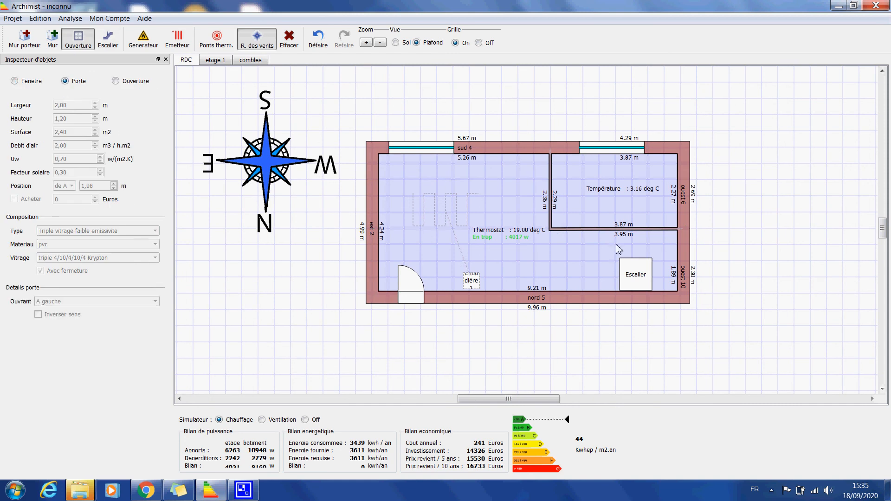
{"action": "left_click", "coordinate": [583, 232]}
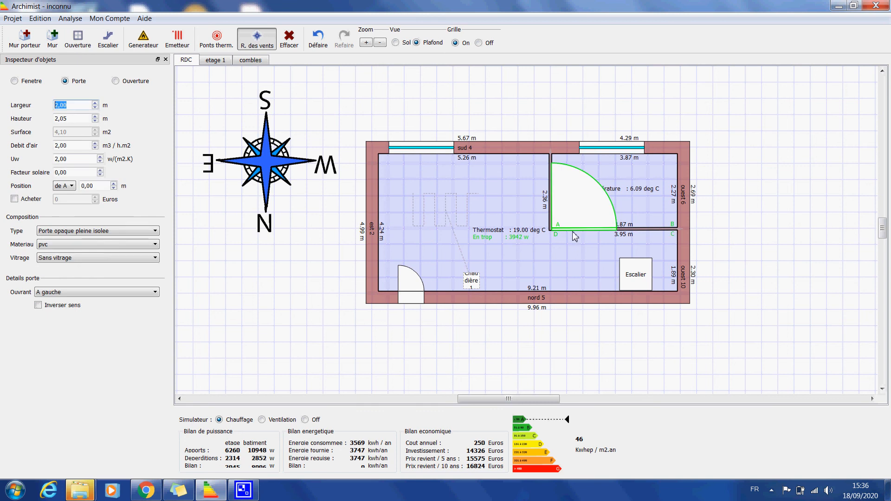
Set the new interior door's width to 0,98 m and leave its editing by selecting the large room
{"action": "left_click", "coordinate": [56, 106]}
{"action": "type", "text": "08"}
{"action": "key", "text": "BackSpace"}
{"action": "key", "text": "BackSpace"}
{"action": "key", "text": "BackSpace"}
{"action": "key", "text": "BackSpace"}
{"action": "type", "text": ",98"}
{"action": "key", "text": "Return"}
{"action": "left_click", "coordinate": [514, 238]}
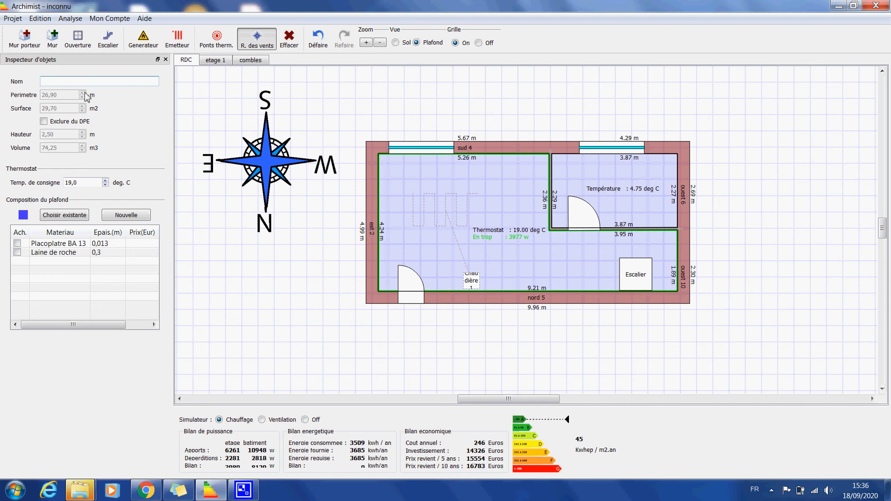
Export the project to the Bureau folder as an Archimist (*.arc) file named Projet1
{"action": "left_click", "coordinate": [12, 19]}
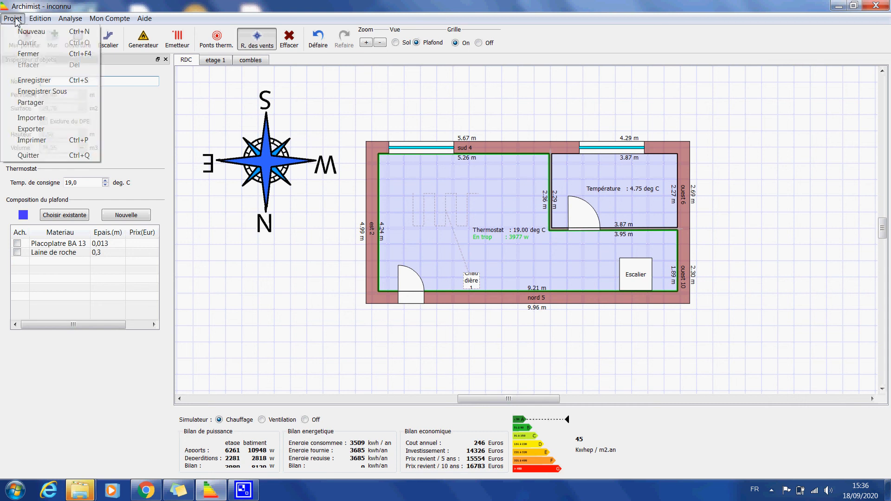
{"action": "left_click", "coordinate": [32, 129]}
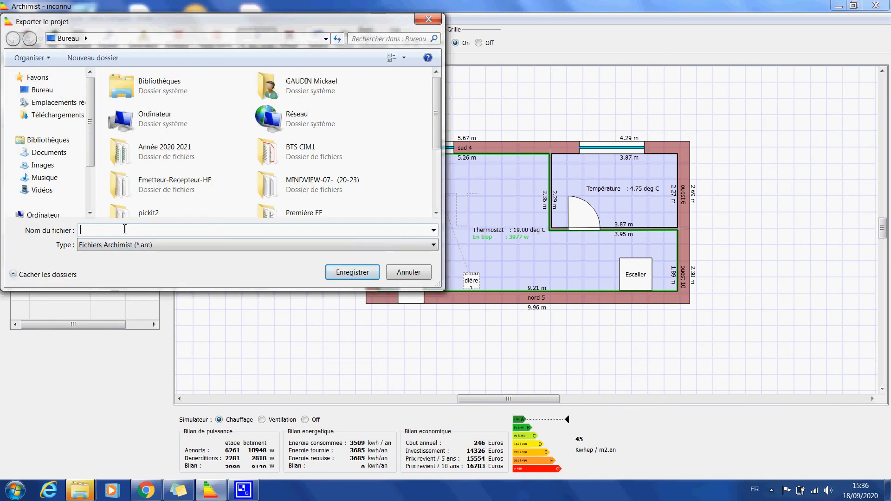
{"action": "type", "text": "Pro"}
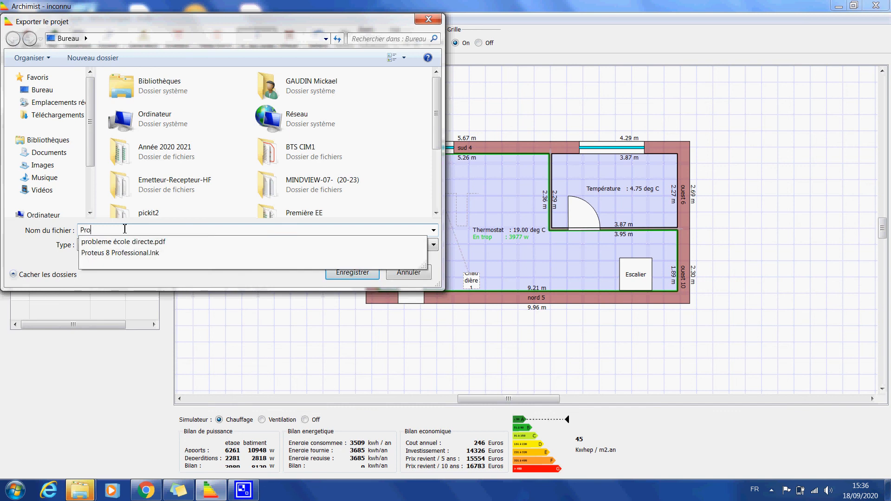
{"action": "type", "text": "jet1"}
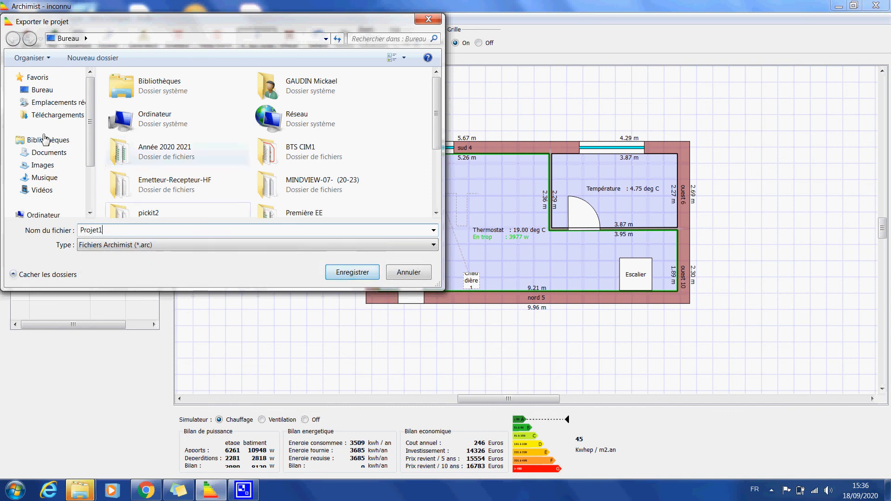
{"action": "left_click", "coordinate": [42, 89]}
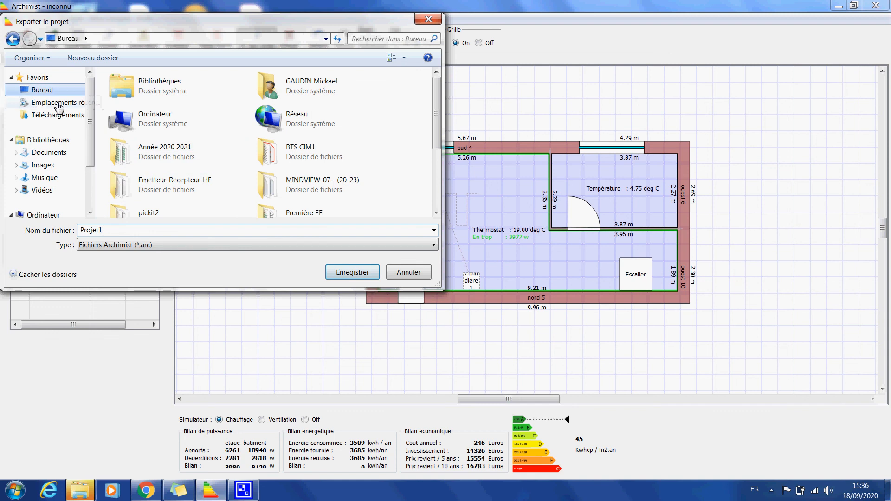
{"action": "left_click", "coordinate": [355, 272]}
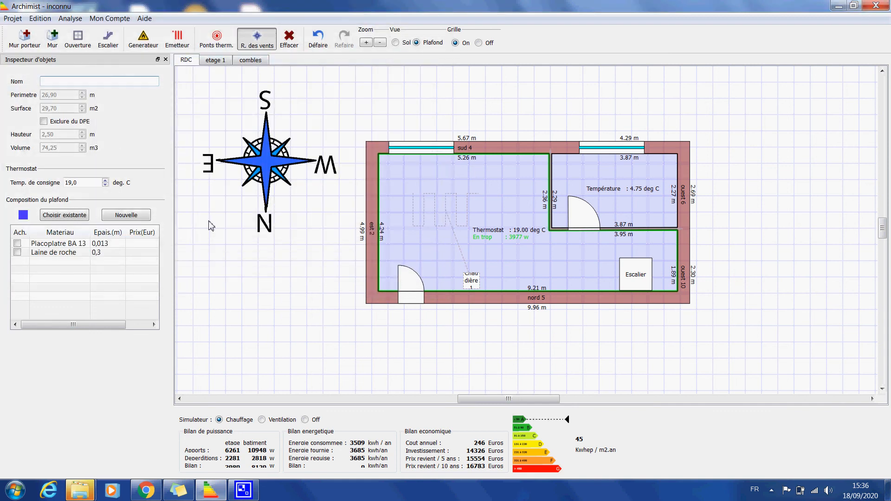
Save the project under the name Projet1, trying the Prive and Partager sharing options before confirming
{"action": "left_click", "coordinate": [10, 20]}
{"action": "left_click", "coordinate": [32, 80]}
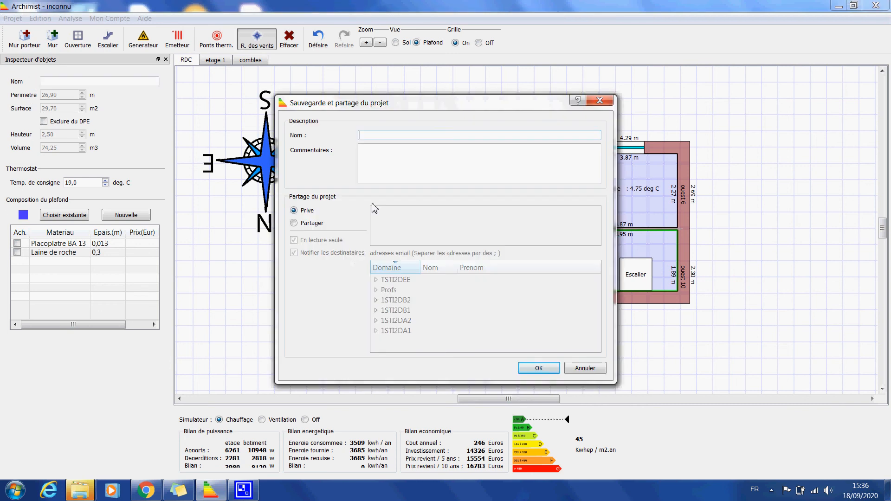
{"action": "type", "text": "Projet1"}
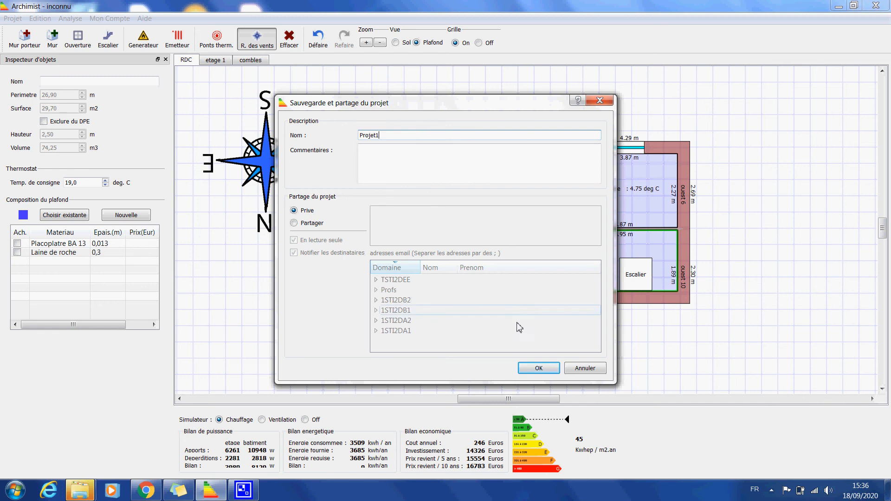
{"action": "left_click", "coordinate": [295, 223]}
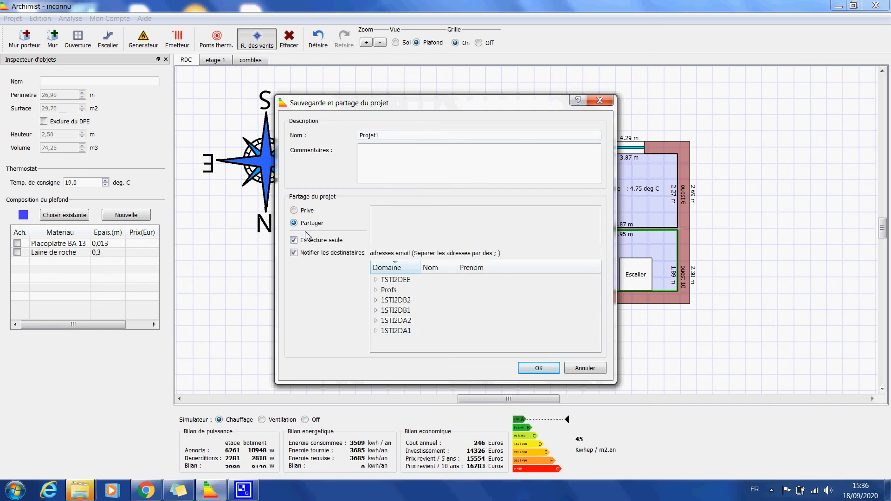
{"action": "left_click", "coordinate": [293, 211]}
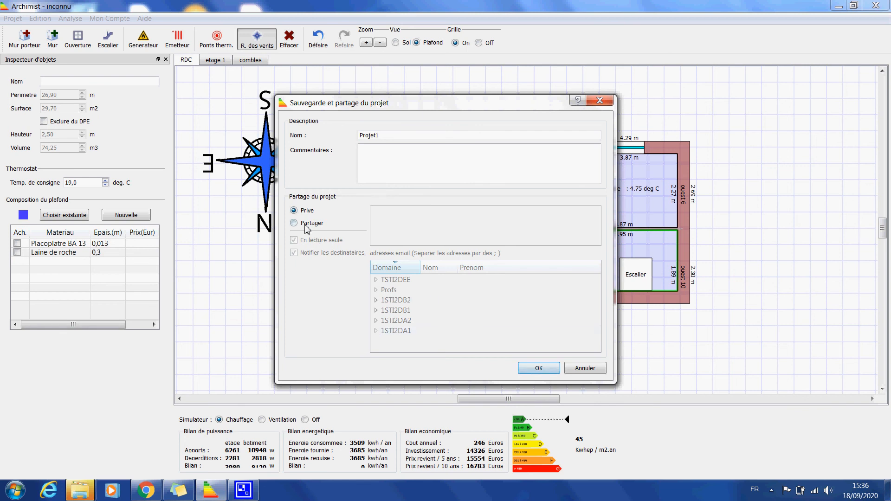
{"action": "left_click", "coordinate": [305, 225]}
{"action": "left_click", "coordinate": [539, 368]}
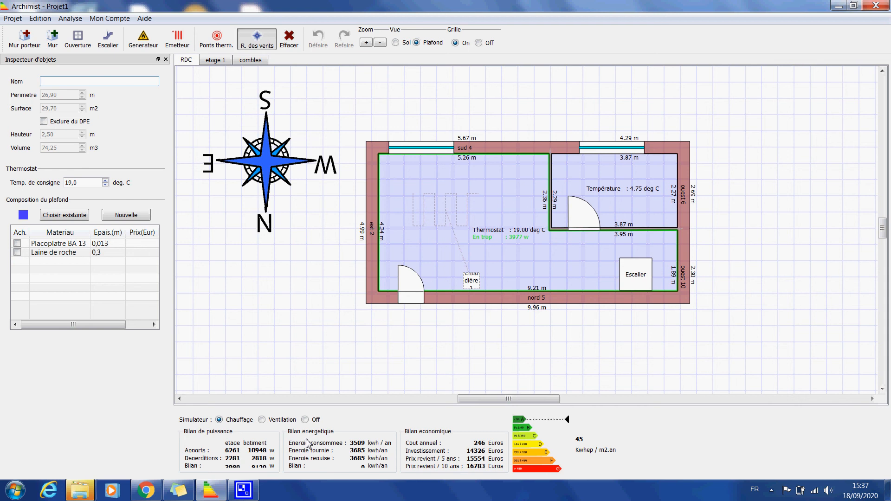
Check the ventilation simulation, return to Chauffage, and examine the thermal bridges on the RDC, etage 1 and combles levels
{"action": "left_click", "coordinate": [263, 420]}
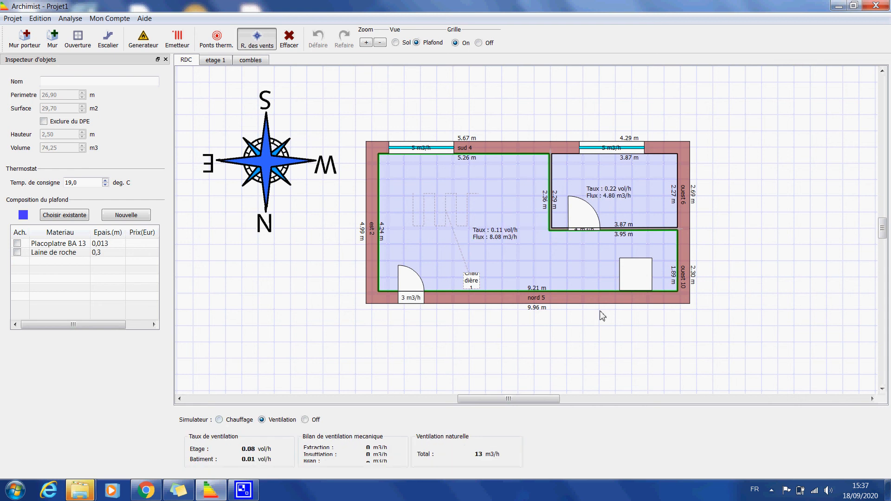
{"action": "left_click", "coordinate": [219, 420]}
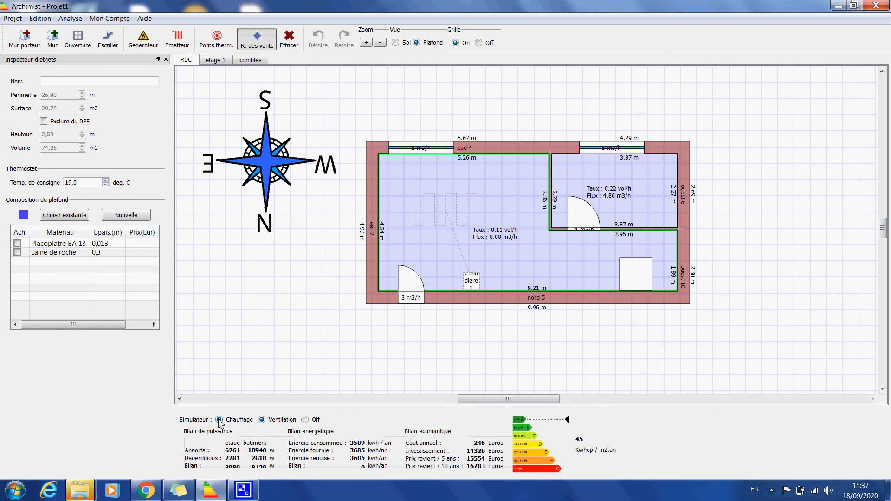
{"action": "left_click", "coordinate": [214, 45]}
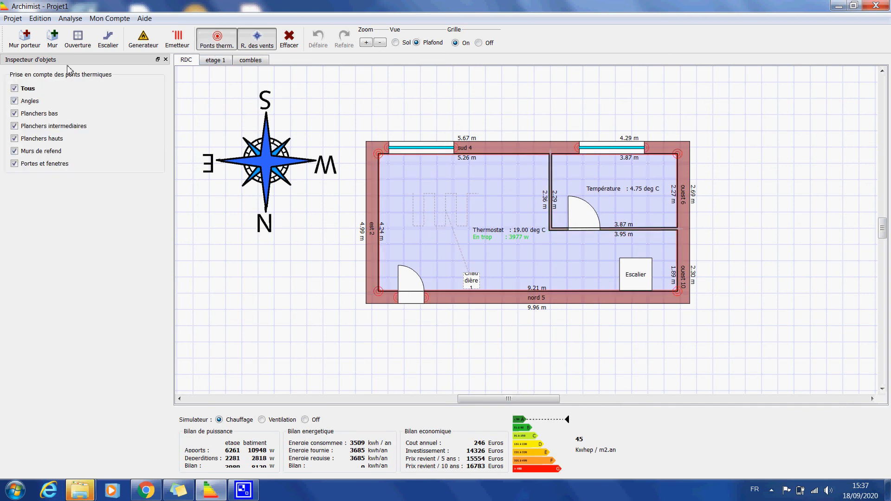
{"action": "left_click", "coordinate": [215, 62]}
{"action": "left_click", "coordinate": [259, 64]}
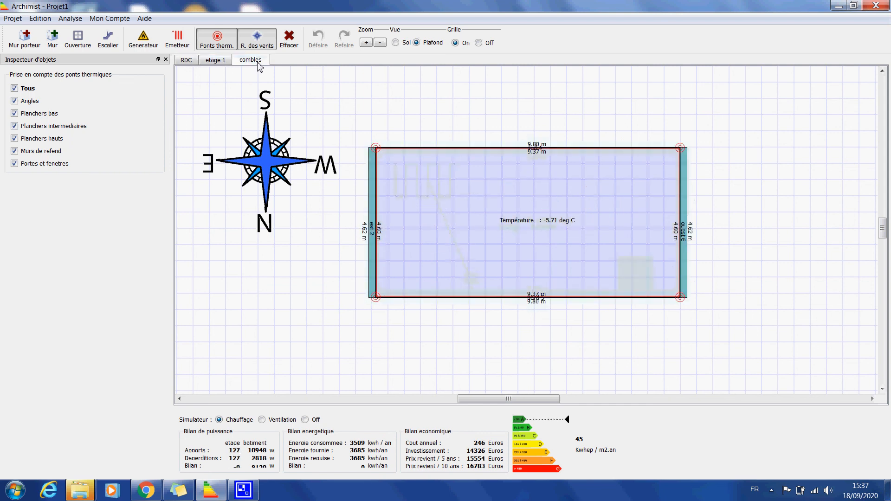
{"action": "left_click", "coordinate": [194, 63]}
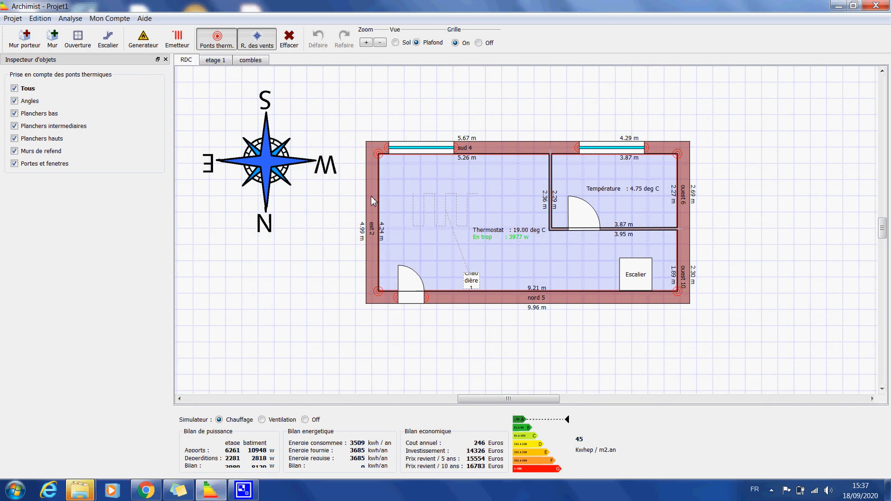
Examine the heating scenario's temperatures and heating period, browse the start calendar to novembre 2020, and close it without saving
{"action": "left_click", "coordinate": [70, 19]}
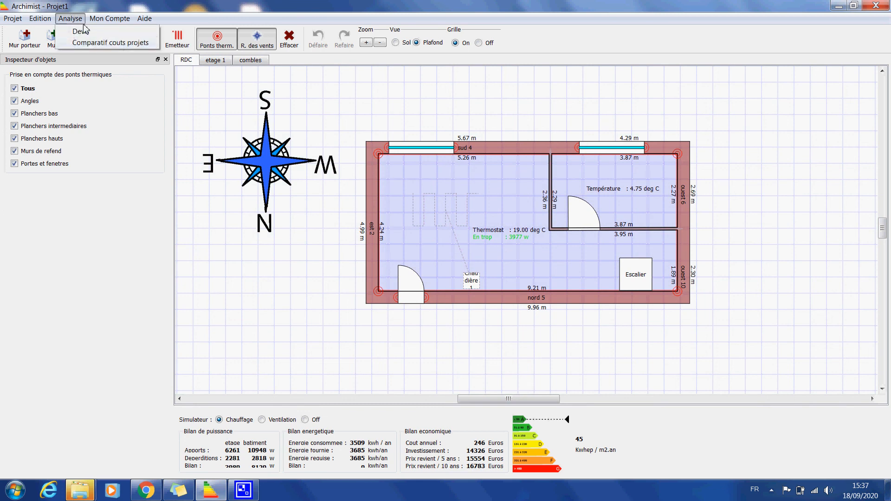
{"action": "mouse_move", "coordinate": [42, 19]}
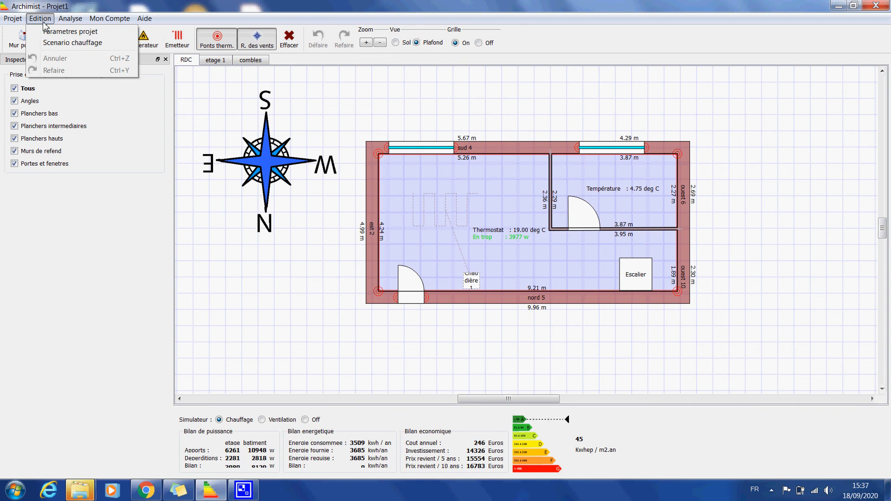
{"action": "left_click", "coordinate": [55, 44]}
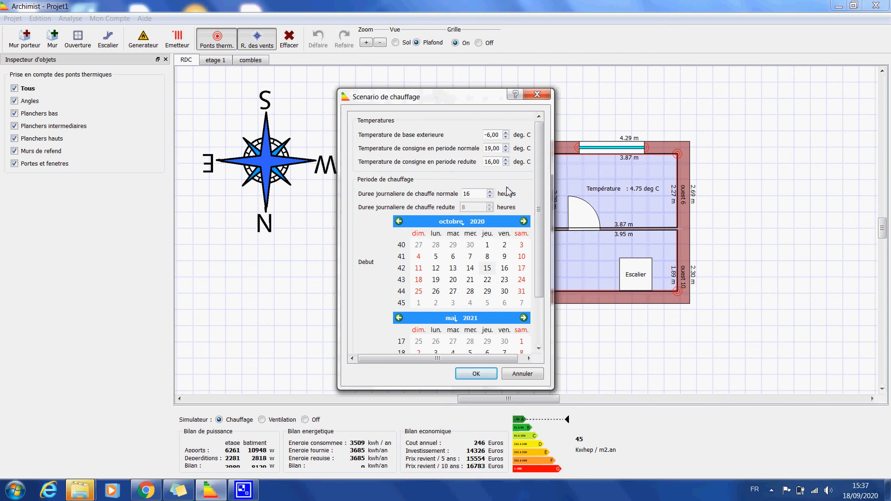
{"action": "left_click_drag", "start_coordinate": [541, 280], "coordinate": [550, 341]}
{"action": "scroll", "coordinate": [539, 262], "scroll_direction": "up", "scroll_amount": 3}
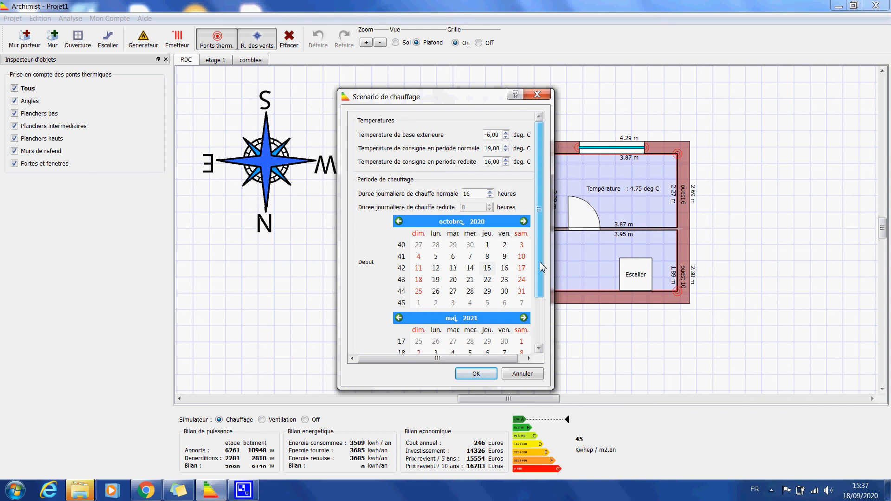
{"action": "left_click", "coordinate": [523, 221]}
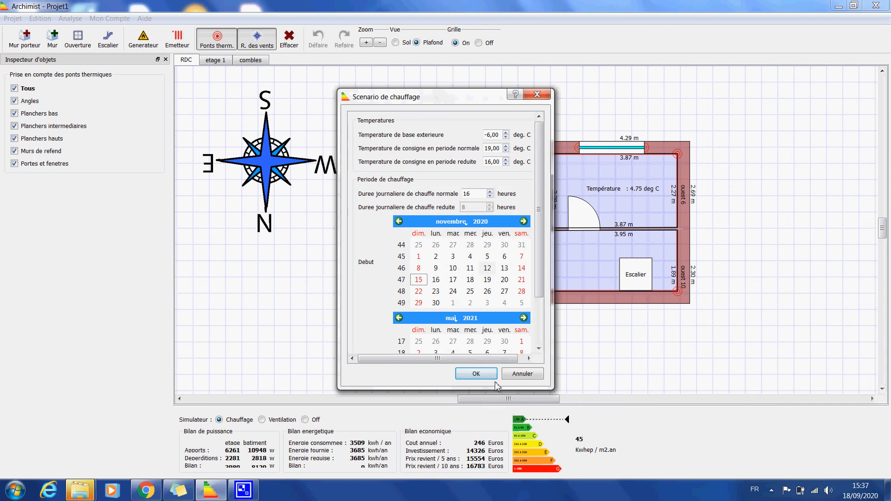
{"action": "left_click", "coordinate": [522, 374]}
{"action": "left_click", "coordinate": [772, 492]}
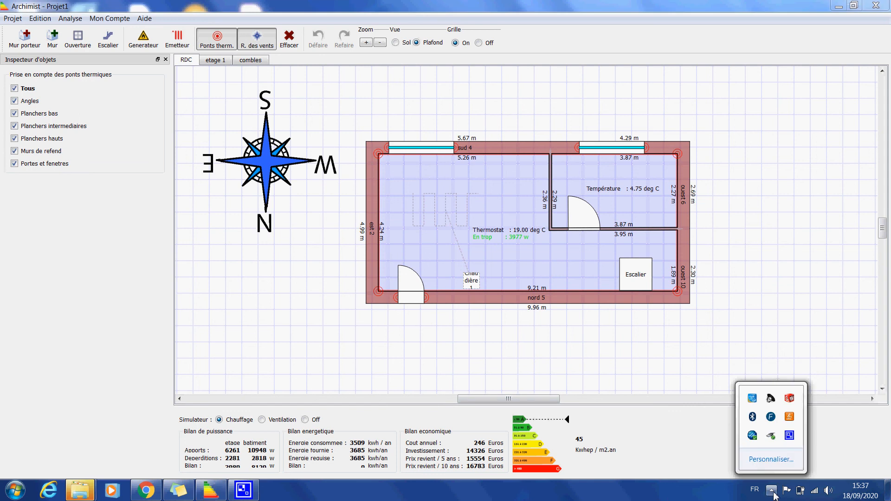